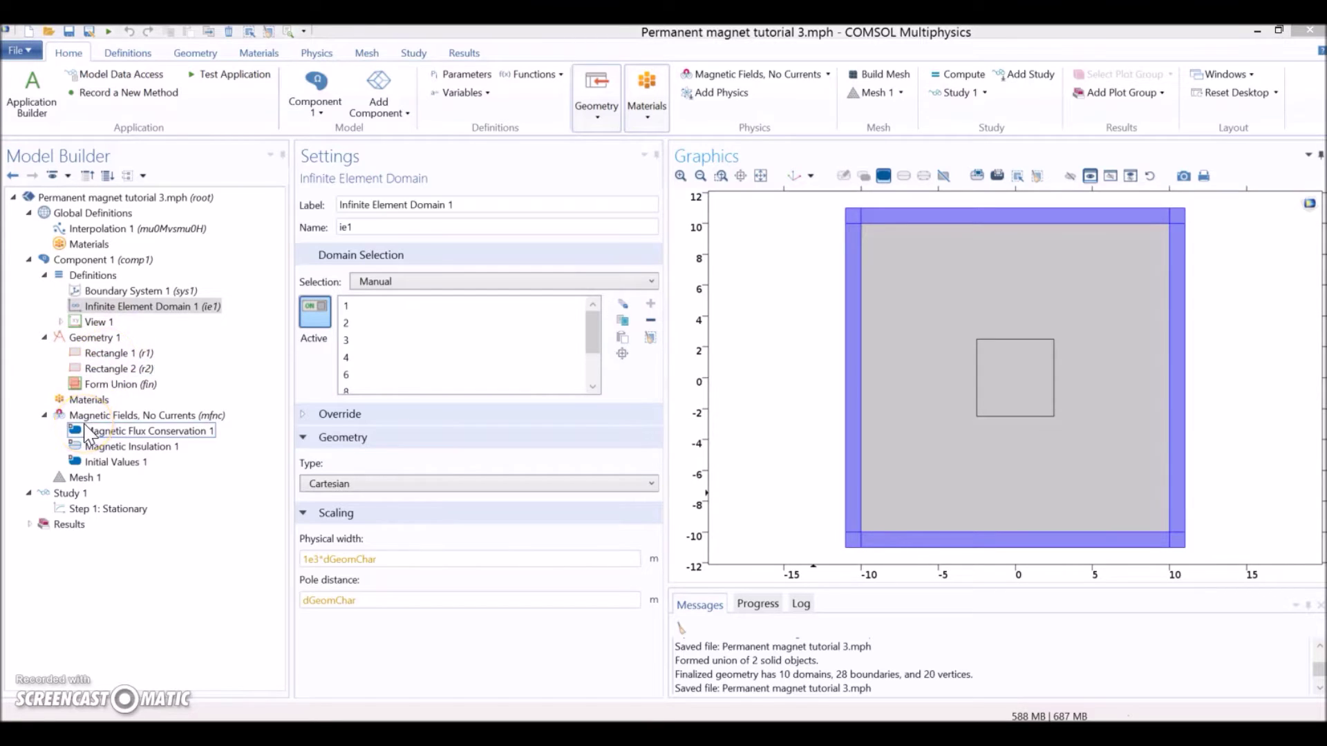
# Set the out-of-plane thickness d of Magnetic Fields, No Currents to 1 m
pyautogui.click(112, 419)
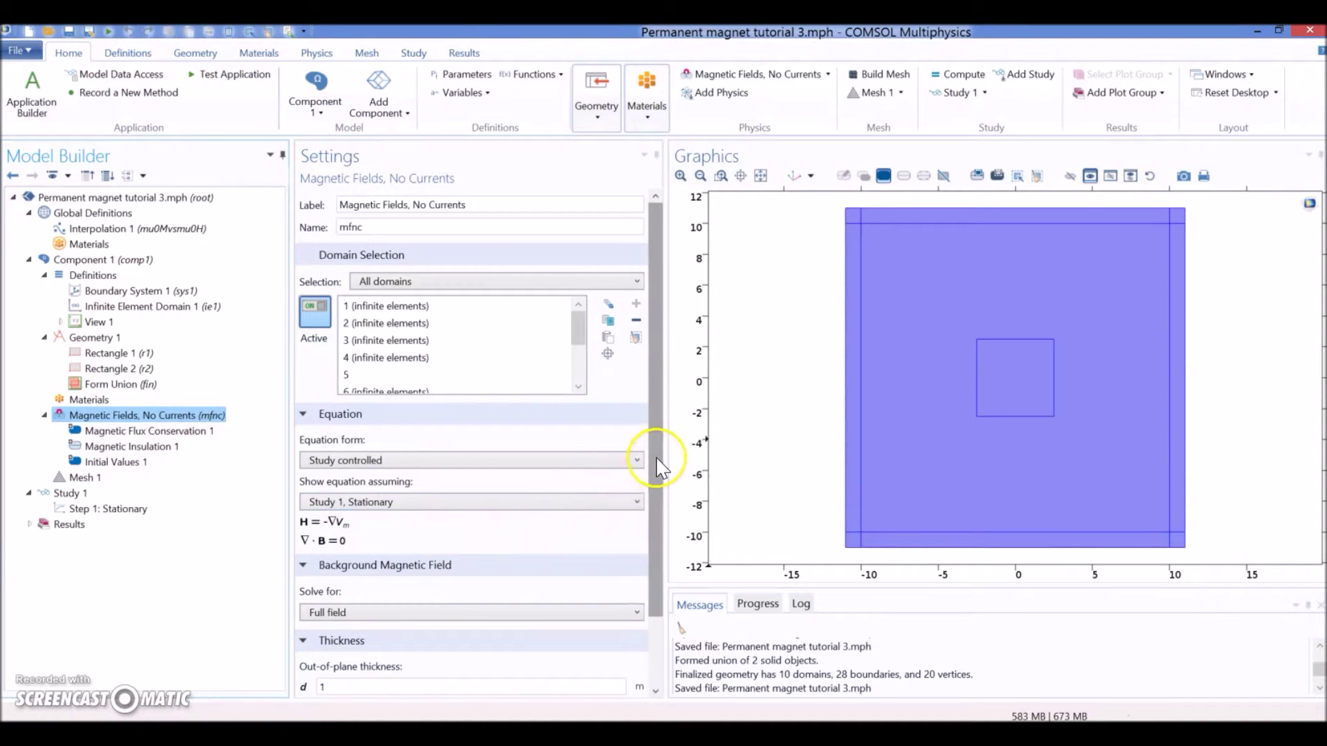
pyautogui.moveTo(656, 468); pyautogui.dragTo(644, 589)
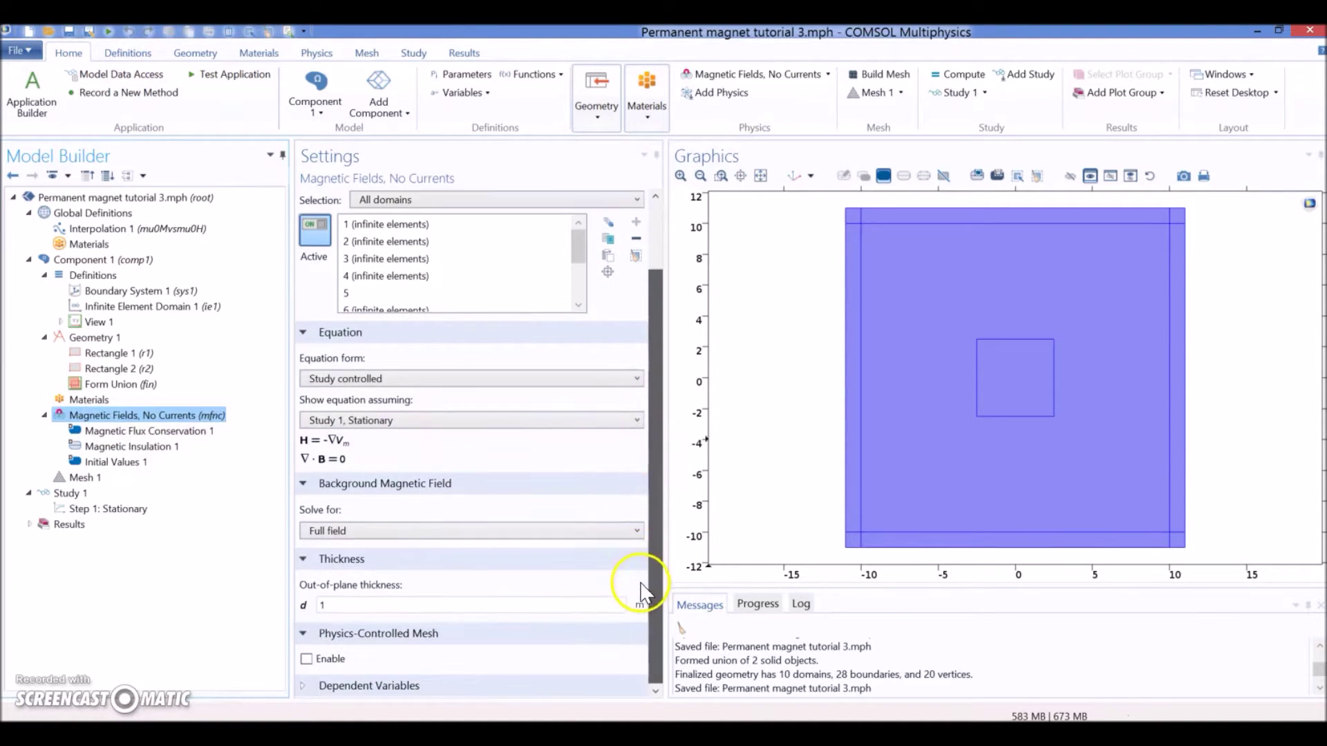
pyautogui.click(330, 529)
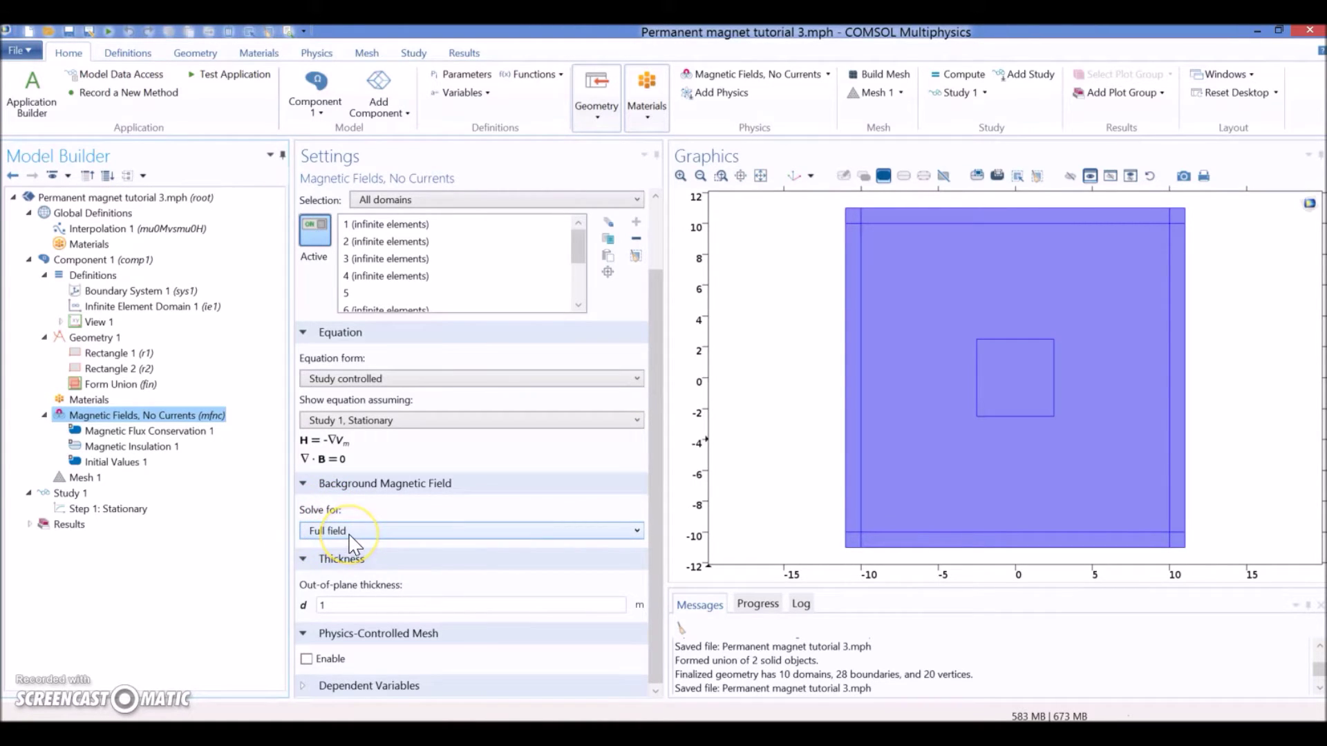
pyautogui.click(344, 563)
pyautogui.click(353, 606)
pyautogui.press('BackSpace')
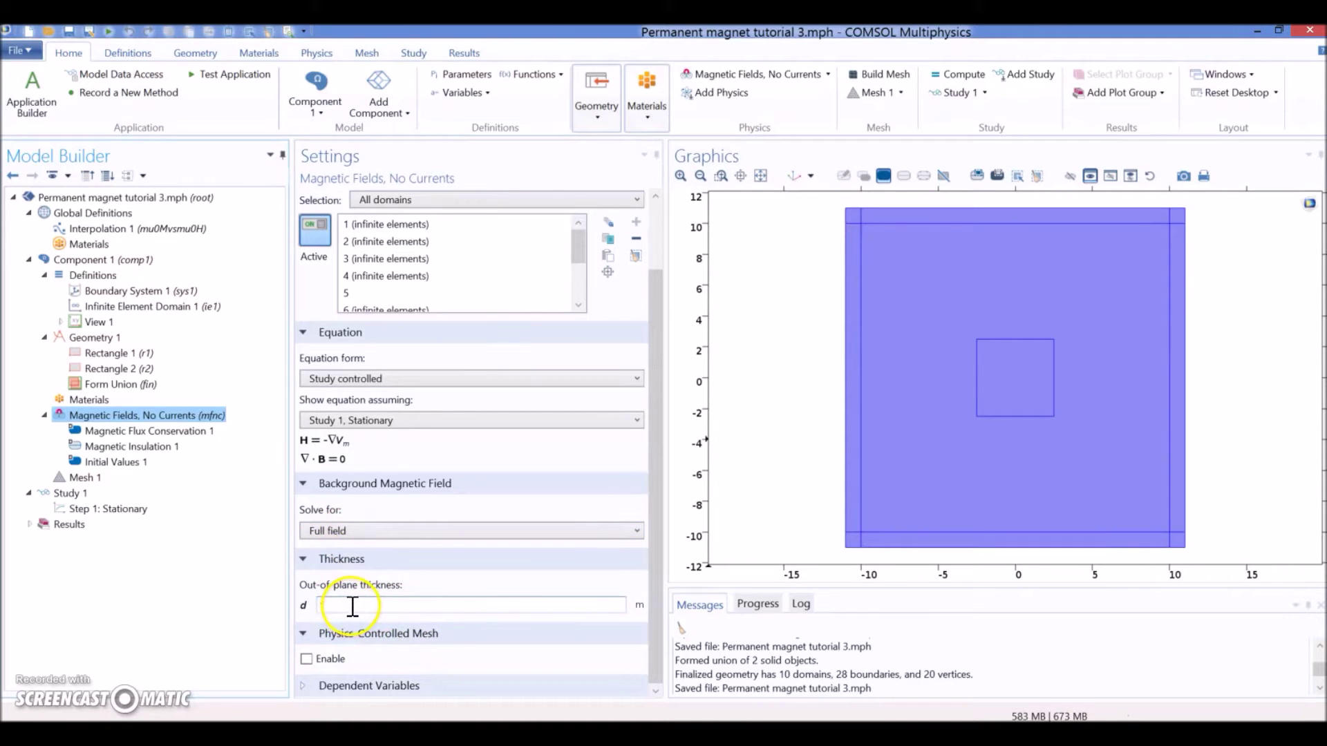
pyautogui.write('1')
pyautogui.click(124, 432)
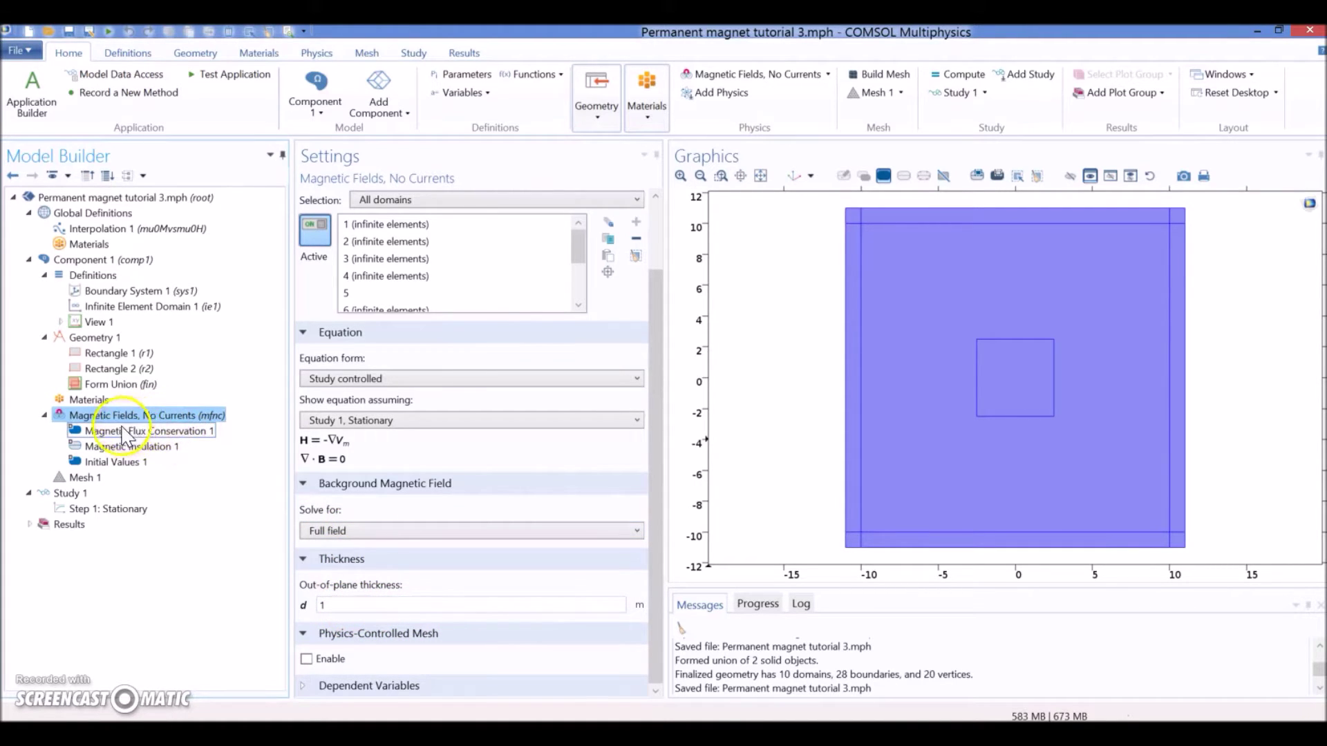
# Set Magnetic Flux Conservation 1's relative permeability to User defined with value 1
pyautogui.click(112, 433)
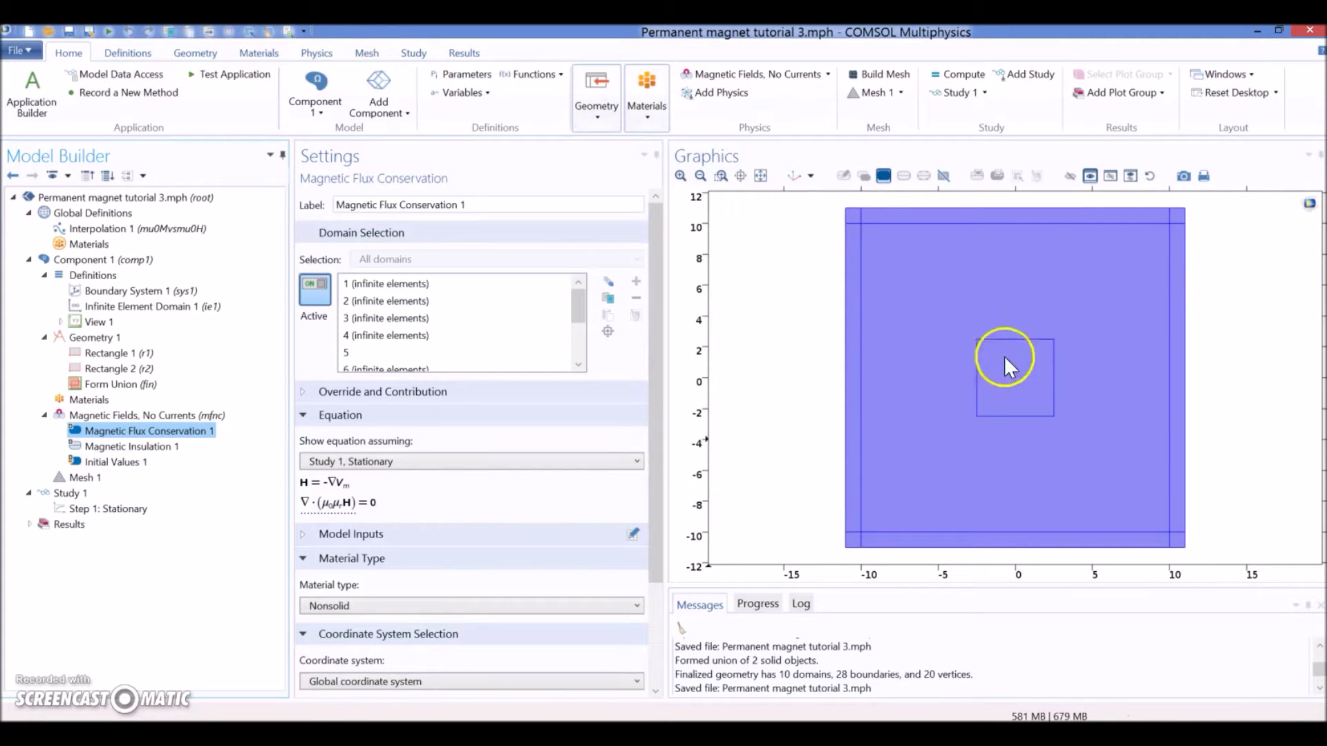
pyautogui.moveTo(657, 348); pyautogui.dragTo(646, 450)
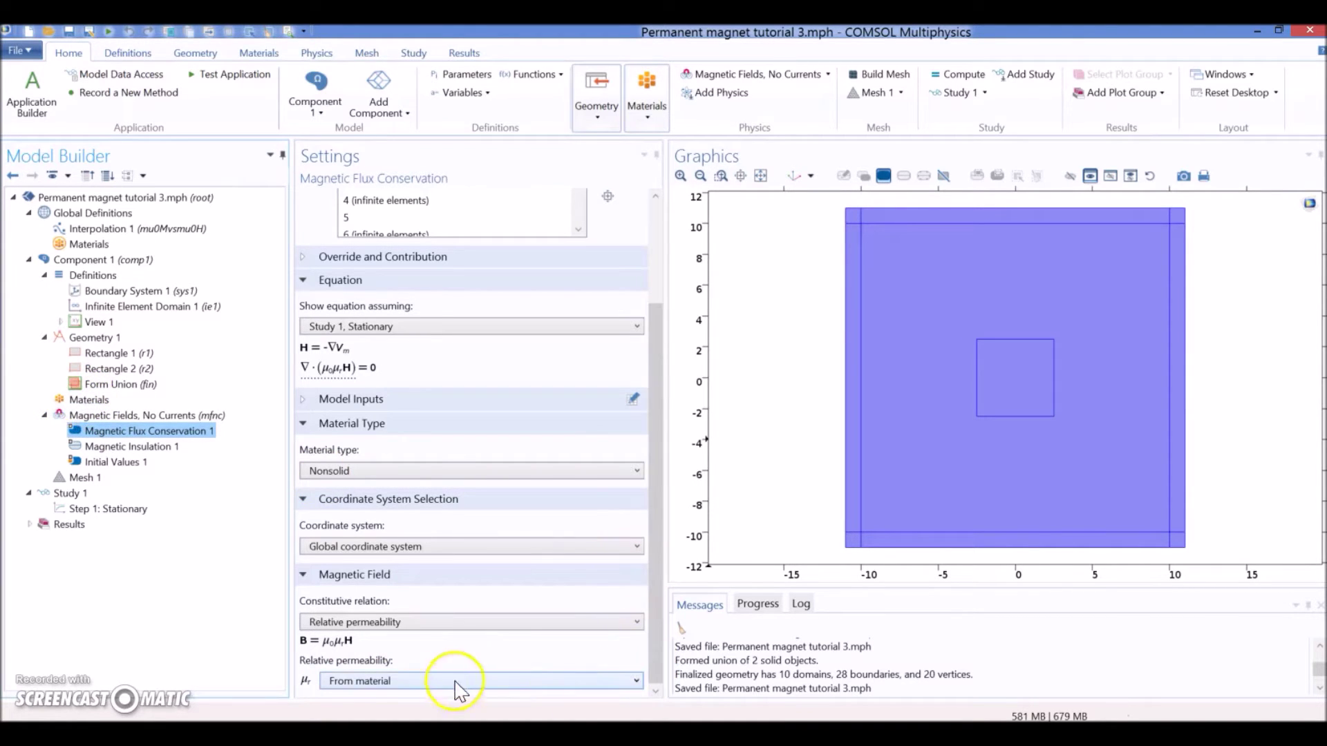
pyautogui.click(354, 682)
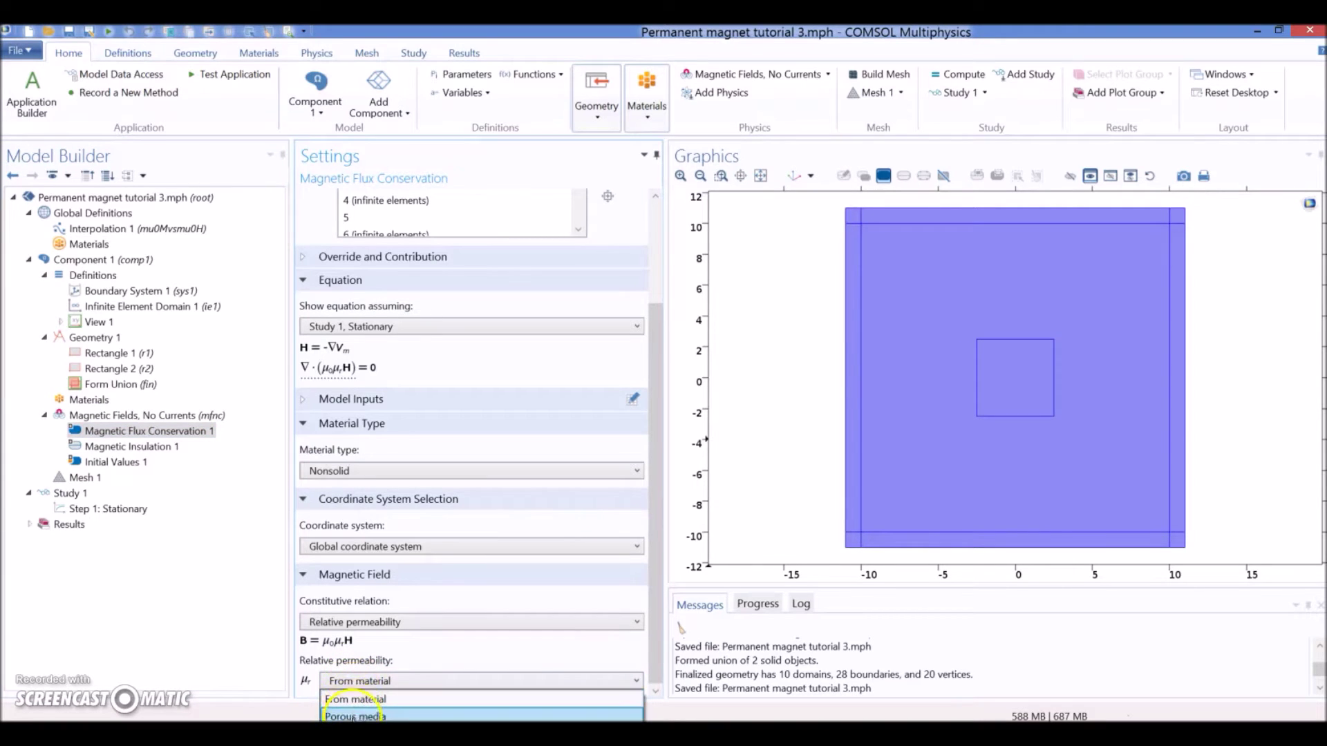
pyautogui.click(346, 702)
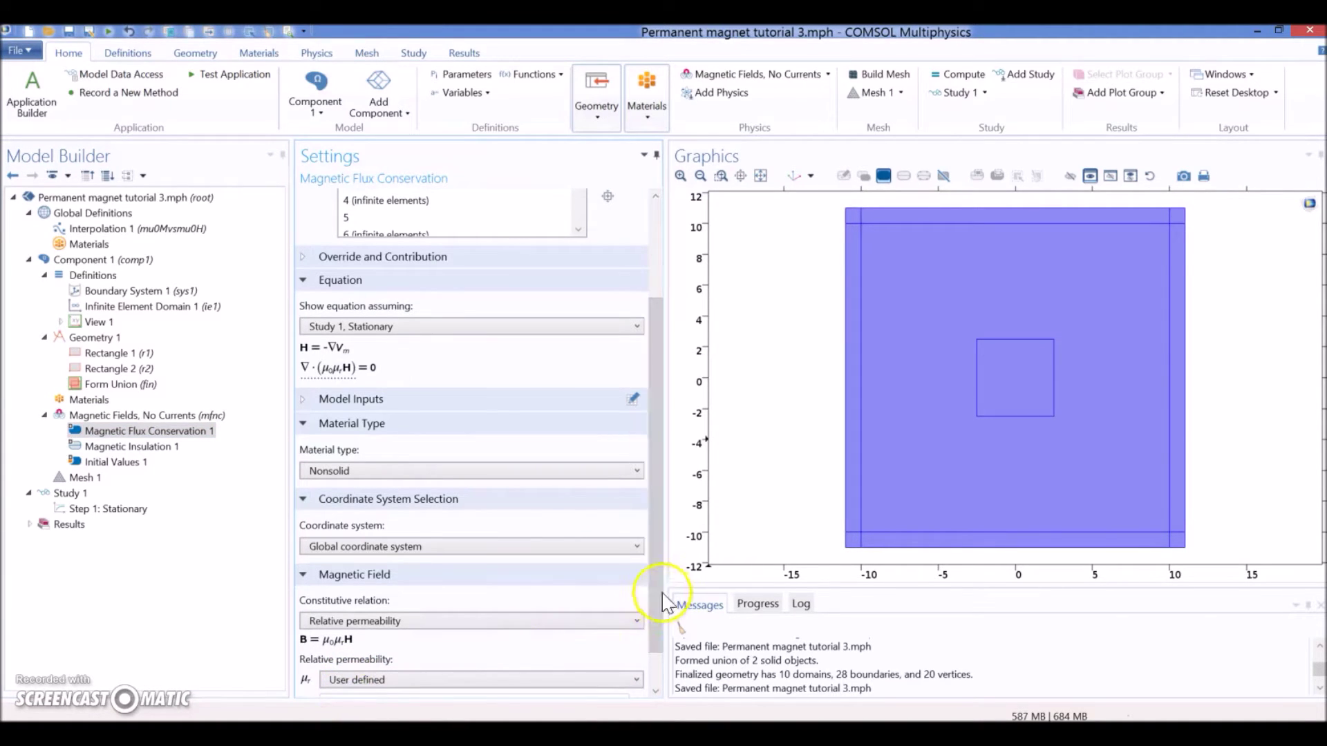
pyautogui.scroll(-1, 655, 674)
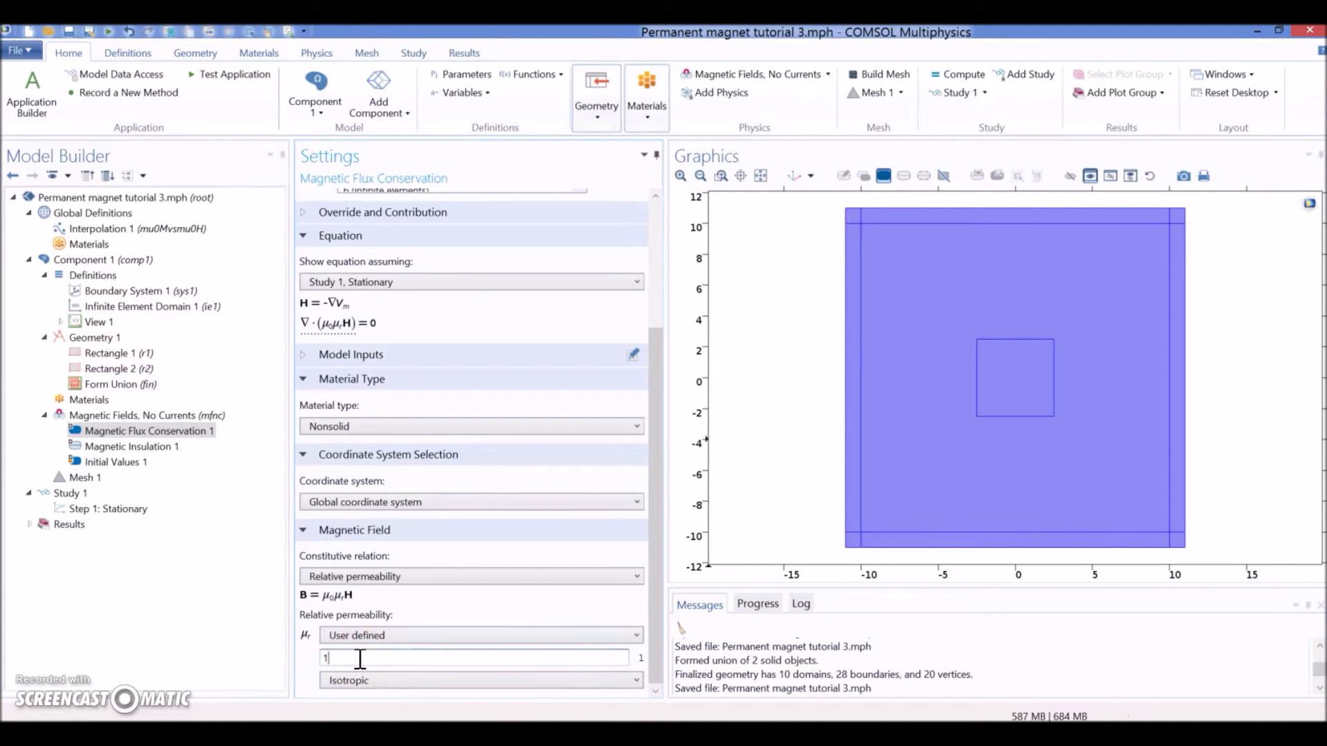
pyautogui.click(322, 659)
# Inspect Magnetic Insulation 1 and Initial Values 1, then reselect Magnetic Fields, No Currents
pyautogui.click(112, 453)
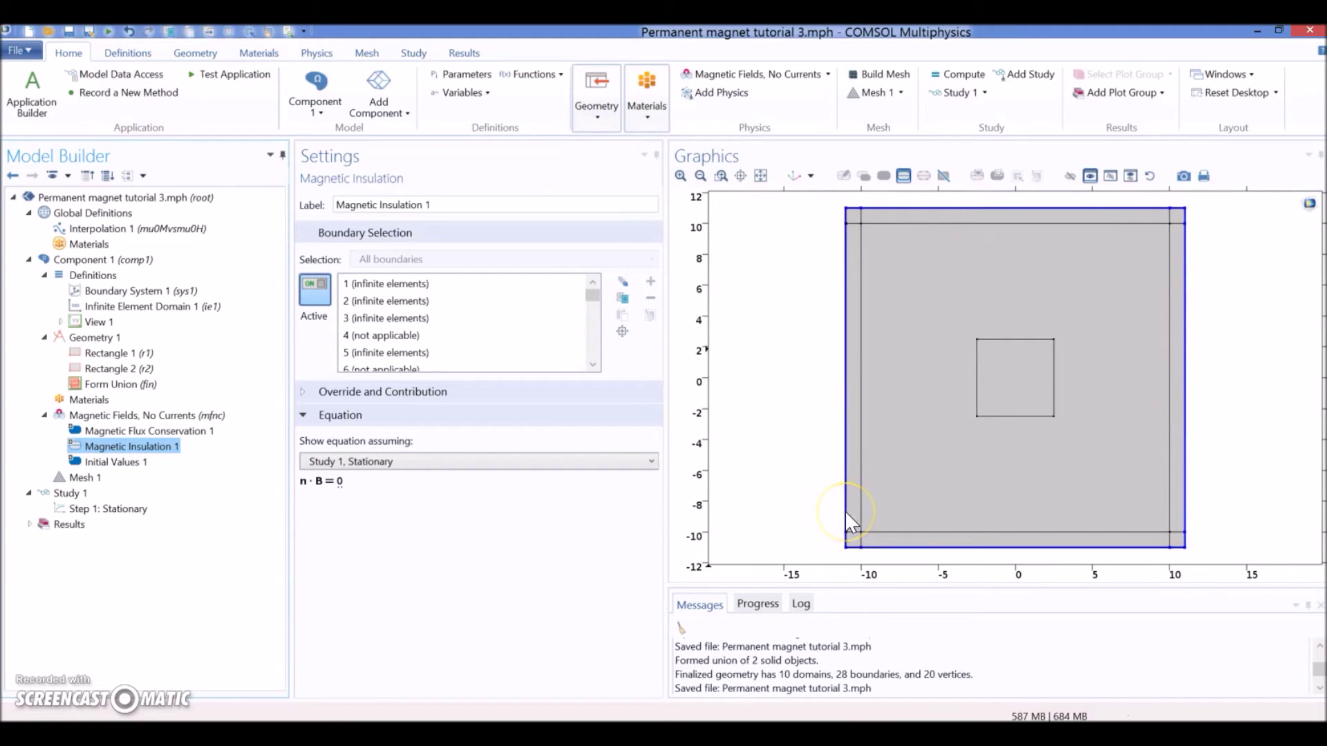
pyautogui.click(115, 460)
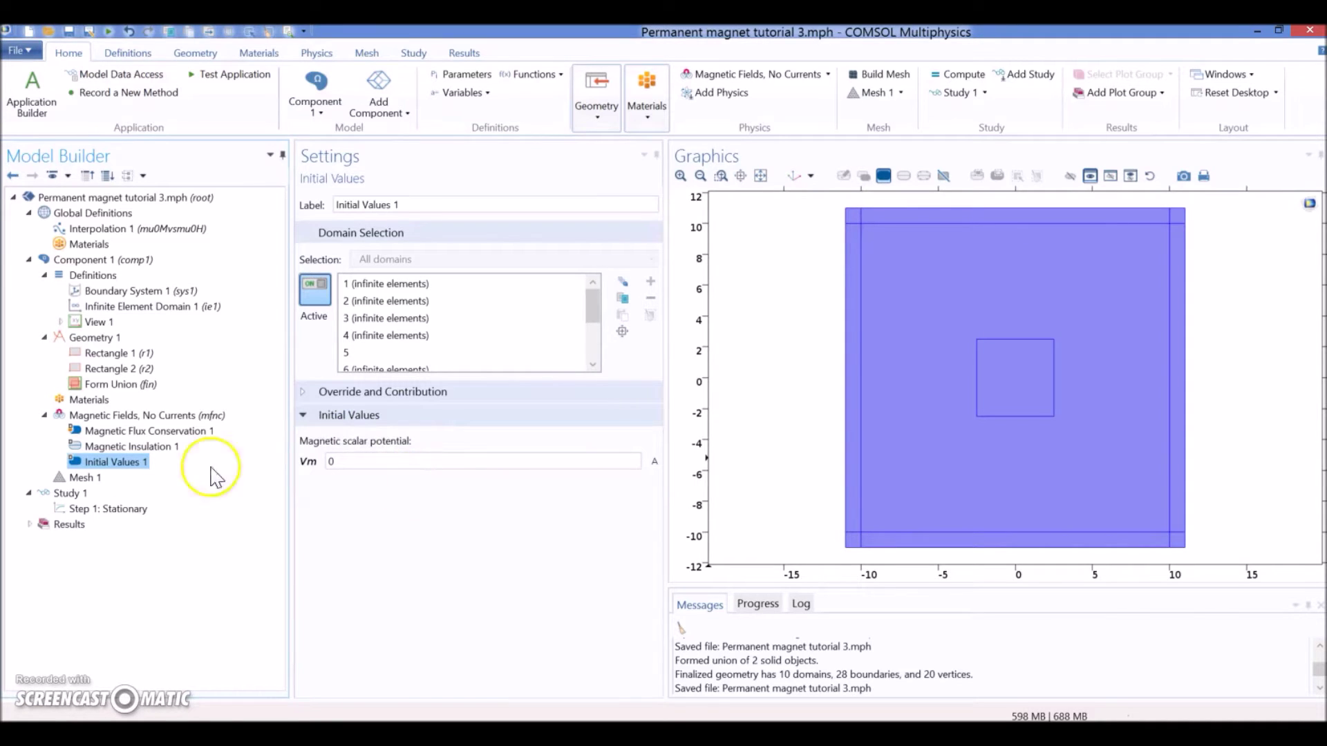
pyautogui.click(102, 464)
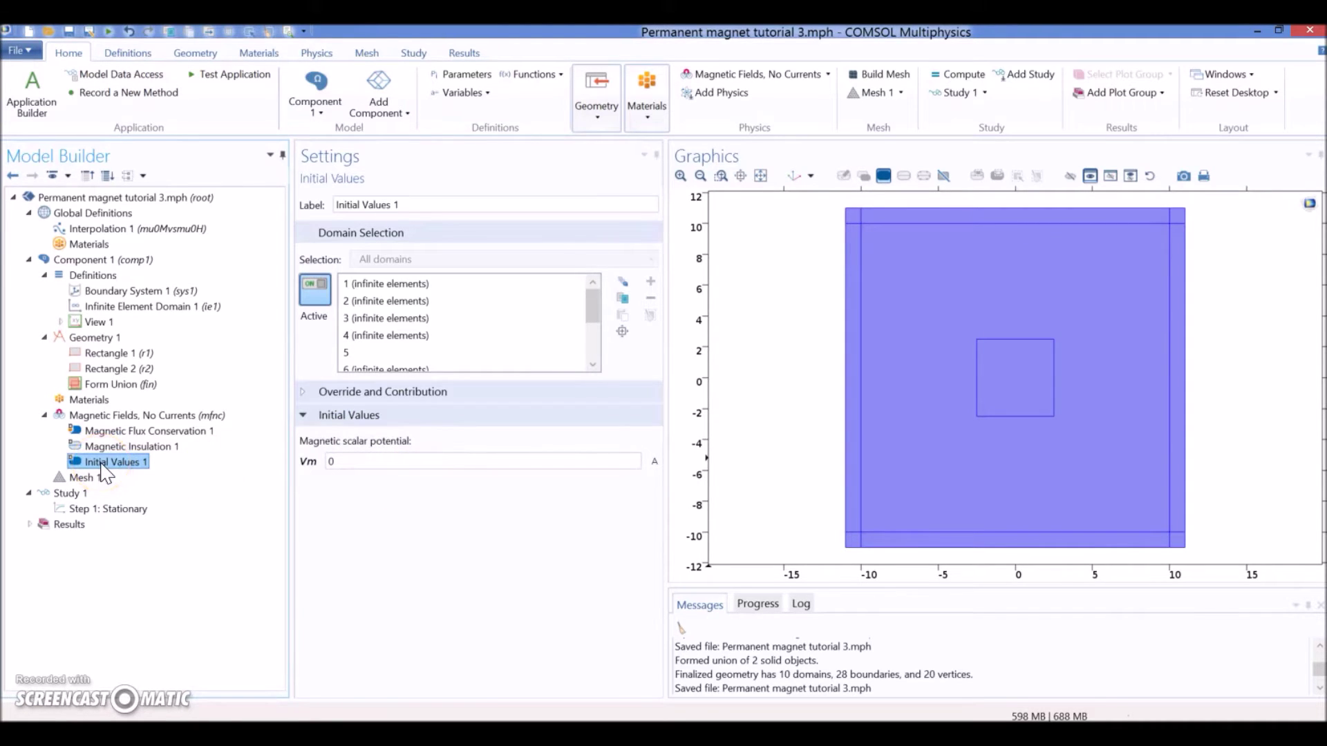
pyautogui.click(104, 417)
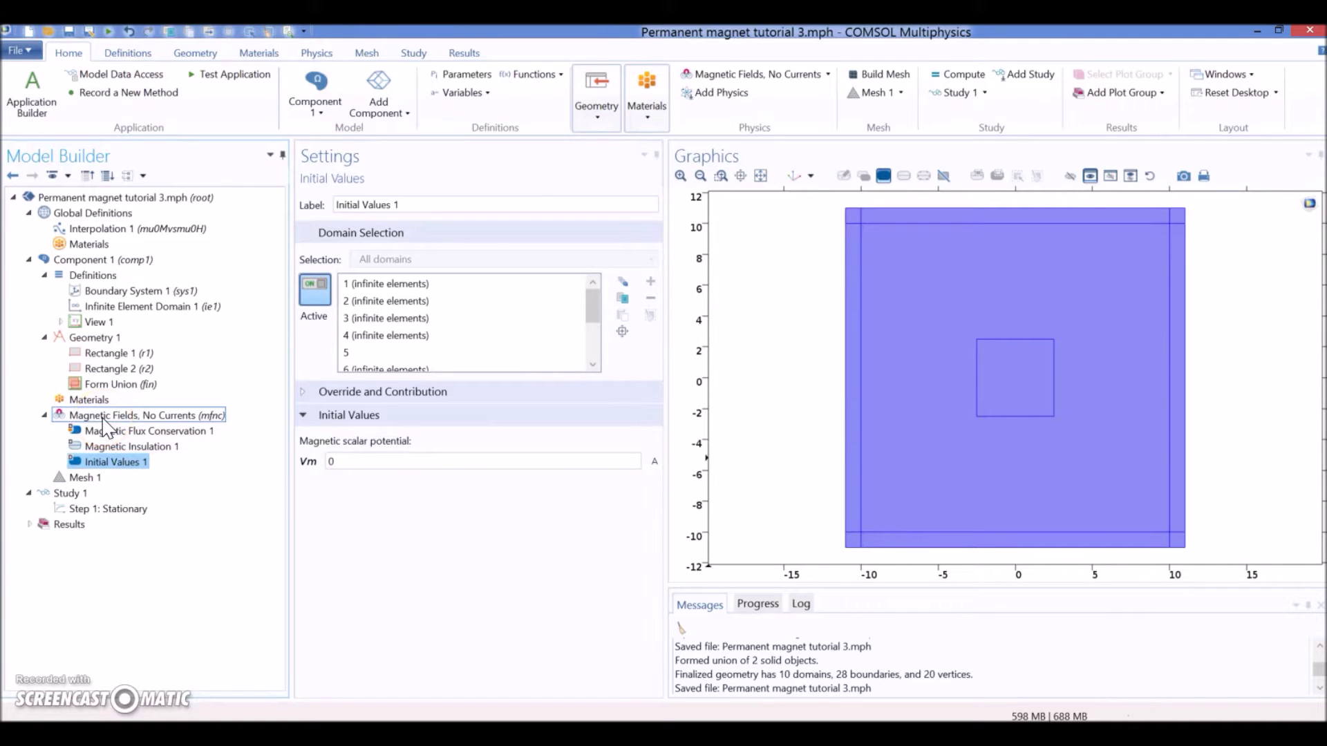
pyautogui.click(105, 417)
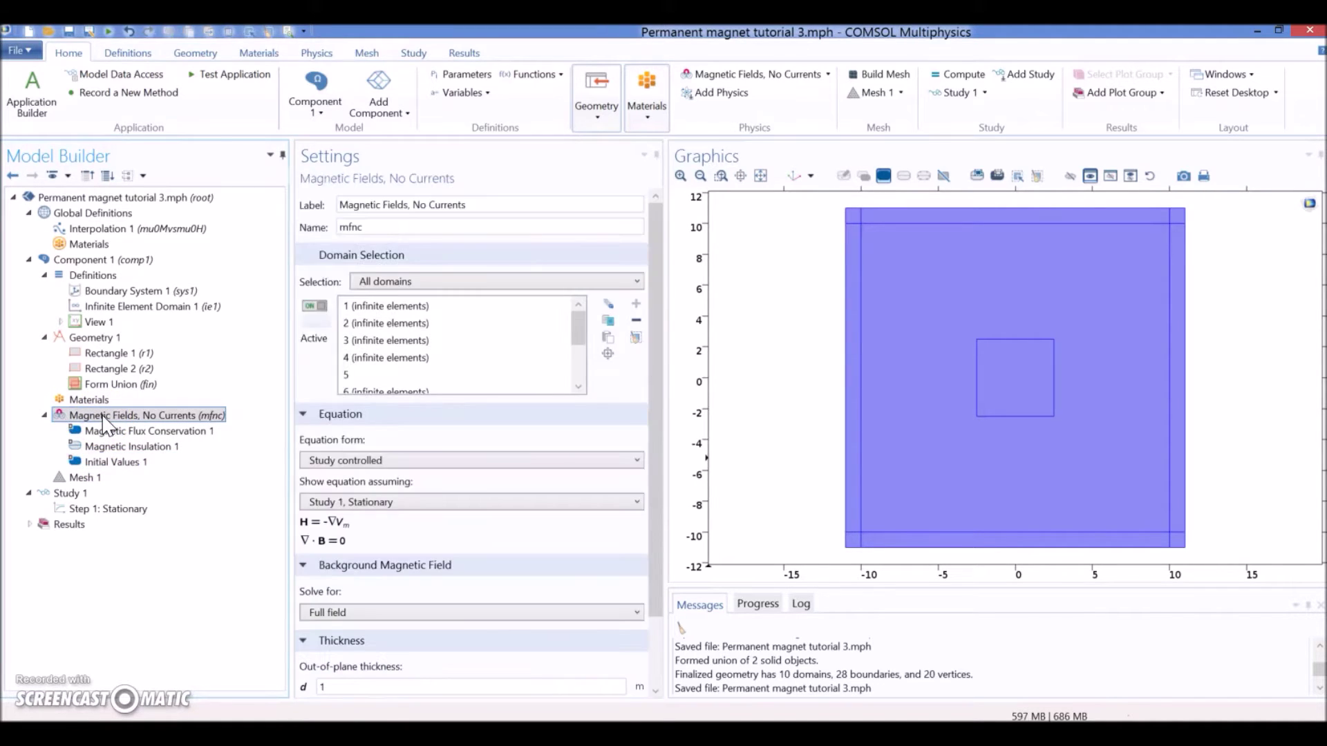
# Add a Zero Magnetic Scalar Potential point condition to Magnetic Fields, No Currents
pyautogui.rightClick(111, 416)
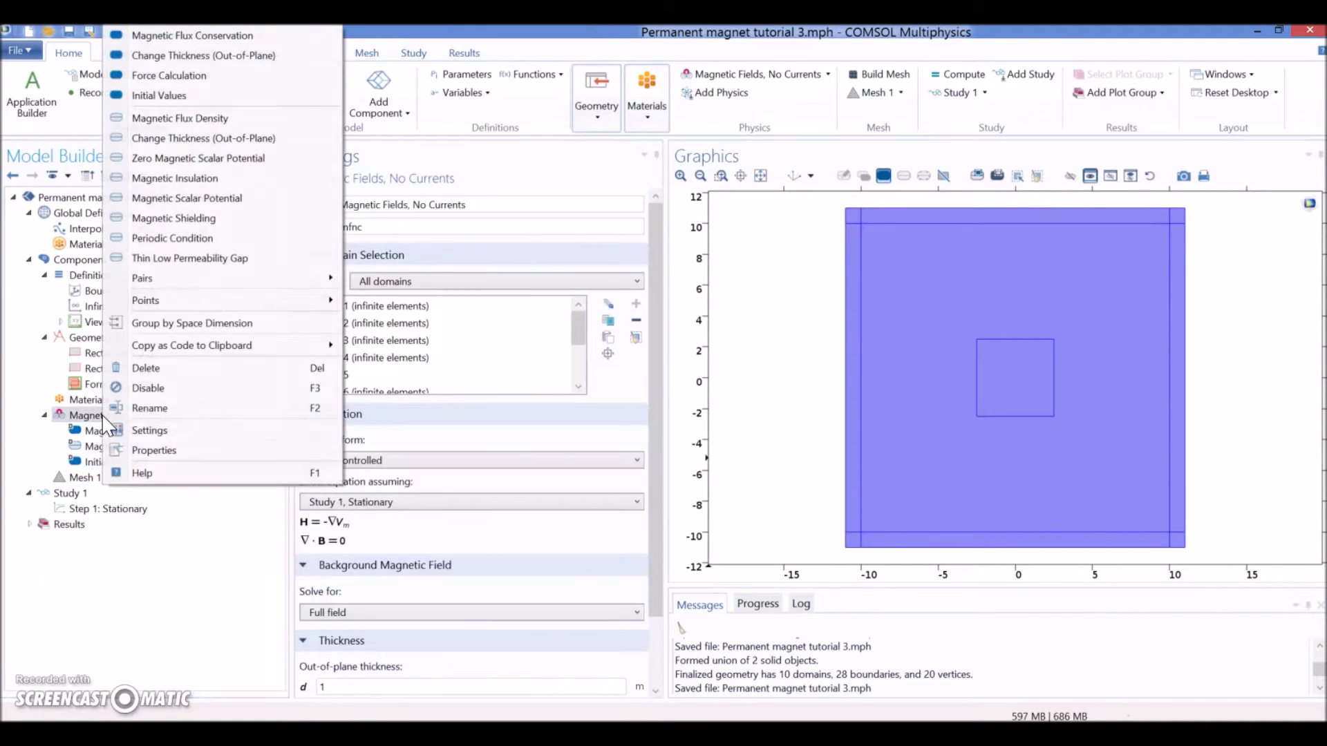
pyautogui.click(156, 300)
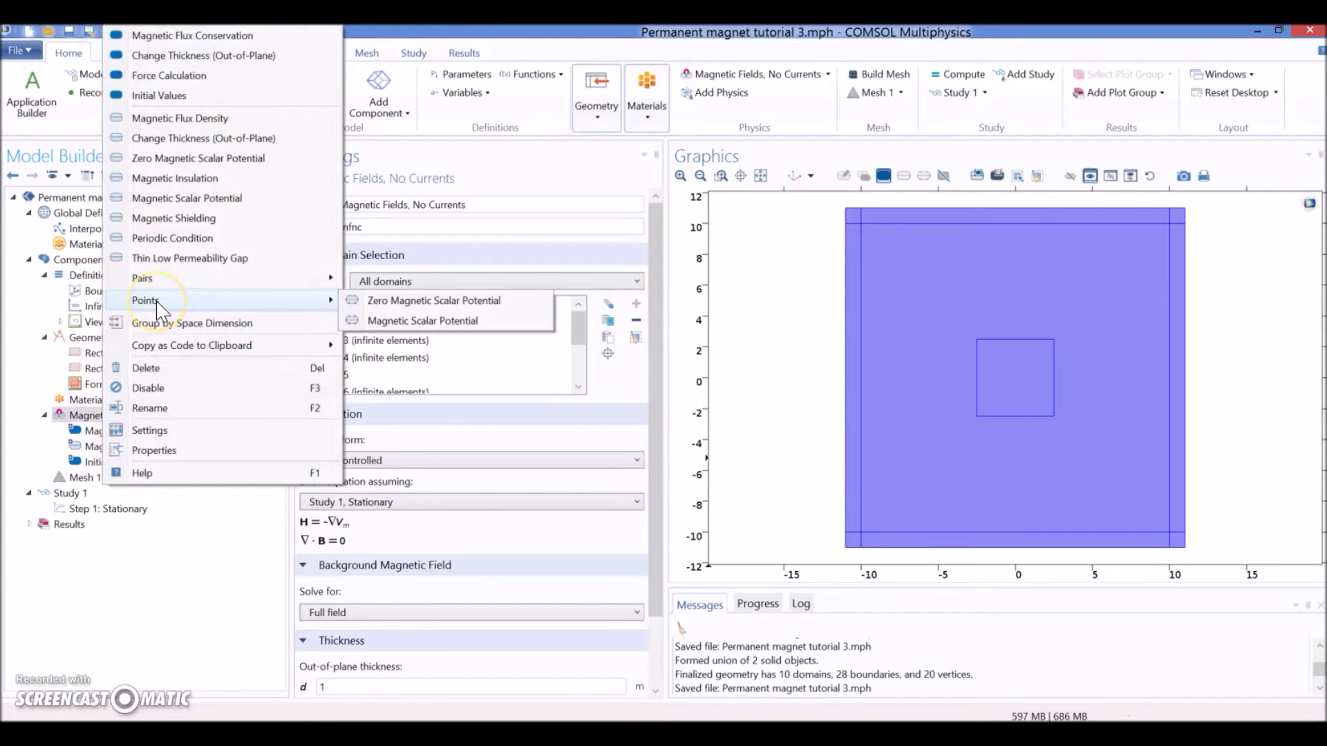
pyautogui.click(459, 302)
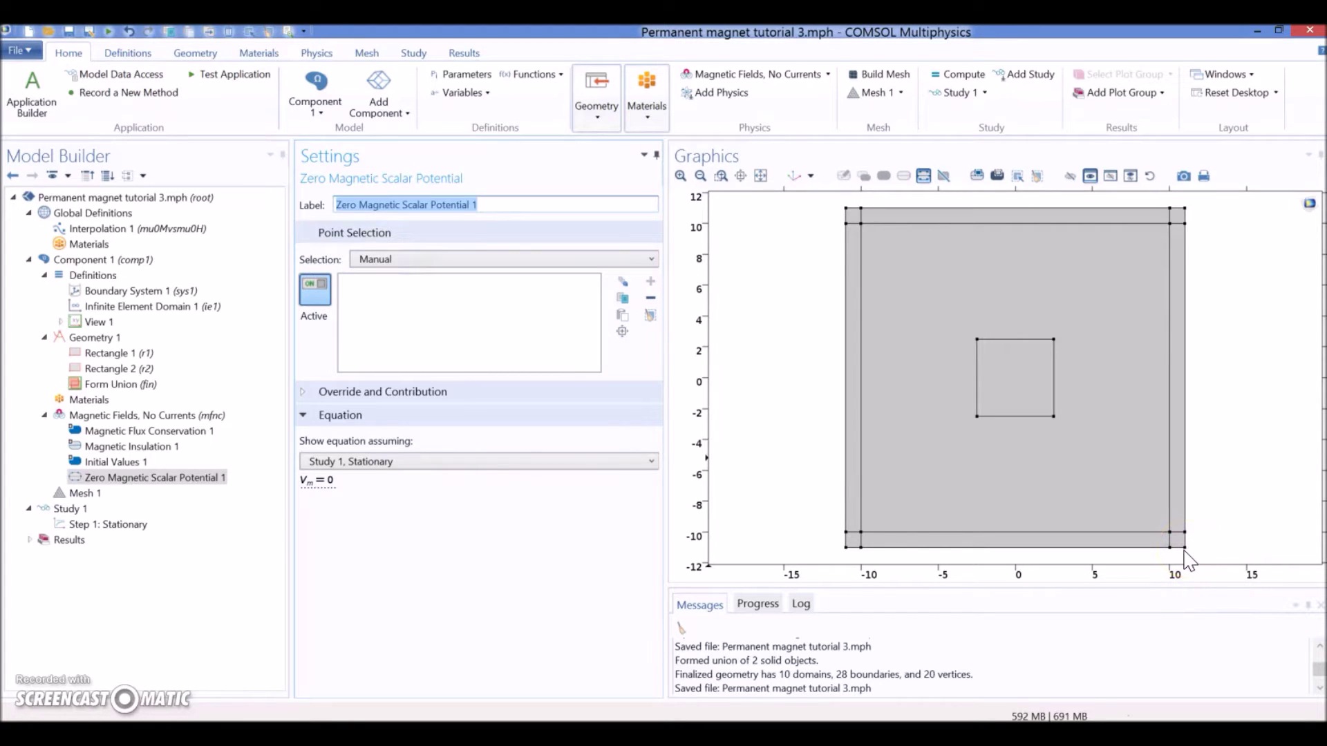
# Box-select the outer lower-right corner, point 17, for the zero-potential condition
pyautogui.click(1187, 550)
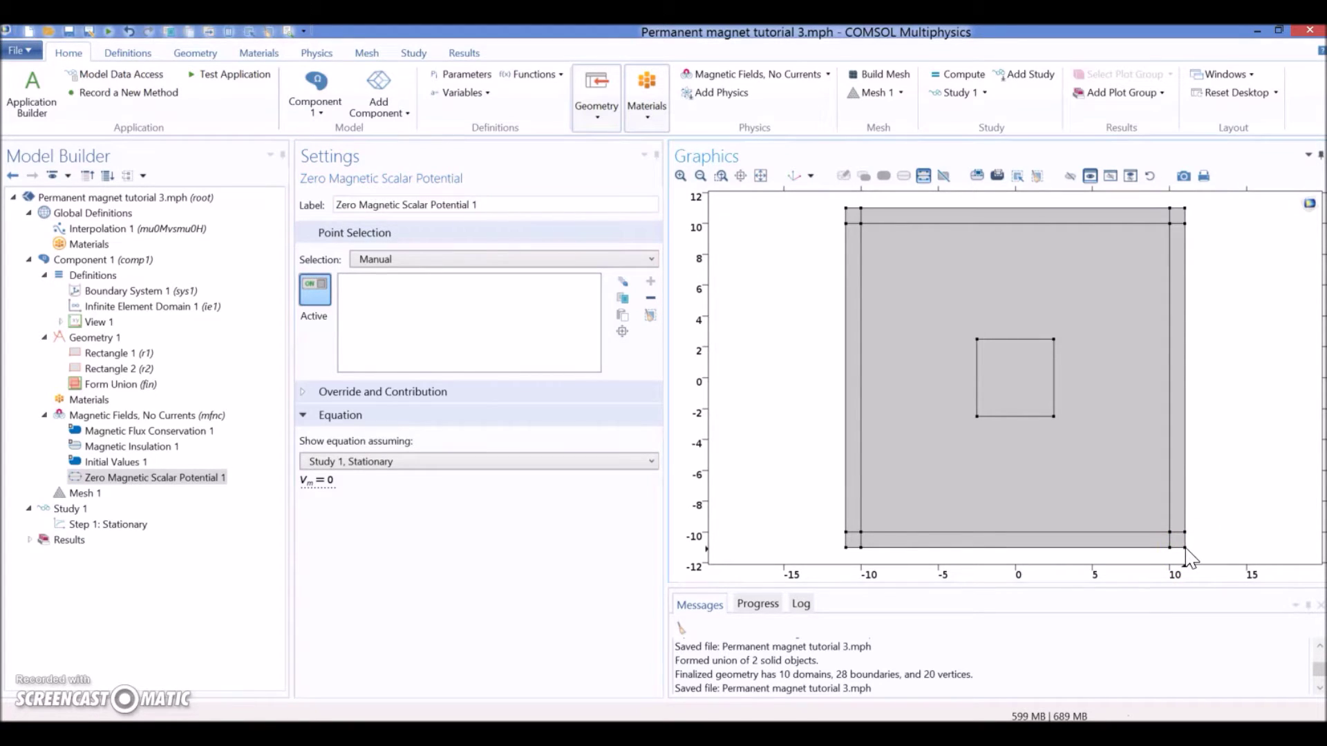
pyautogui.click(385, 261)
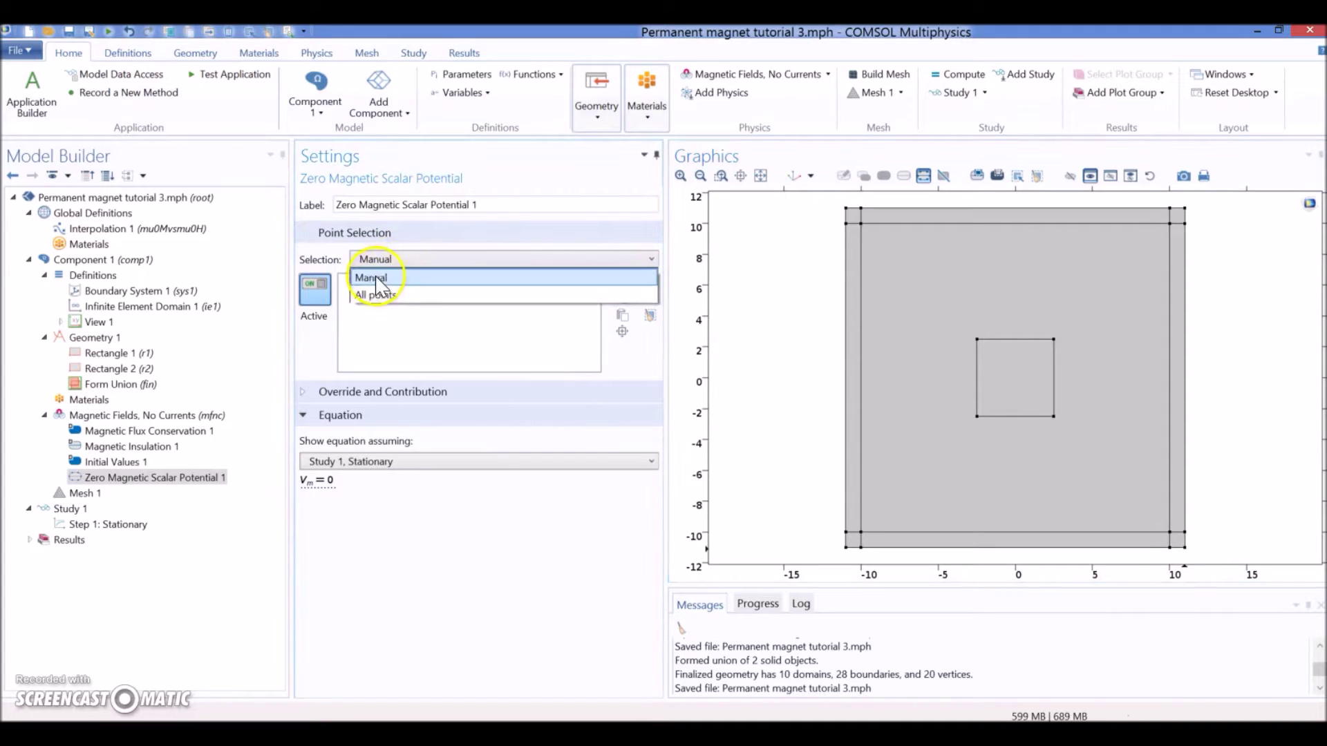
pyautogui.click(376, 278)
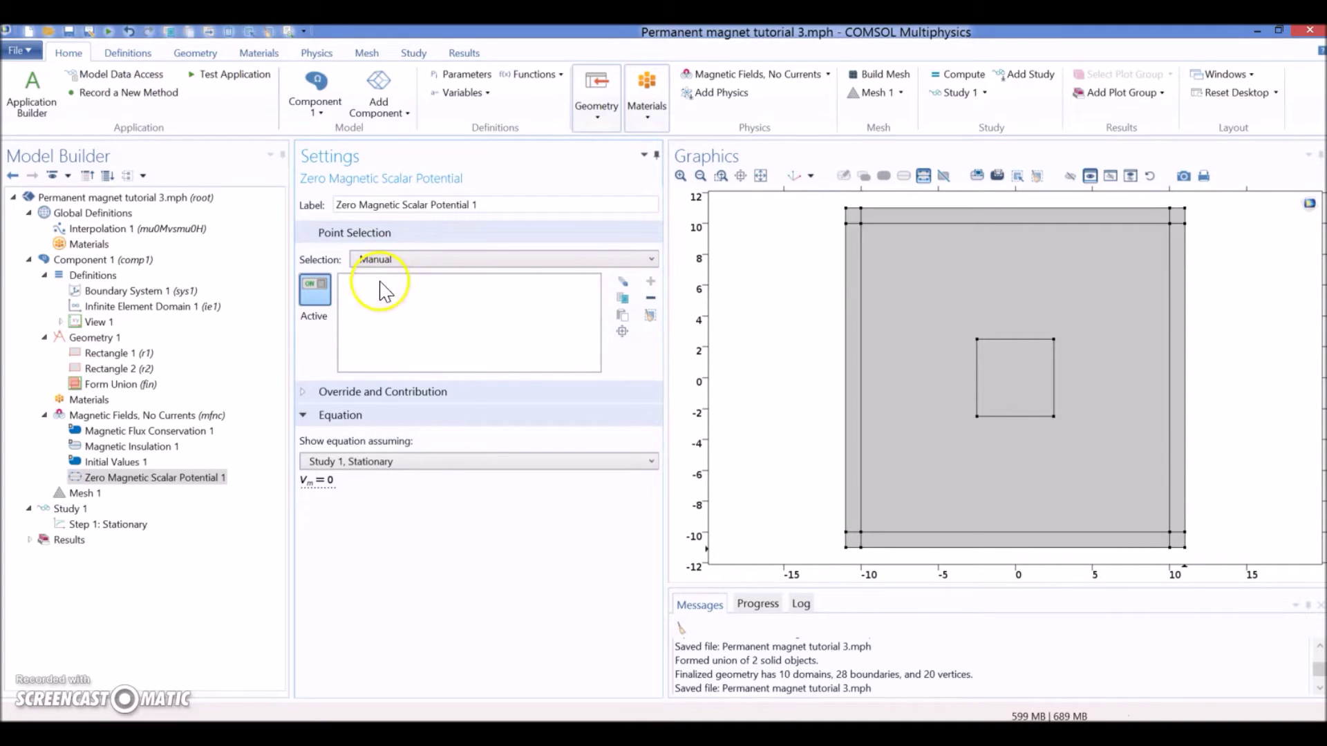
pyautogui.click(977, 177)
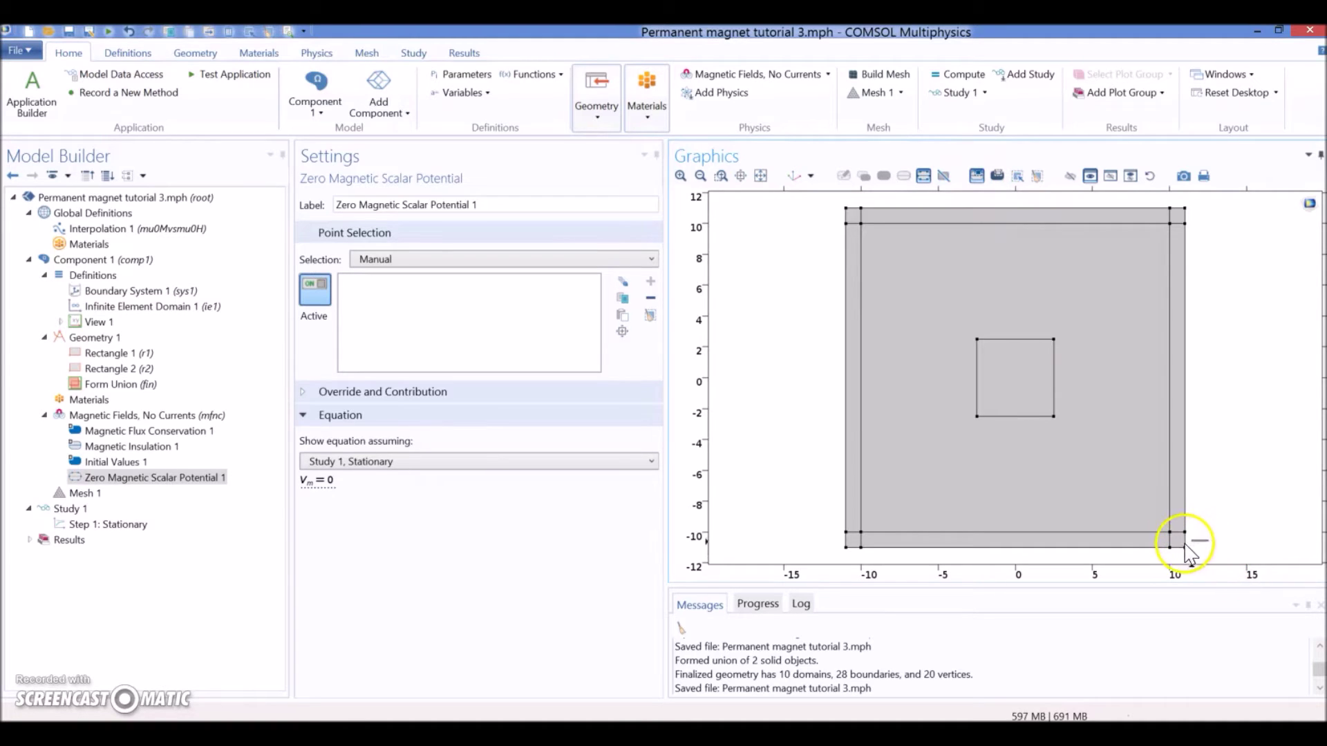
pyautogui.moveTo(1186, 552); pyautogui.dragTo(1179, 557)
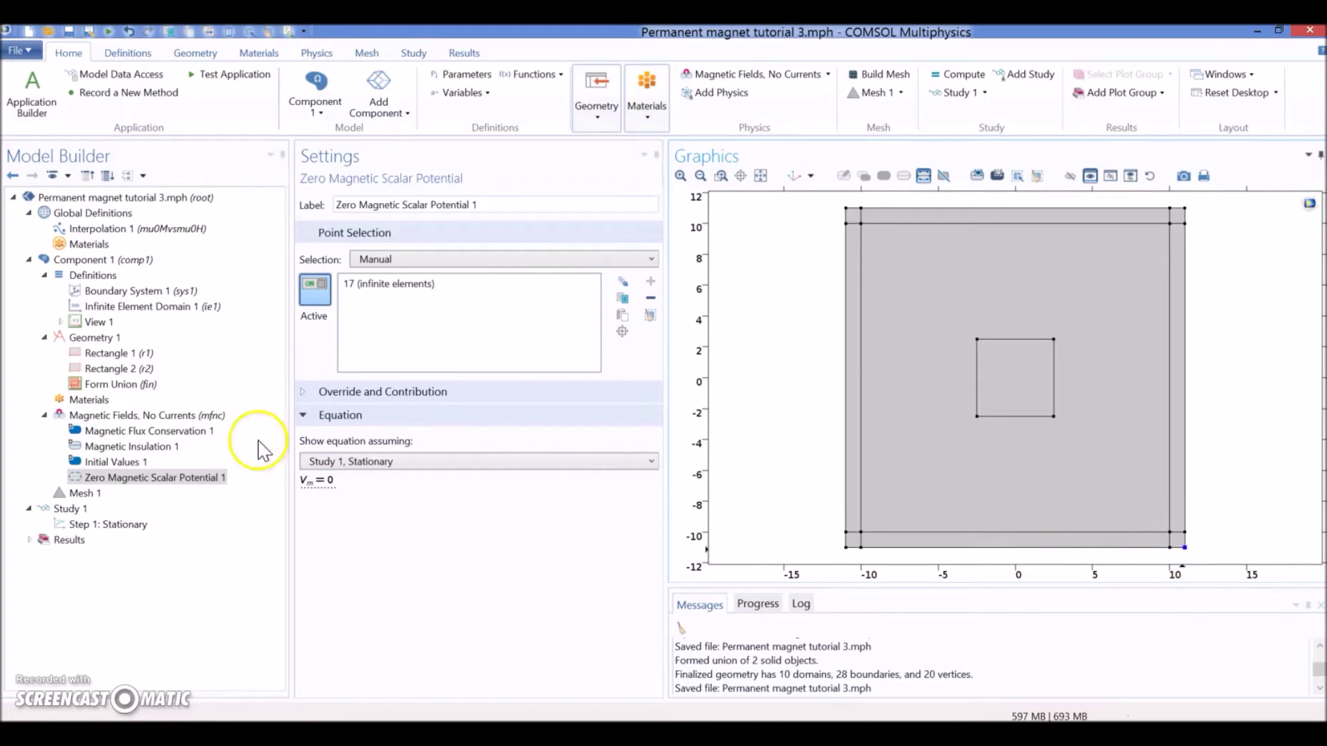
pyautogui.click(94, 417)
pyautogui.rightClick(95, 417)
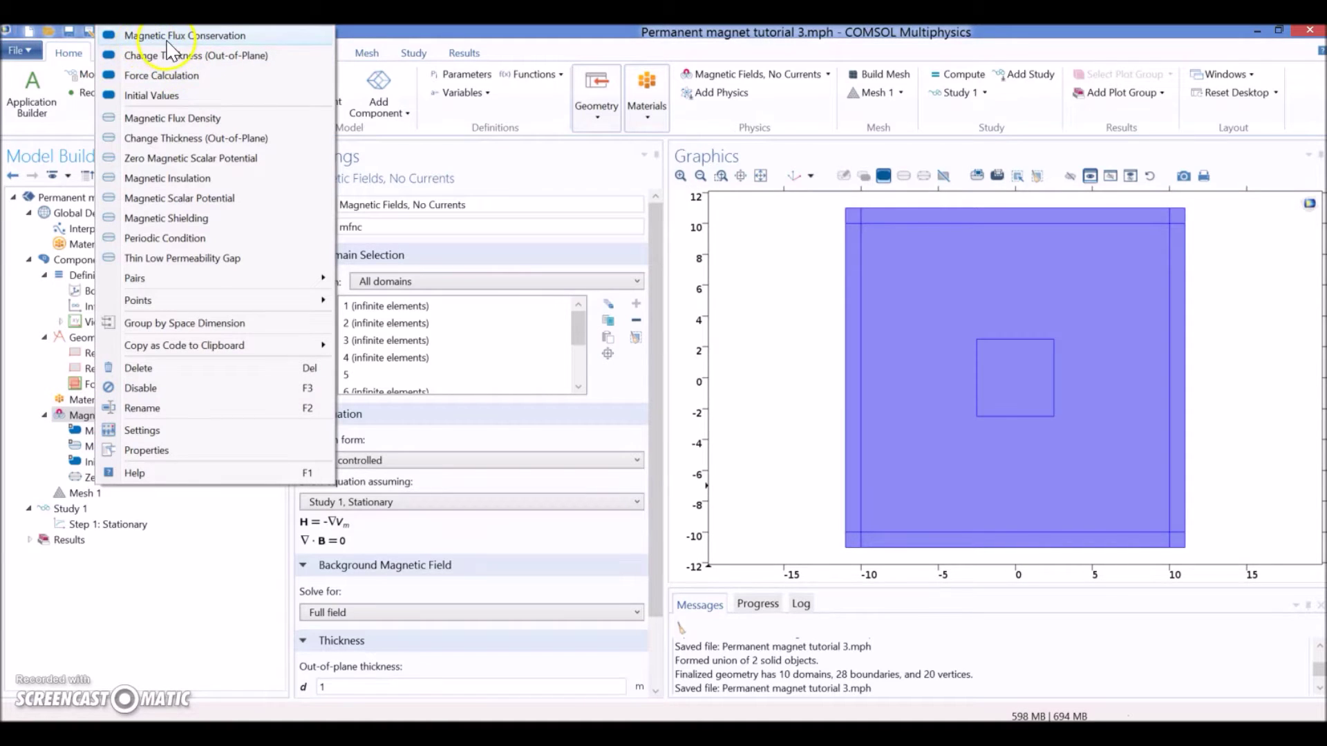
# Add Magnetic Flux Conservation 2 and assign it to the inner magnet square, domain 7
pyautogui.press('Escape')
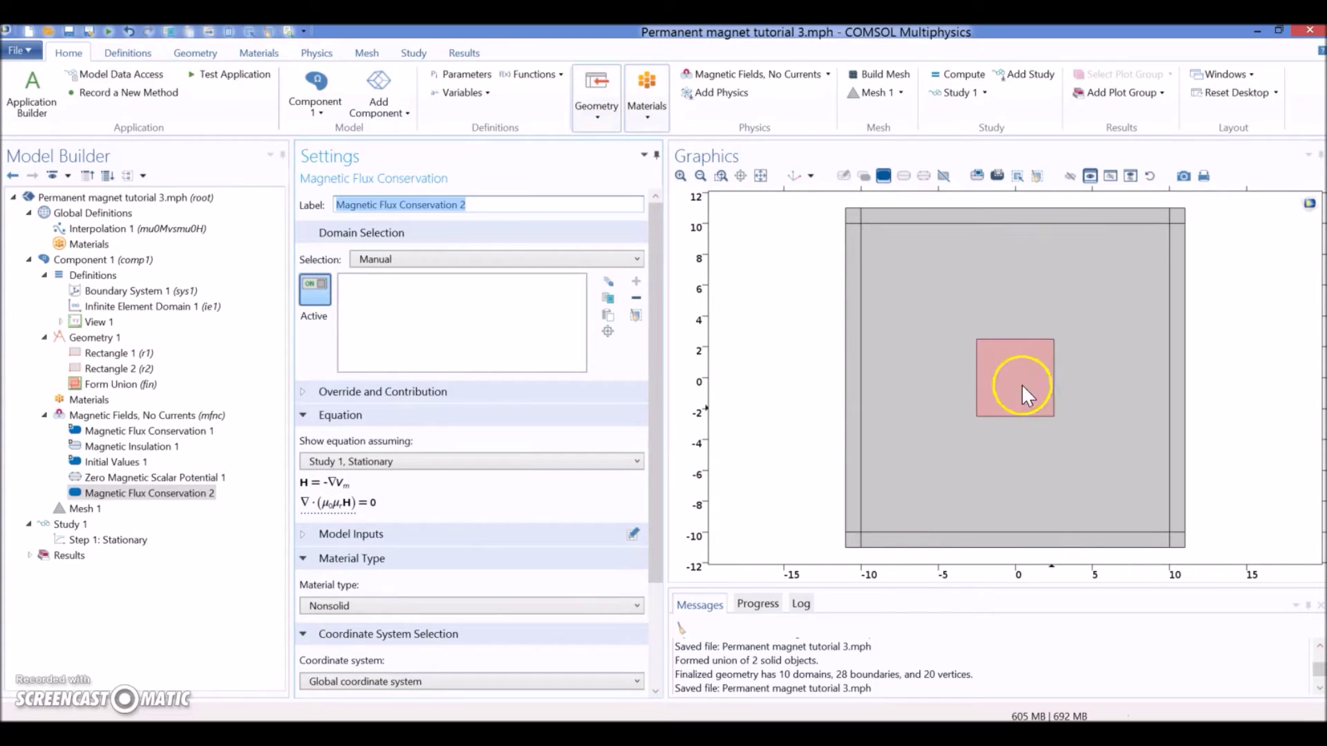
pyautogui.click(1020, 370)
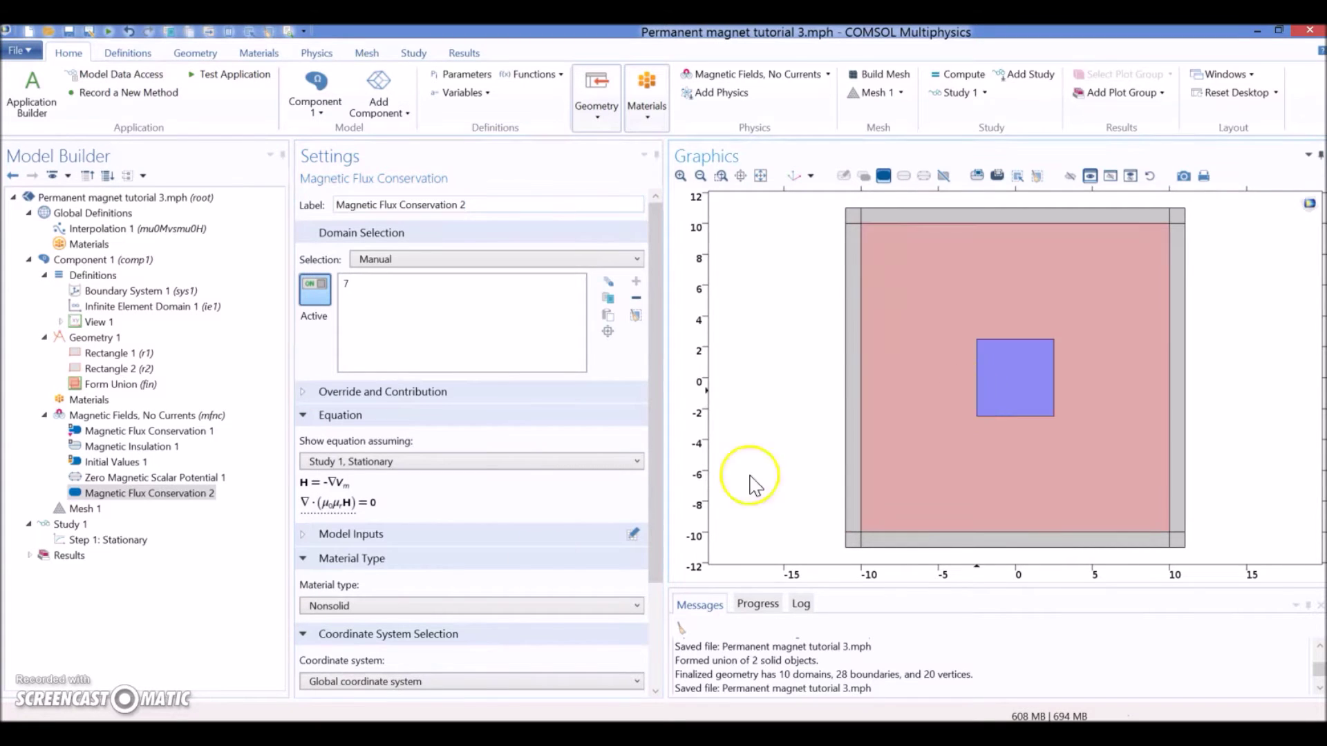
pyautogui.moveTo(657, 494); pyautogui.dragTo(657, 603)
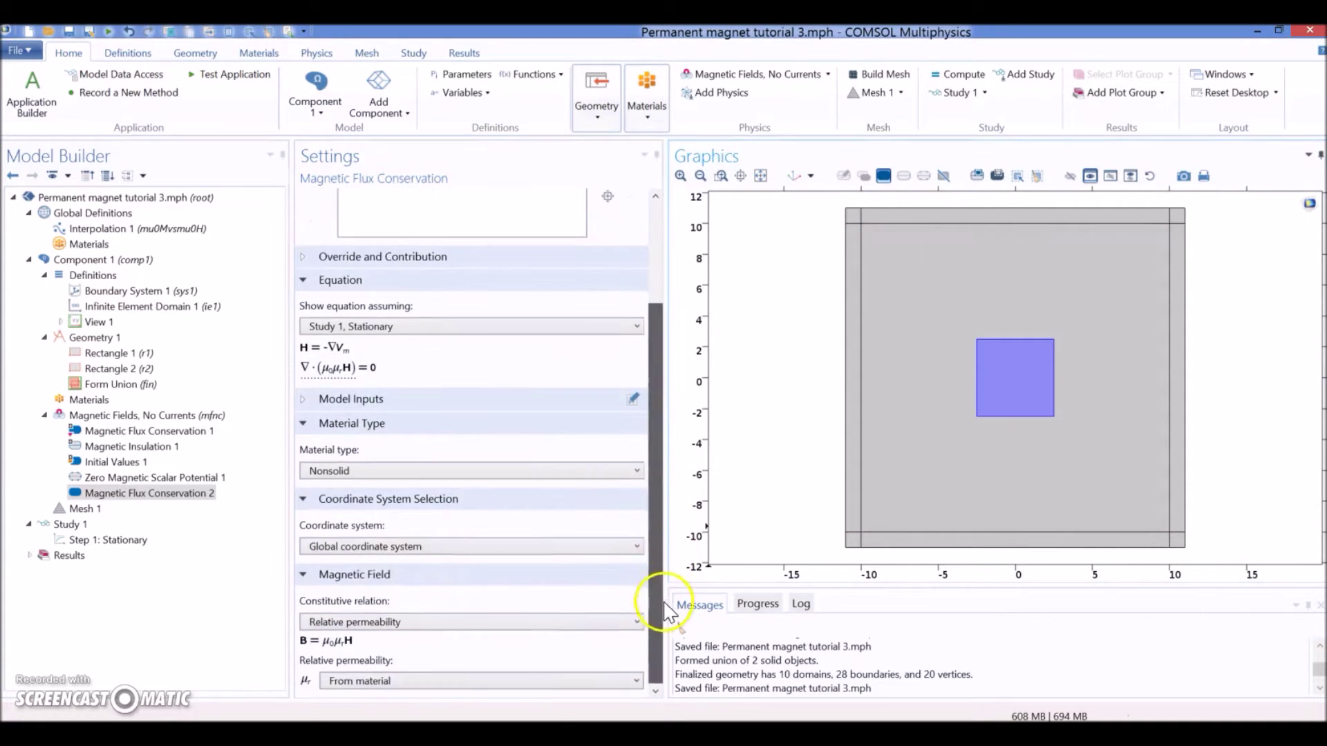
# Set its material type to Solid and constitutive relation to Magnetization
pyautogui.click(329, 471)
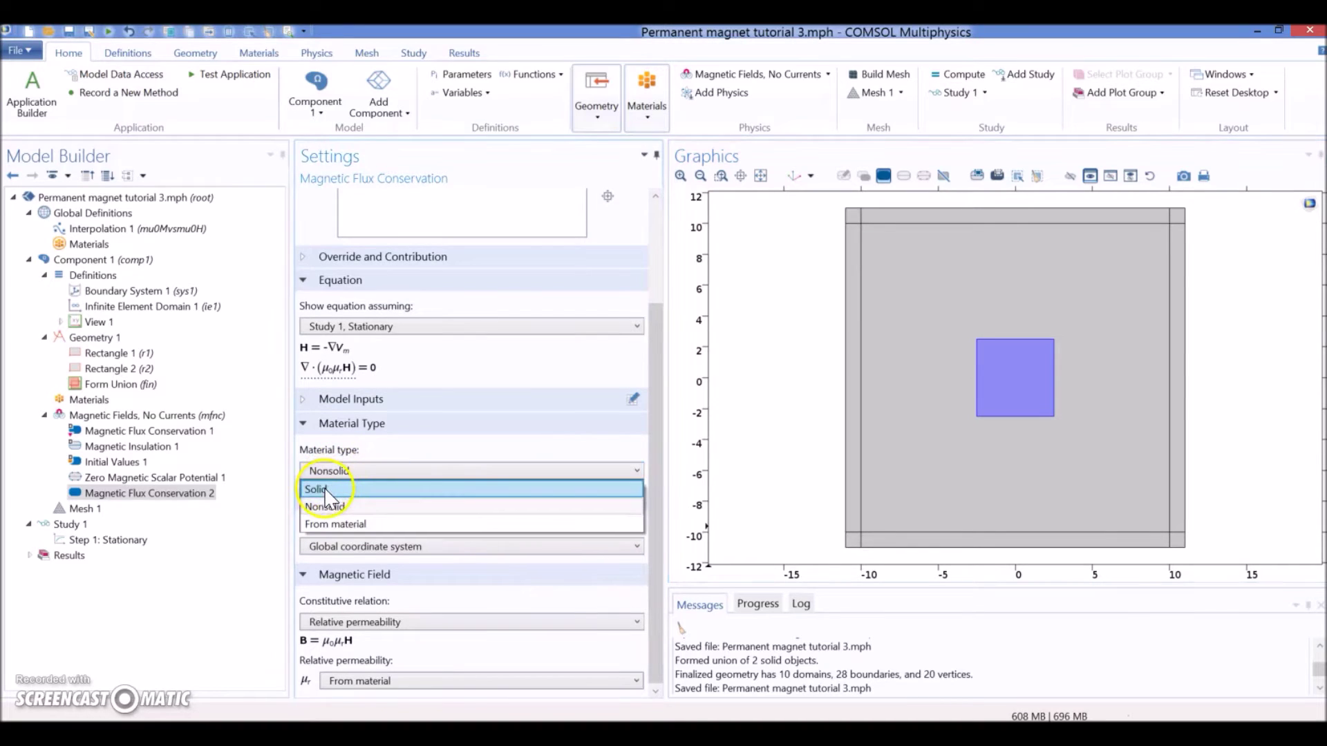
pyautogui.click(326, 490)
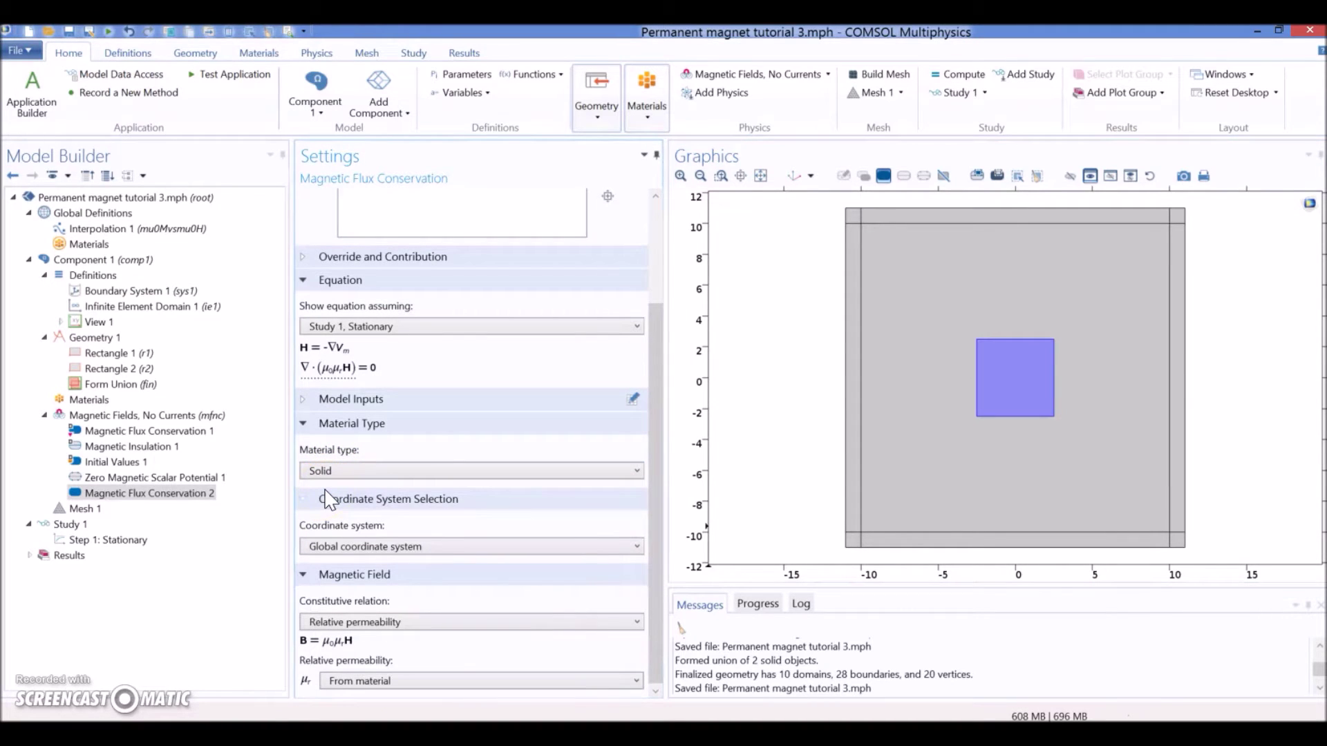
pyautogui.click(320, 623)
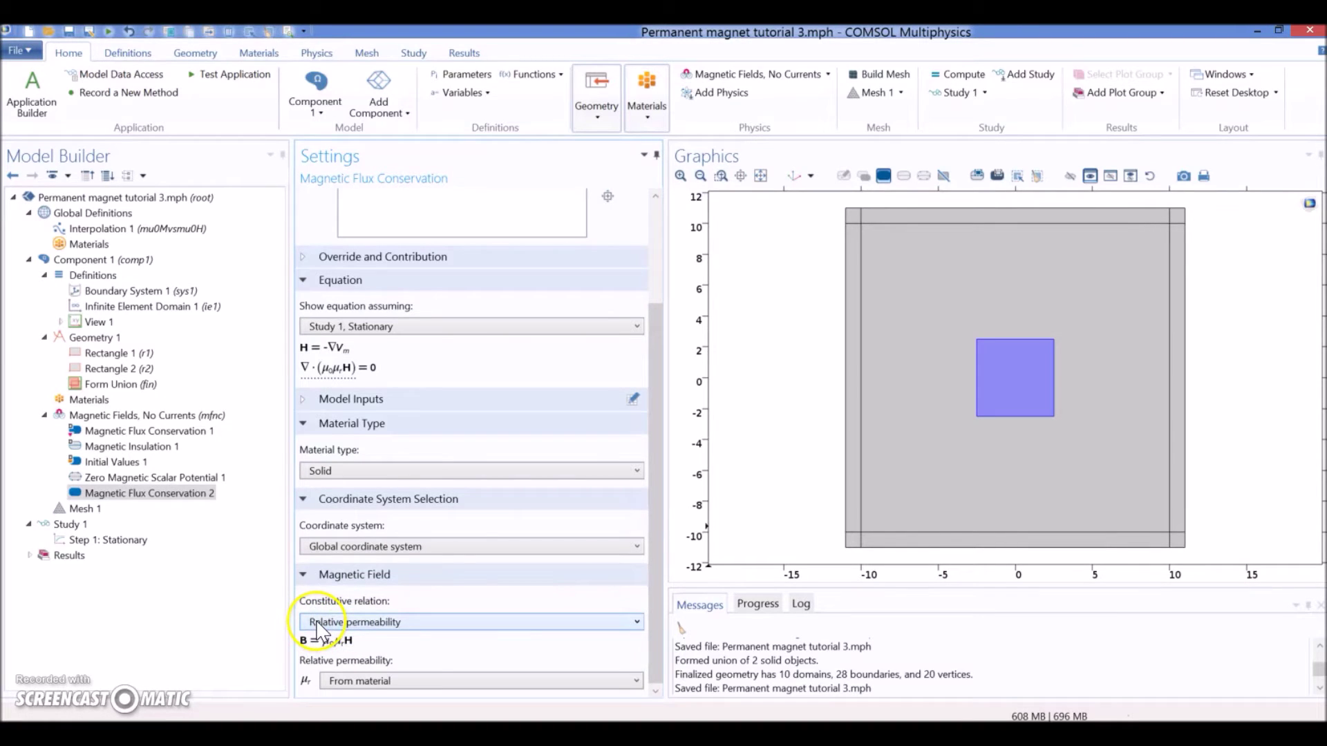
pyautogui.click(318, 622)
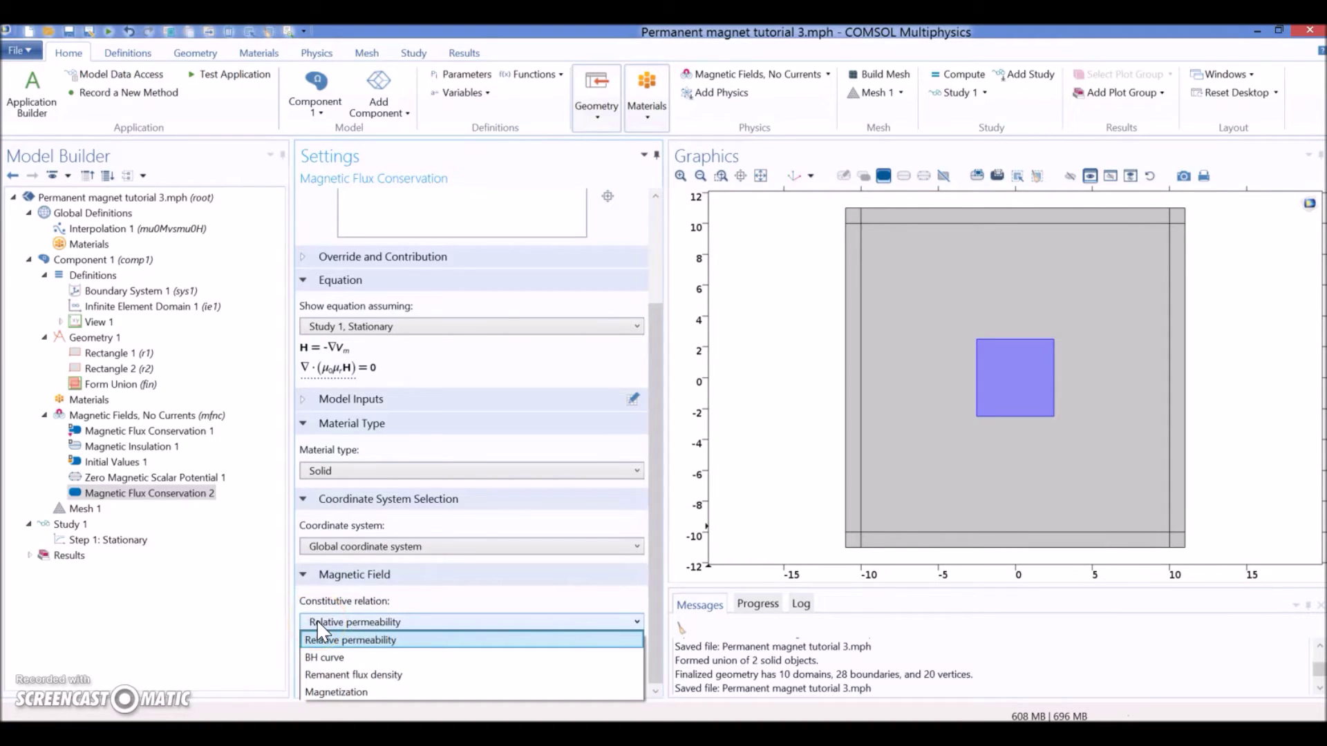
pyautogui.click(329, 693)
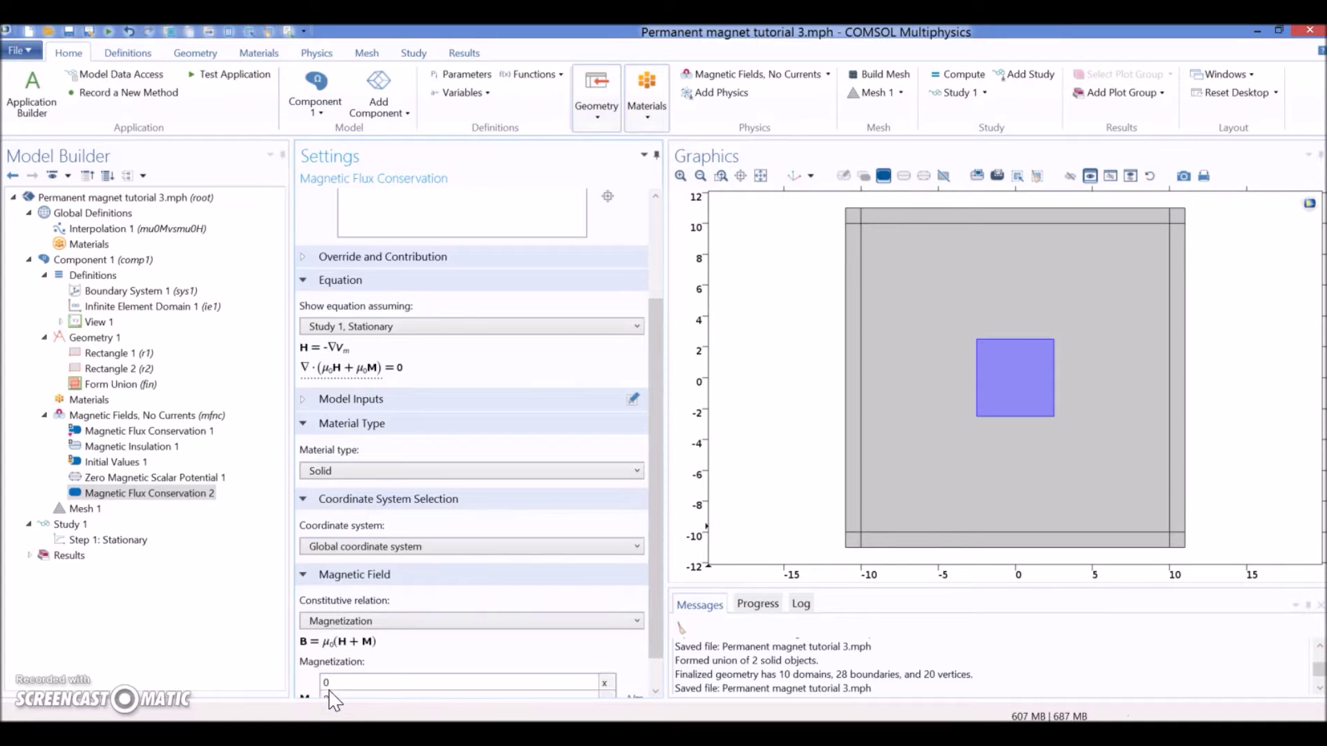
pyautogui.scroll(-1, 658, 586)
pyautogui.scroll(-1, 660, 586)
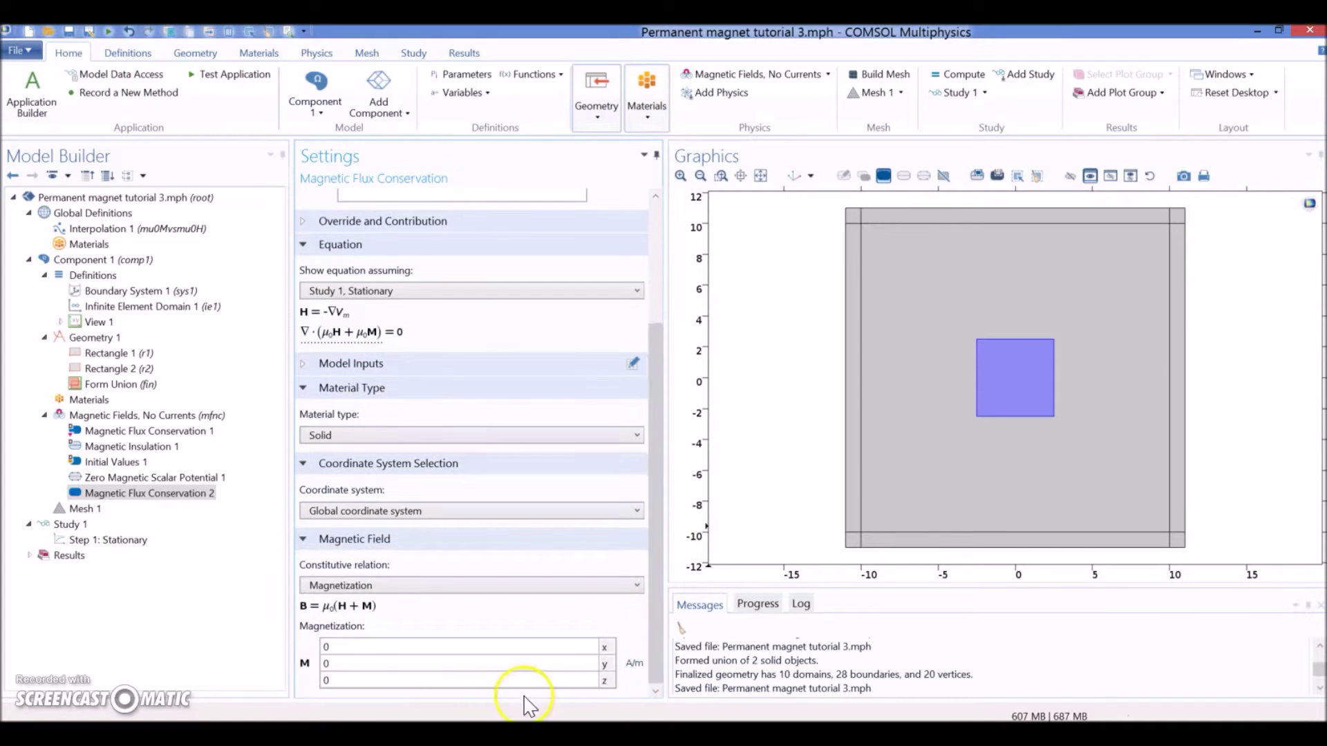
pyautogui.click(342, 668)
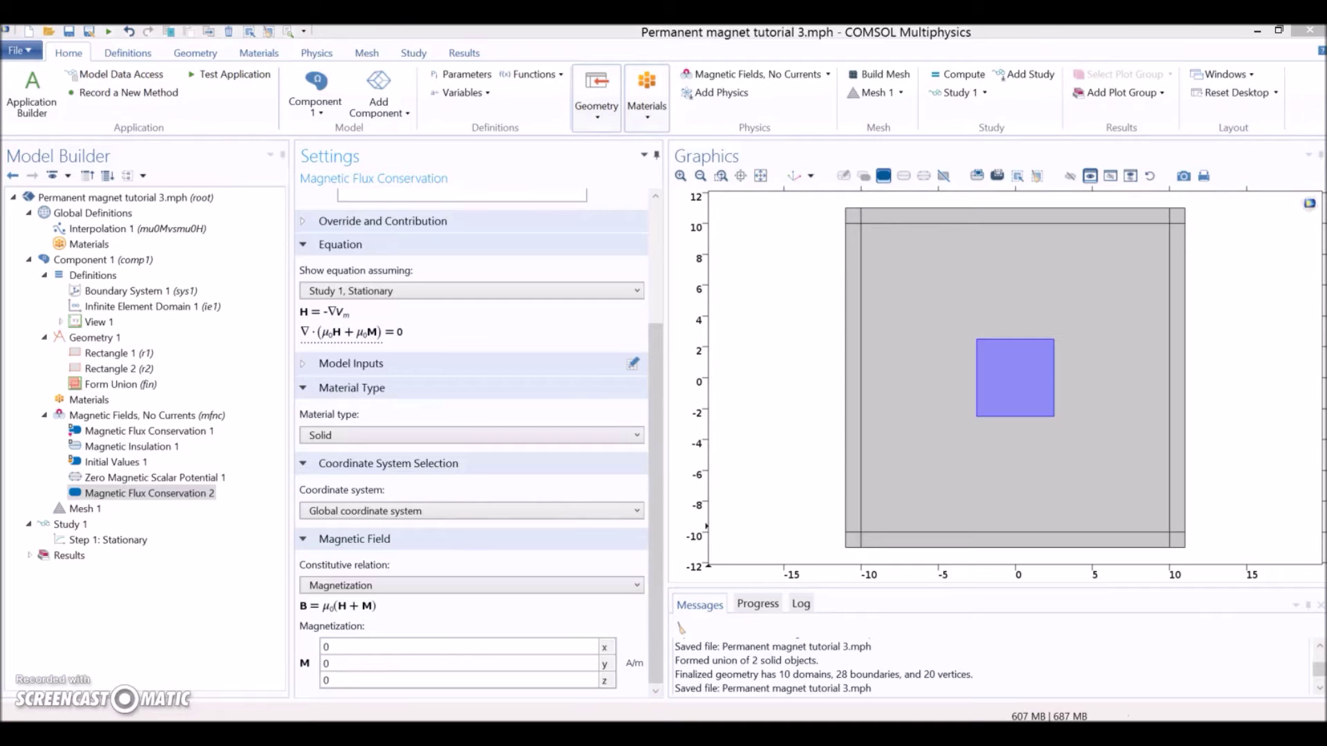
pyautogui.click(345, 667)
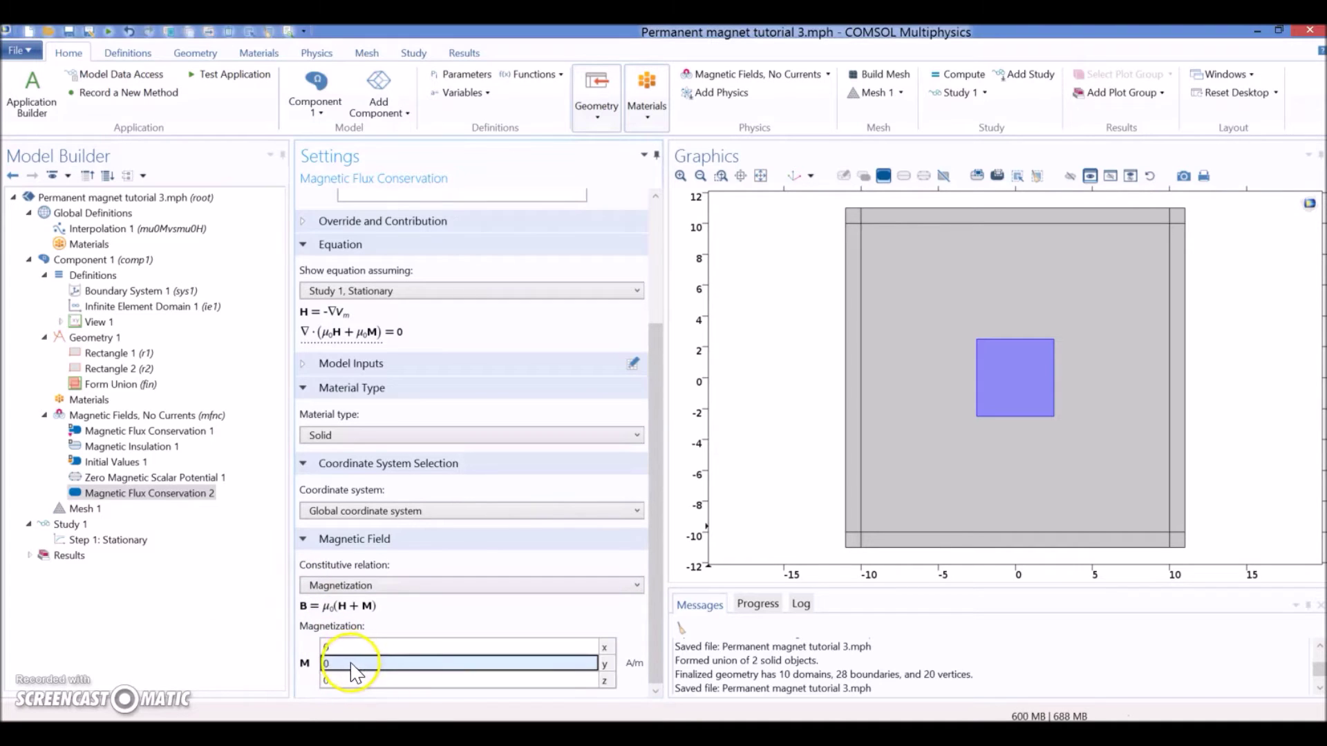
# Replace the y magnetization value 0 with the expression mu0Mvsmu0H(mfnc.Hy*...)
pyautogui.doubleClick(349, 670)
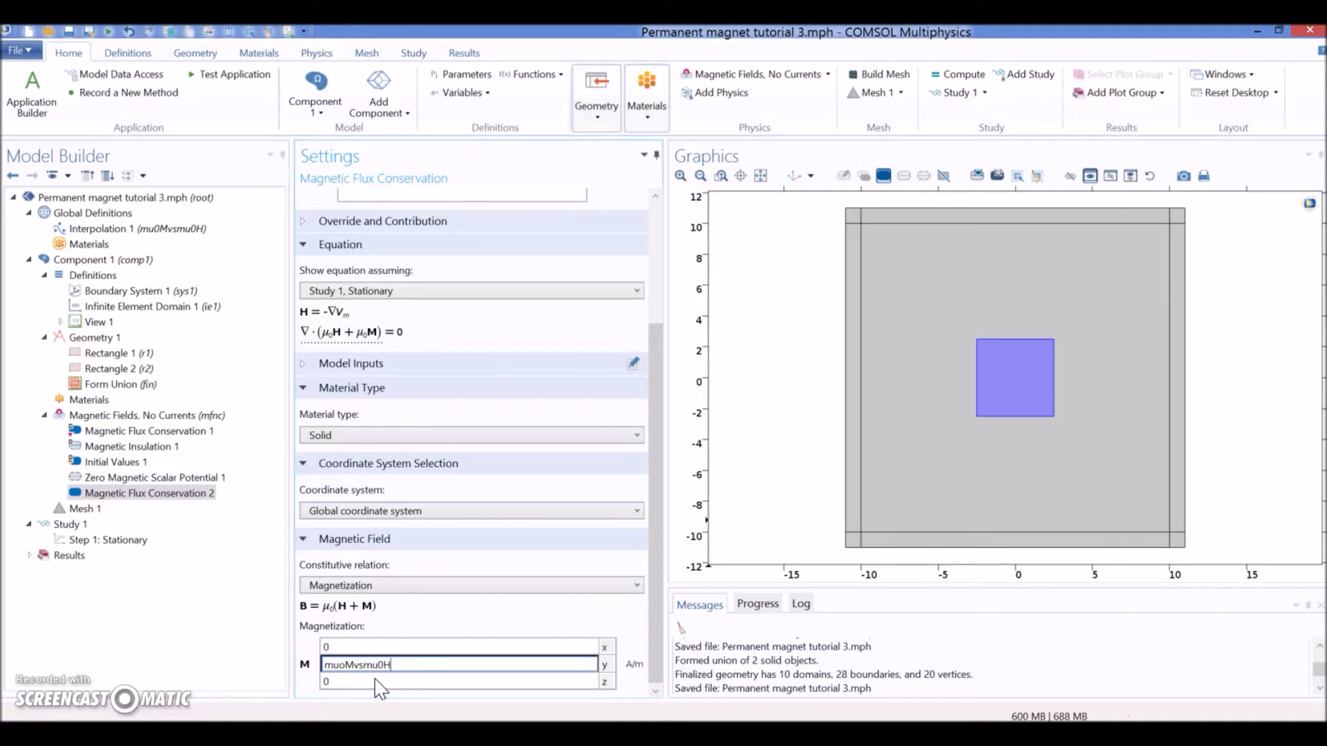
pyautogui.click(346, 666)
pyautogui.click(398, 666)
pyautogui.click(472, 681)
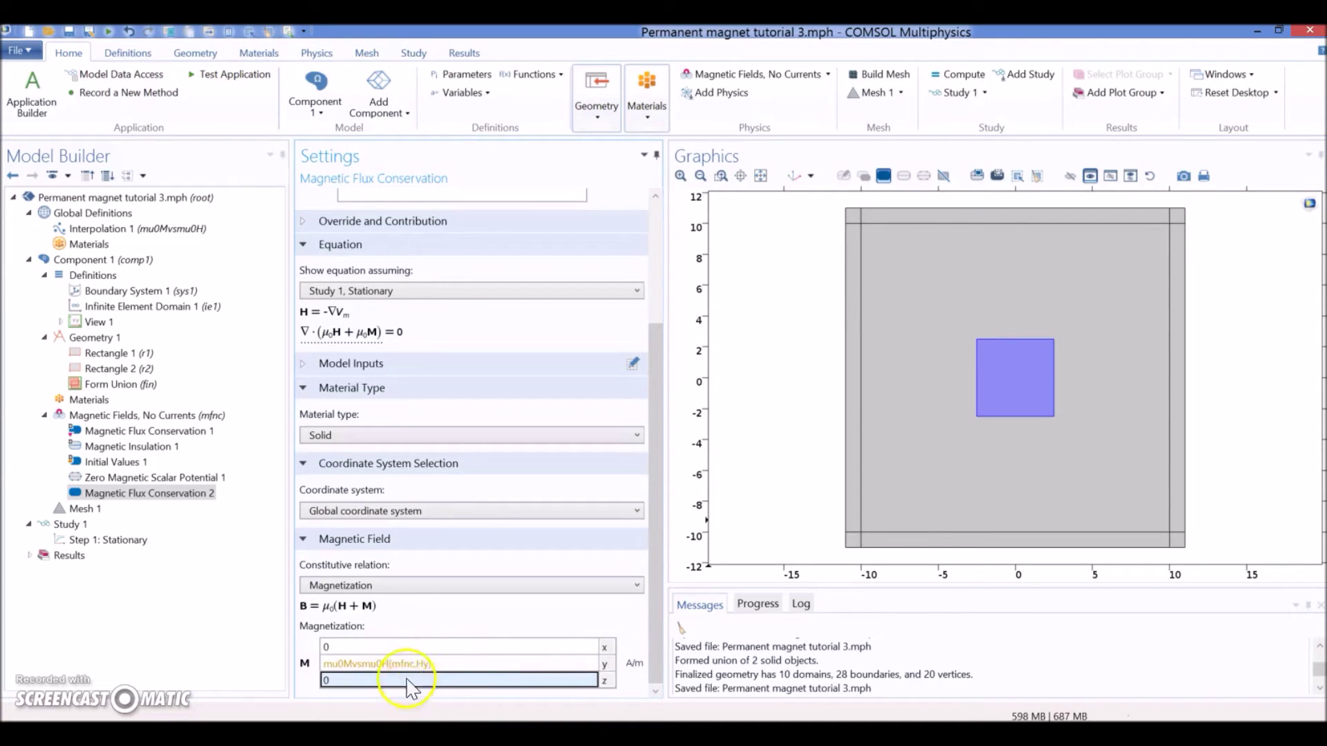
pyautogui.moveTo(422, 669)
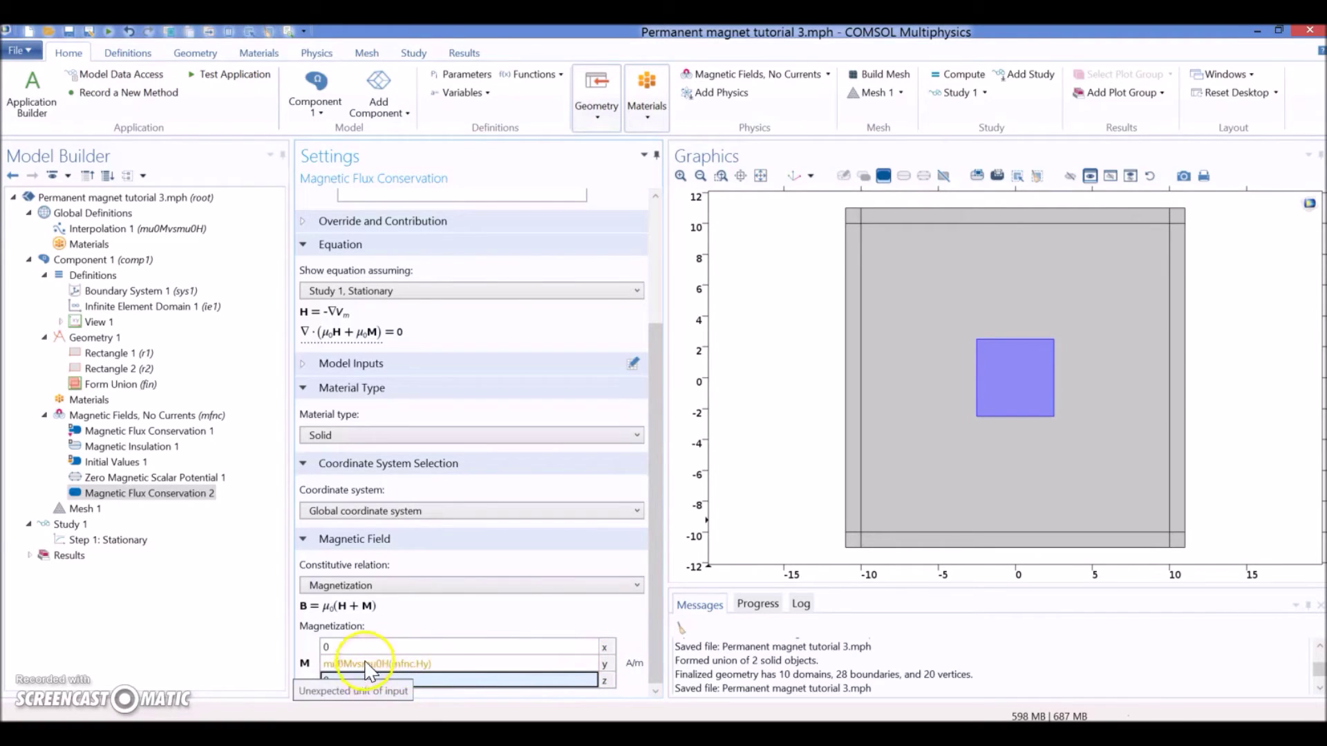
pyautogui.moveTo(356, 669)
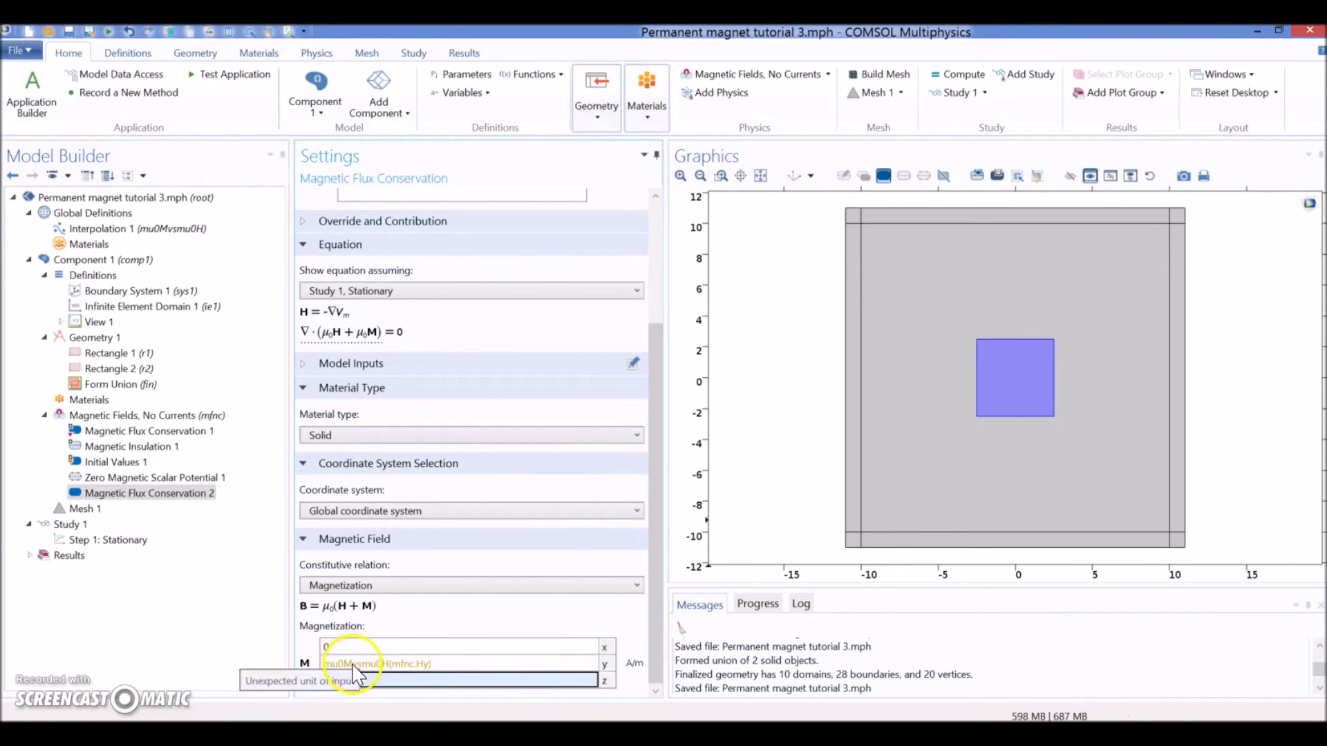
pyautogui.click(429, 666)
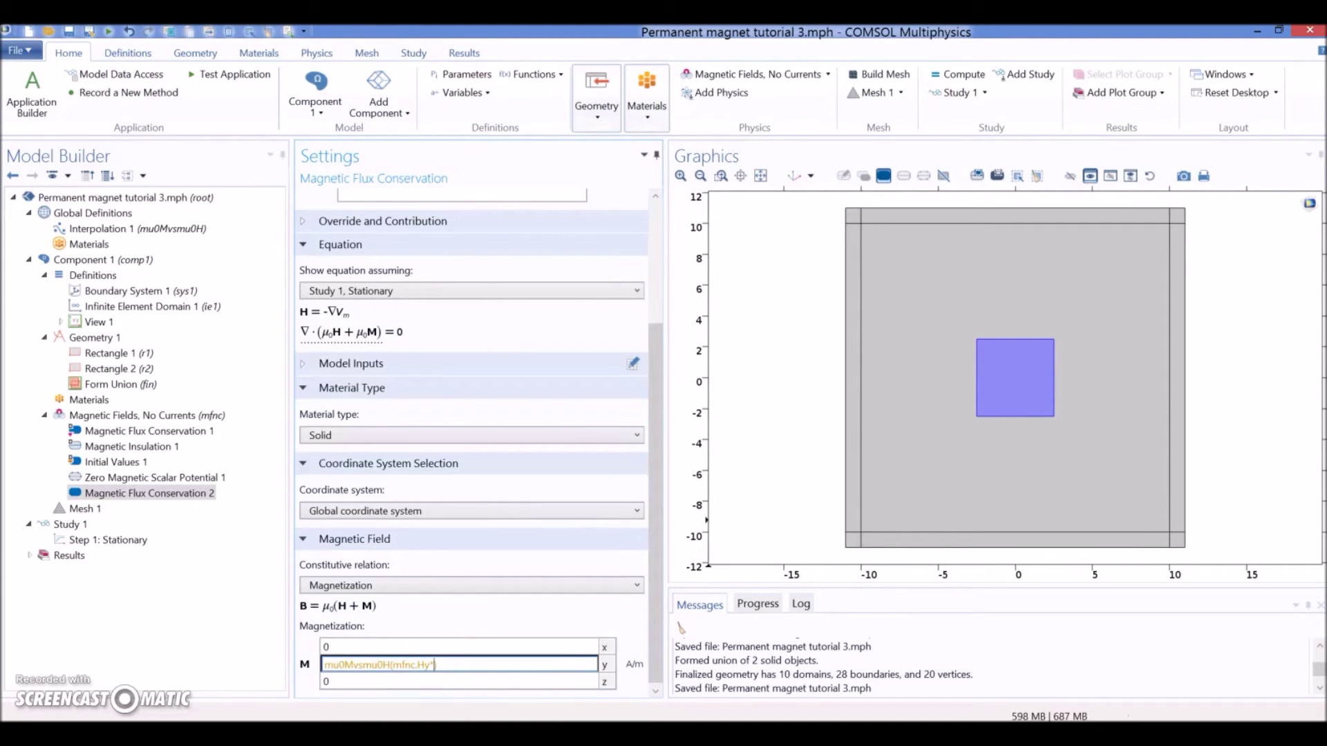
pyautogui.press('Return')
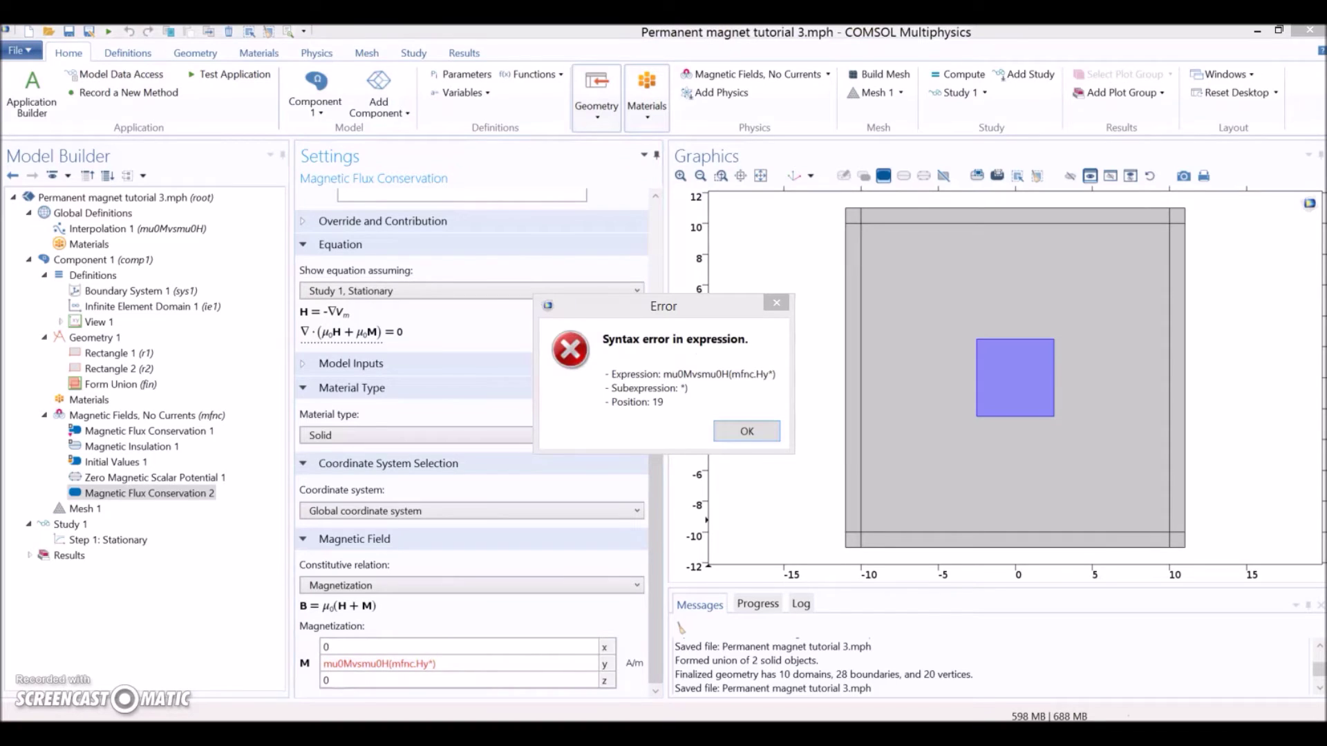
# Dismiss the syntax error and add the closing parenthesis to the y magnetization expression
pyautogui.click(747, 432)
pyautogui.click(468, 646)
pyautogui.click(430, 665)
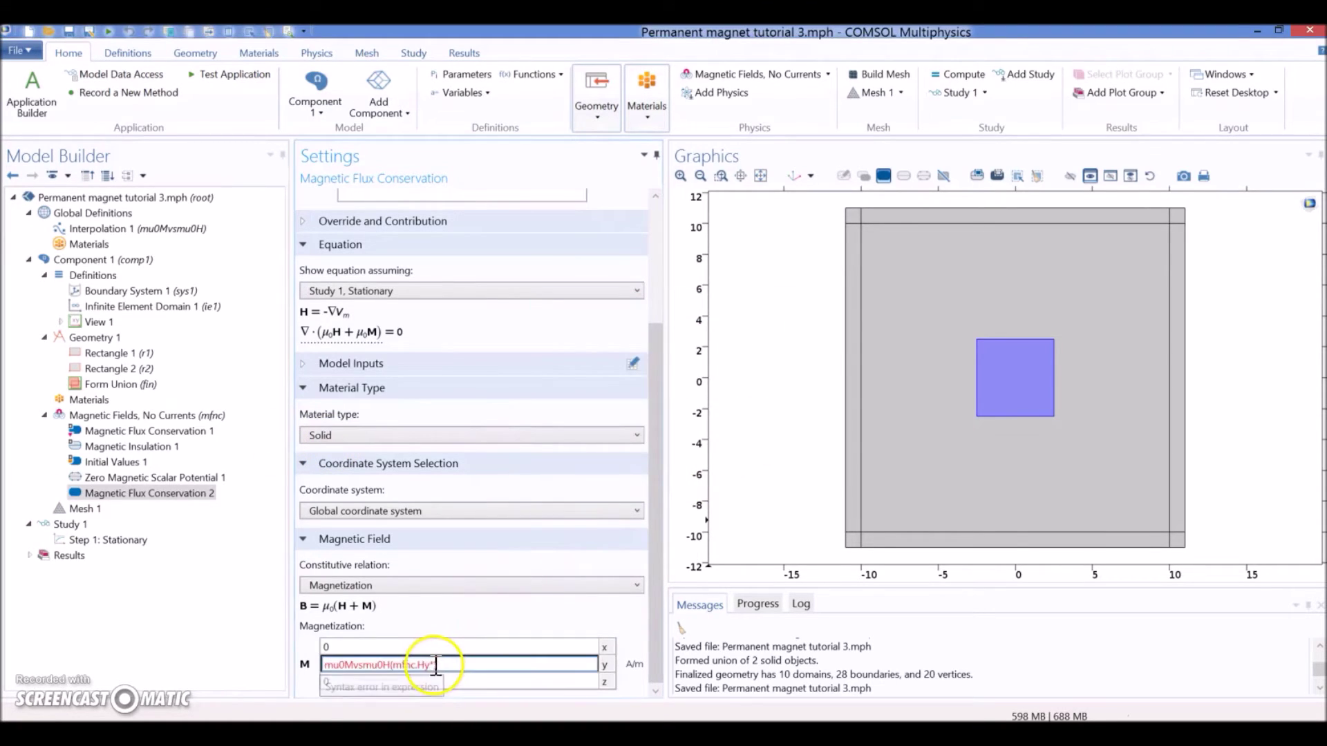
pyautogui.write(')')
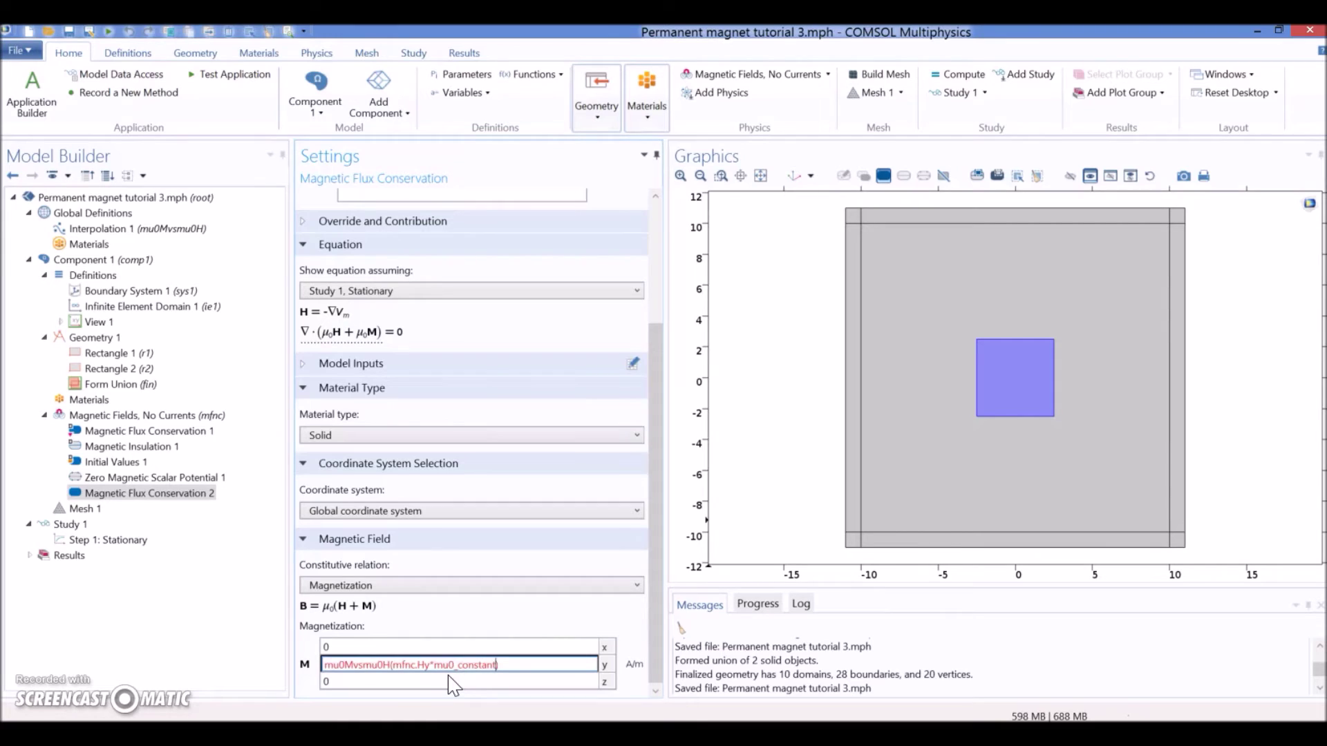
pyautogui.click(449, 681)
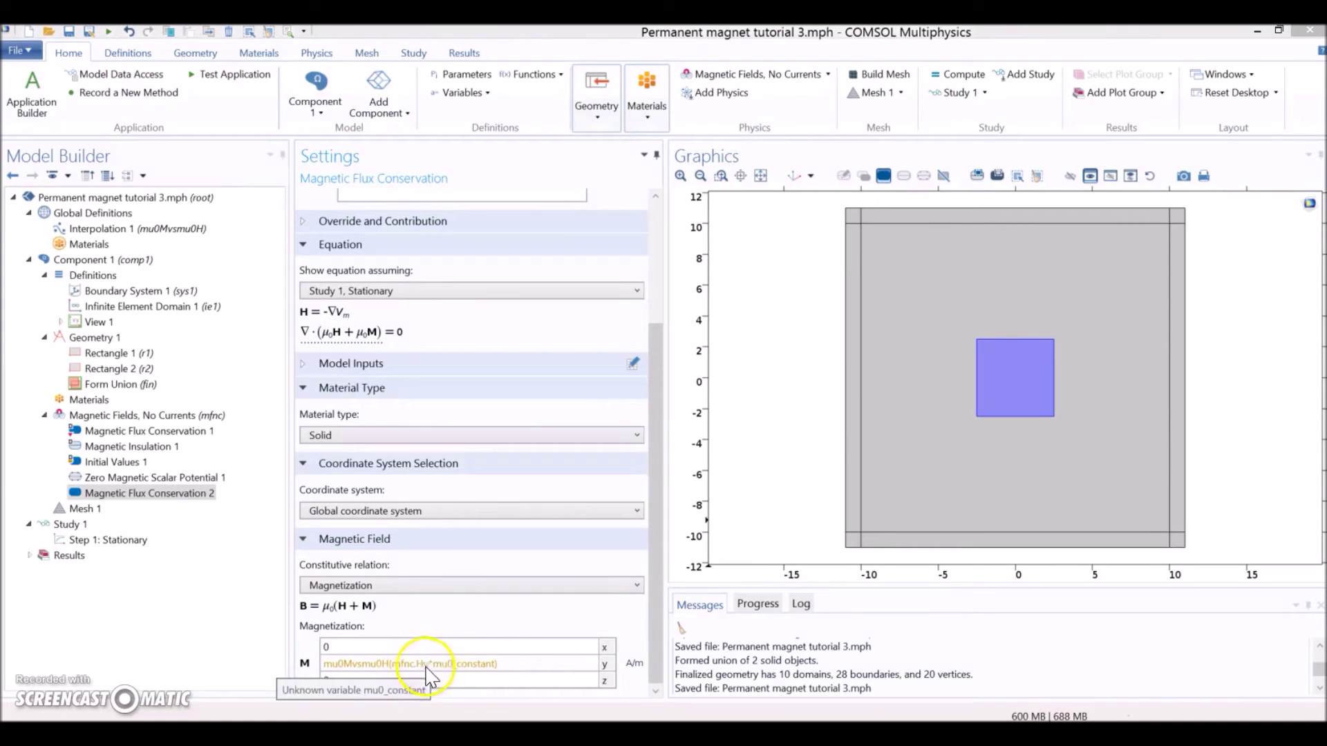
# Append the /mu0_const divisor, making it mu0Mvsmu0H(mfnc.Hy*mu0_const)/mu0_const
pyautogui.click(482, 665)
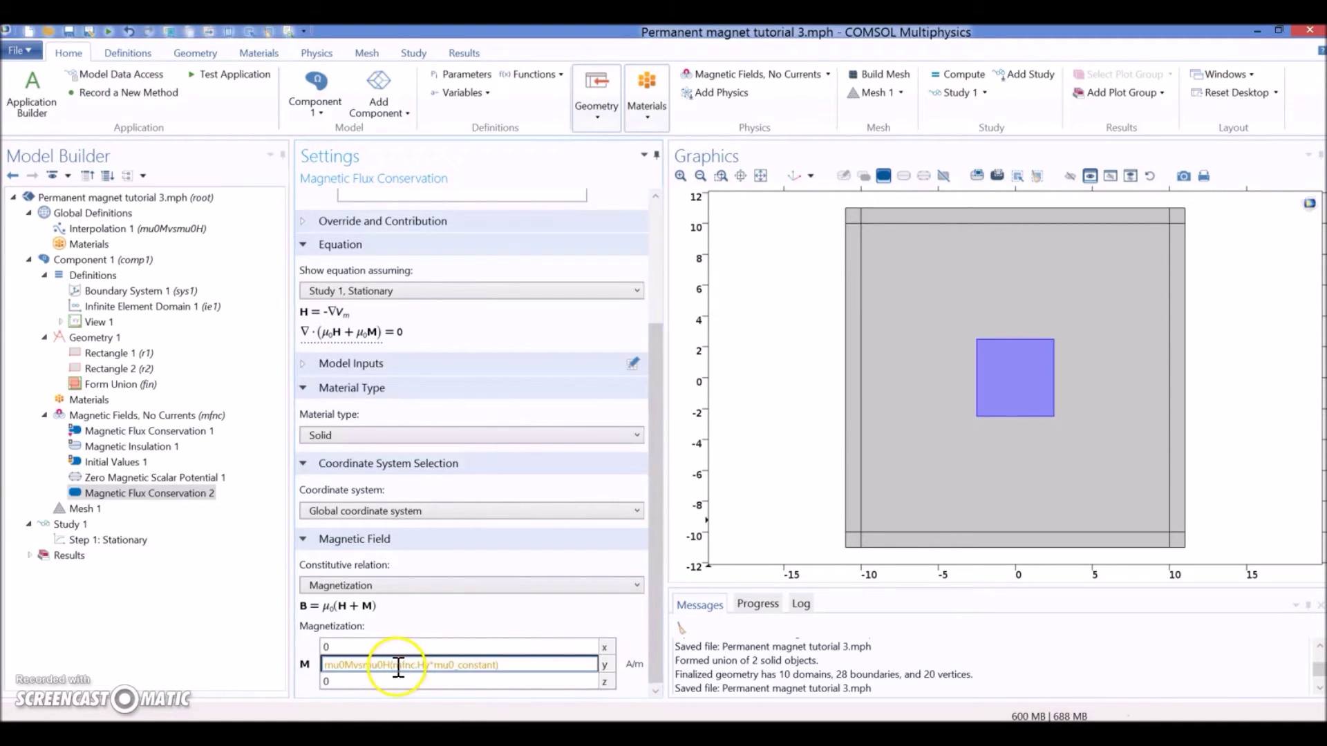
pyautogui.moveTo(399, 668); pyautogui.dragTo(496, 668)
pyautogui.hotkey('ctrl', 'c')
pyautogui.click(498, 672)
pyautogui.hotkey('ctrl', 'v')
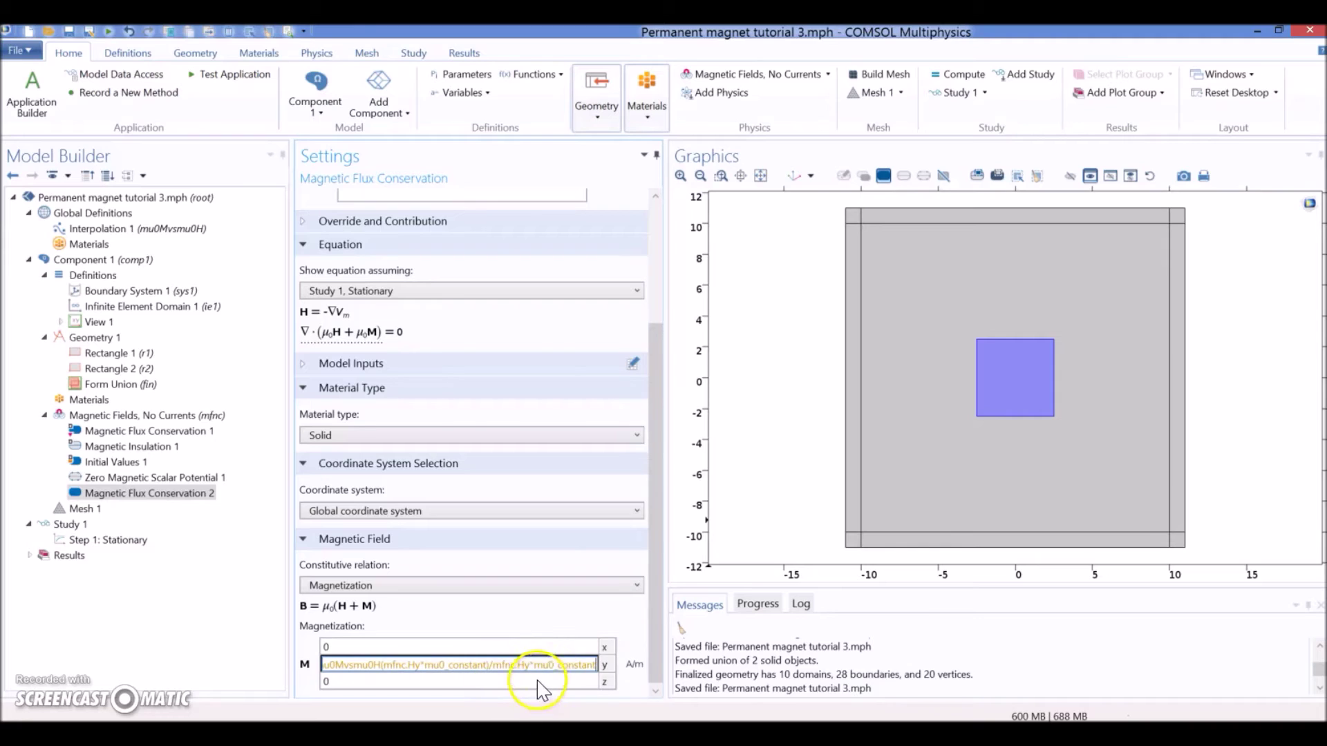
pyautogui.moveTo(493, 667); pyautogui.dragTo(534, 671)
pyautogui.press('BackSpace')
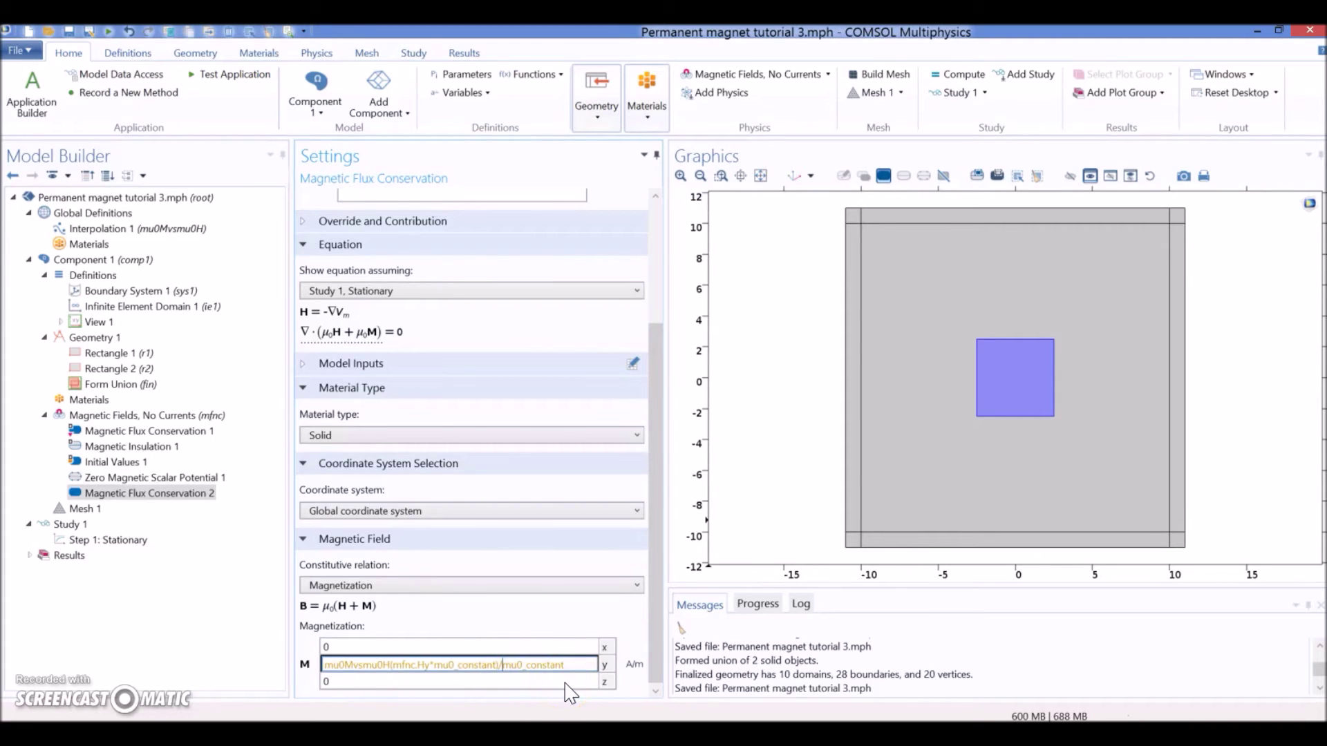
pyautogui.click(515, 682)
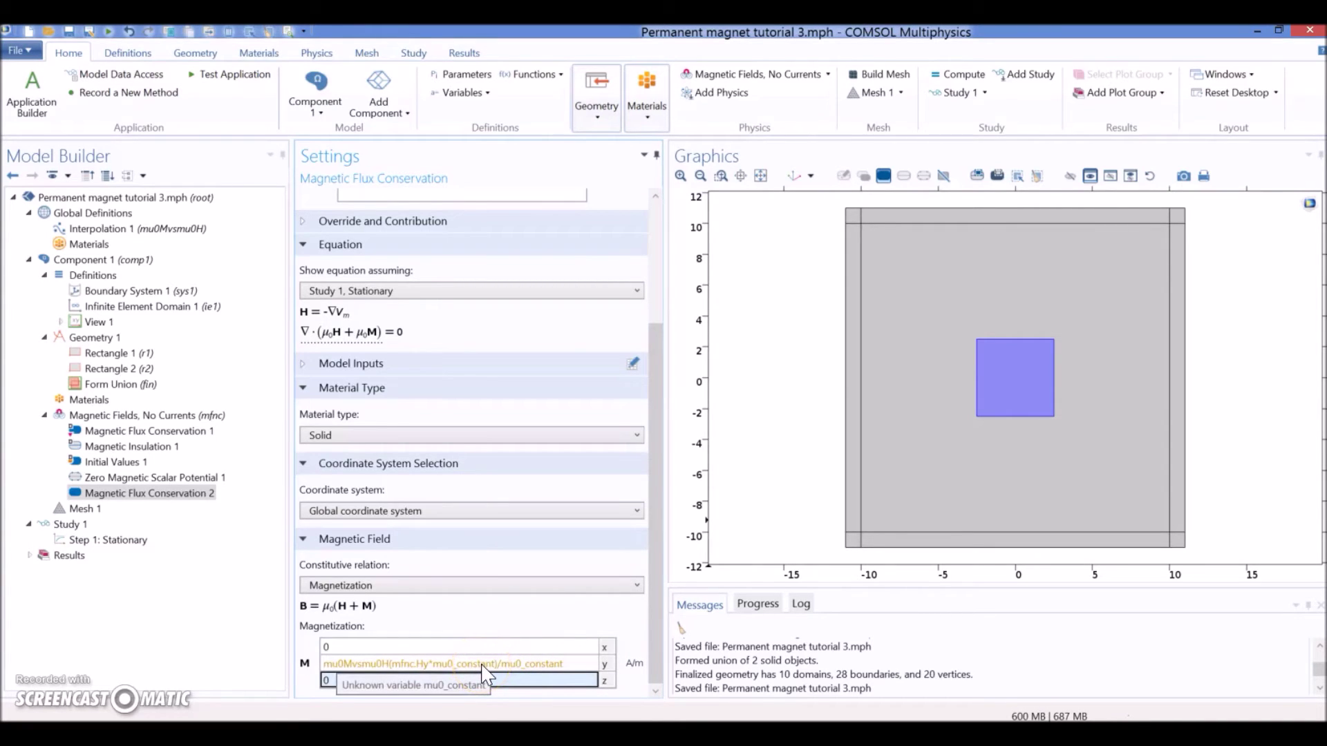
pyautogui.click(305, 715)
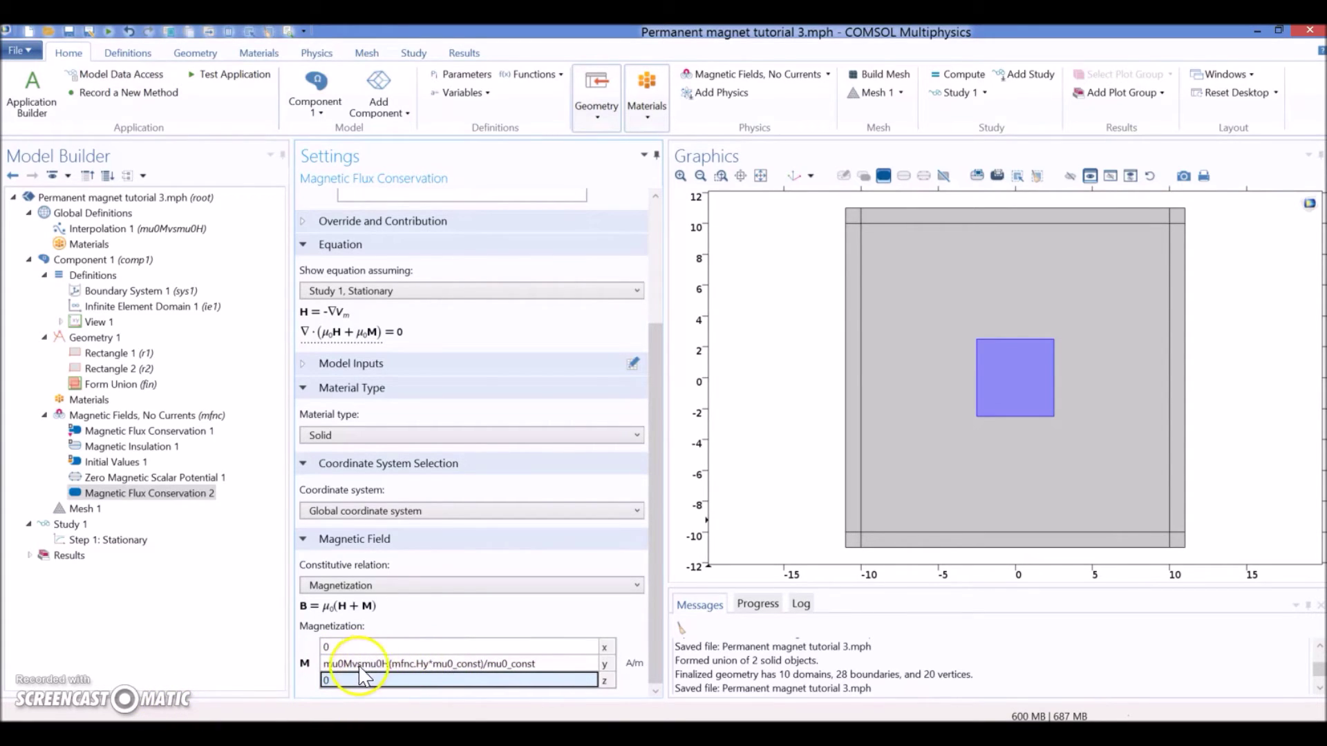
pyautogui.click(331, 667)
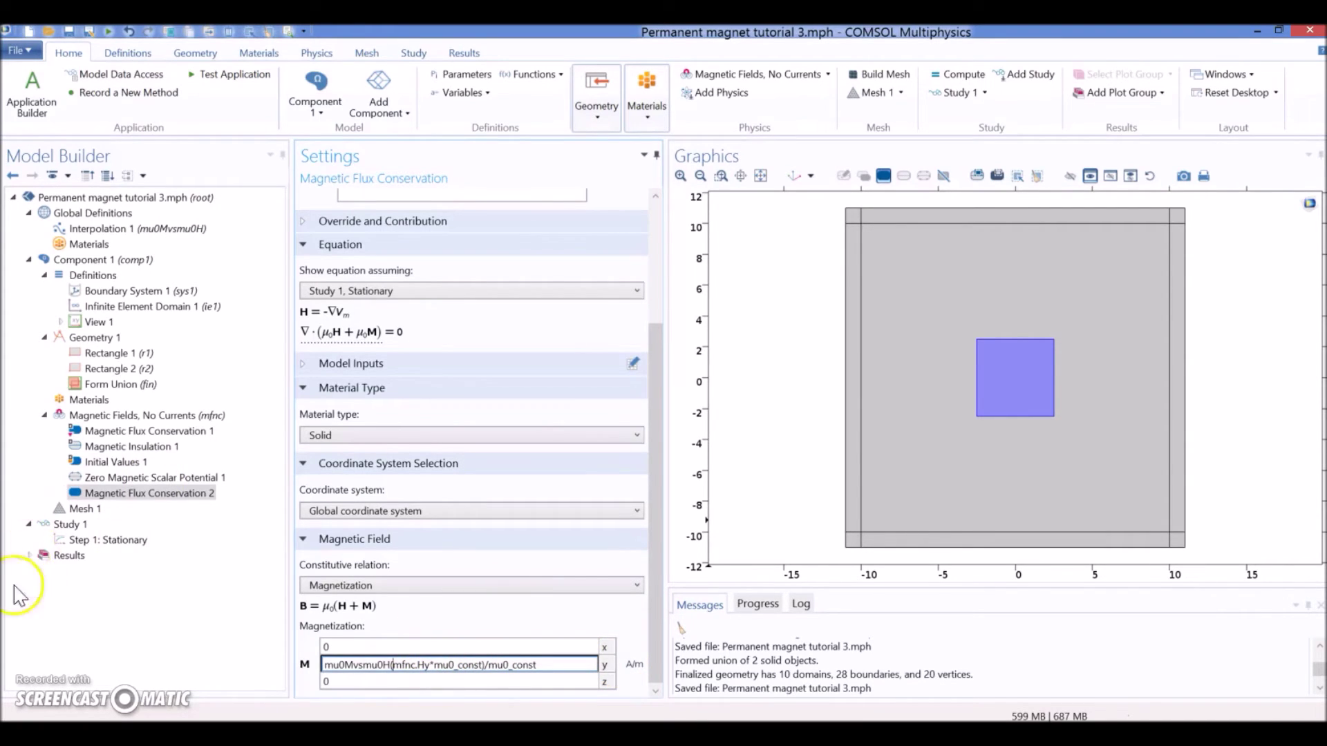
# Show the Mesh 1 settings: physics-controlled sequence with Normal element size
pyautogui.click(81, 510)
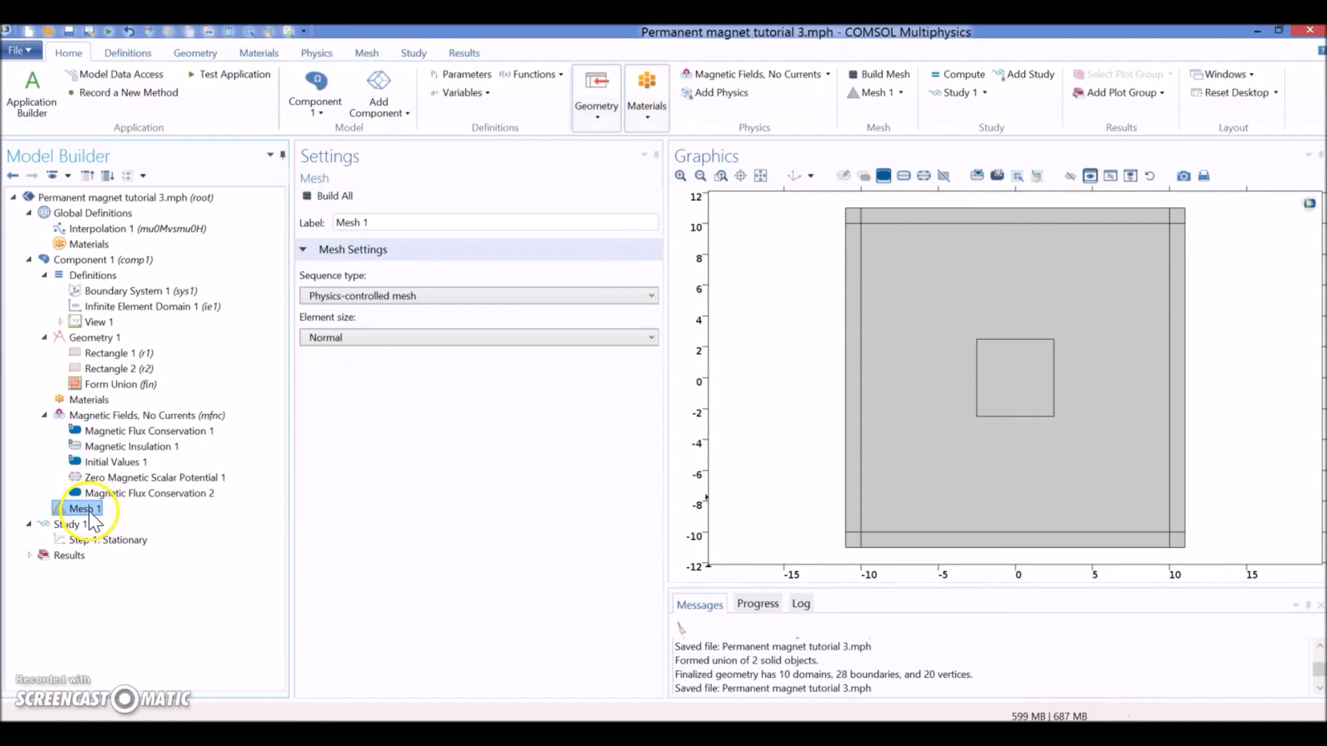
# Add a Free Triangular 1 mesh restricted to selected domains
pyautogui.rightClick(90, 511)
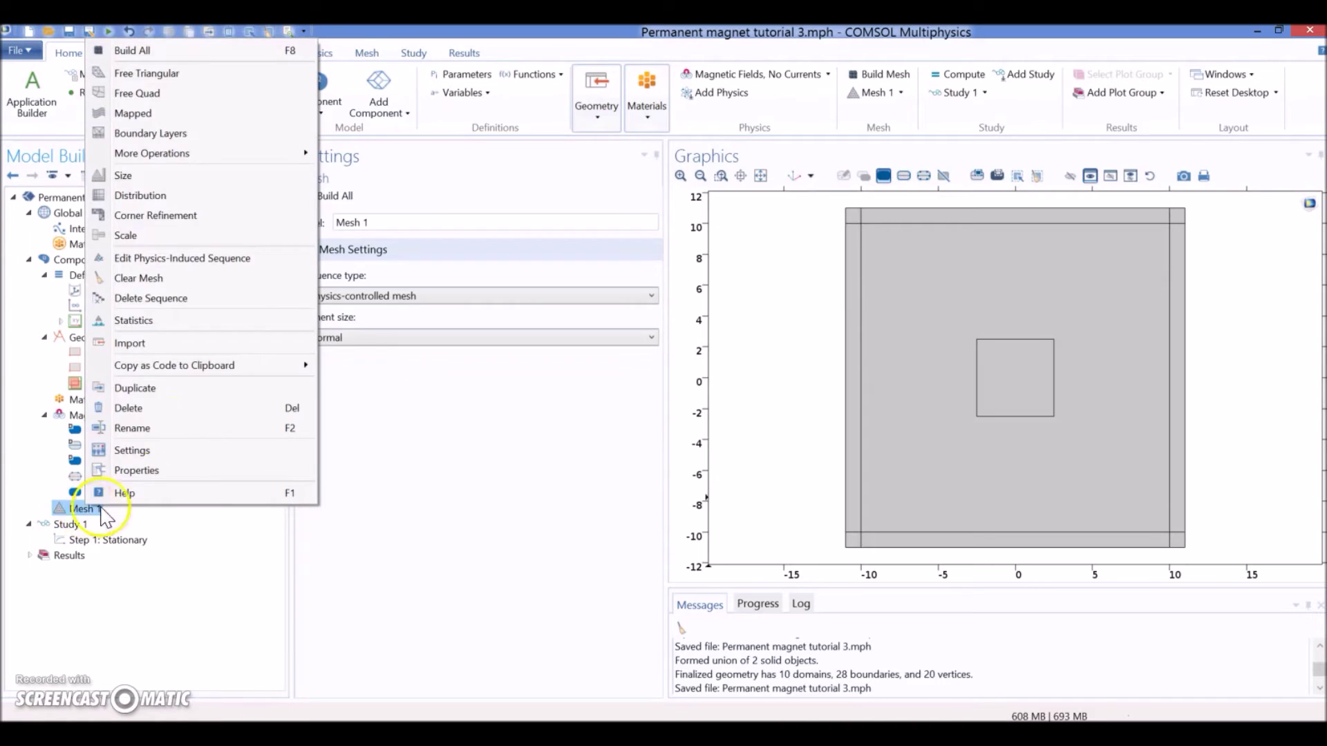
pyautogui.click(148, 73)
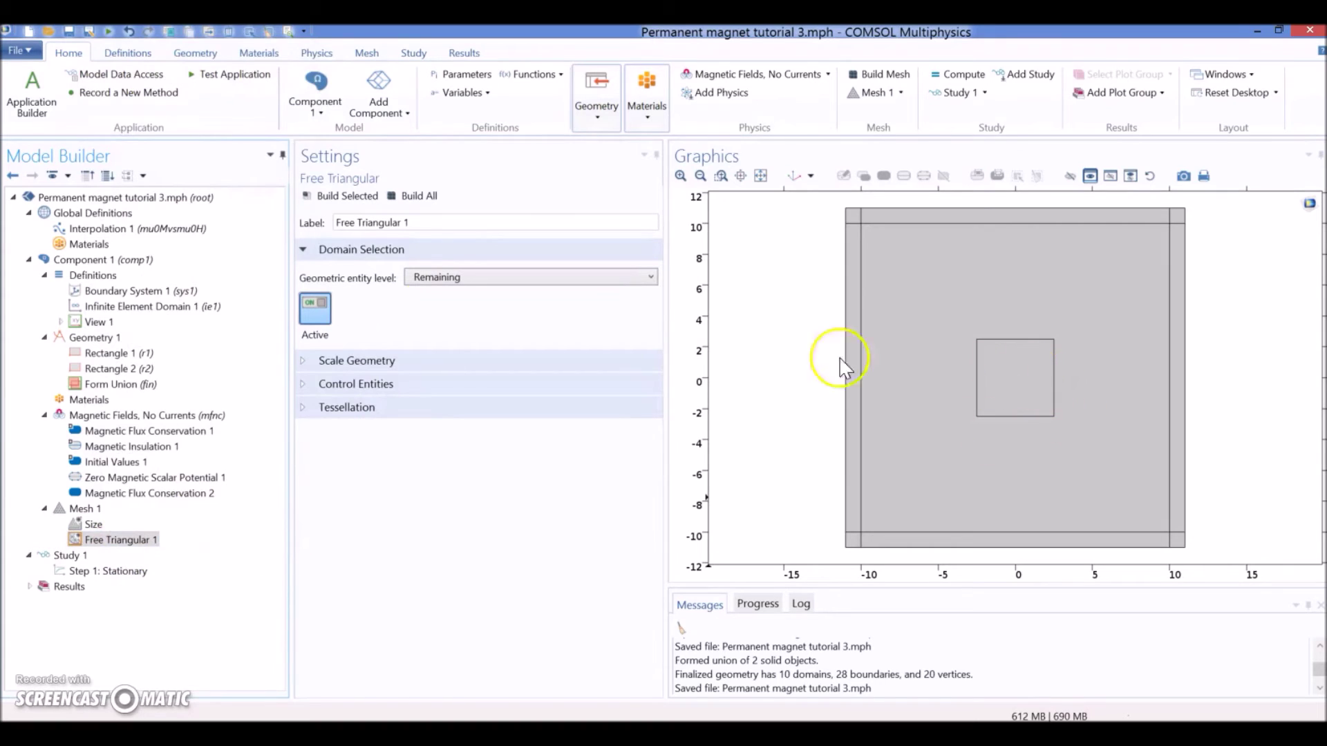
pyautogui.click(462, 278)
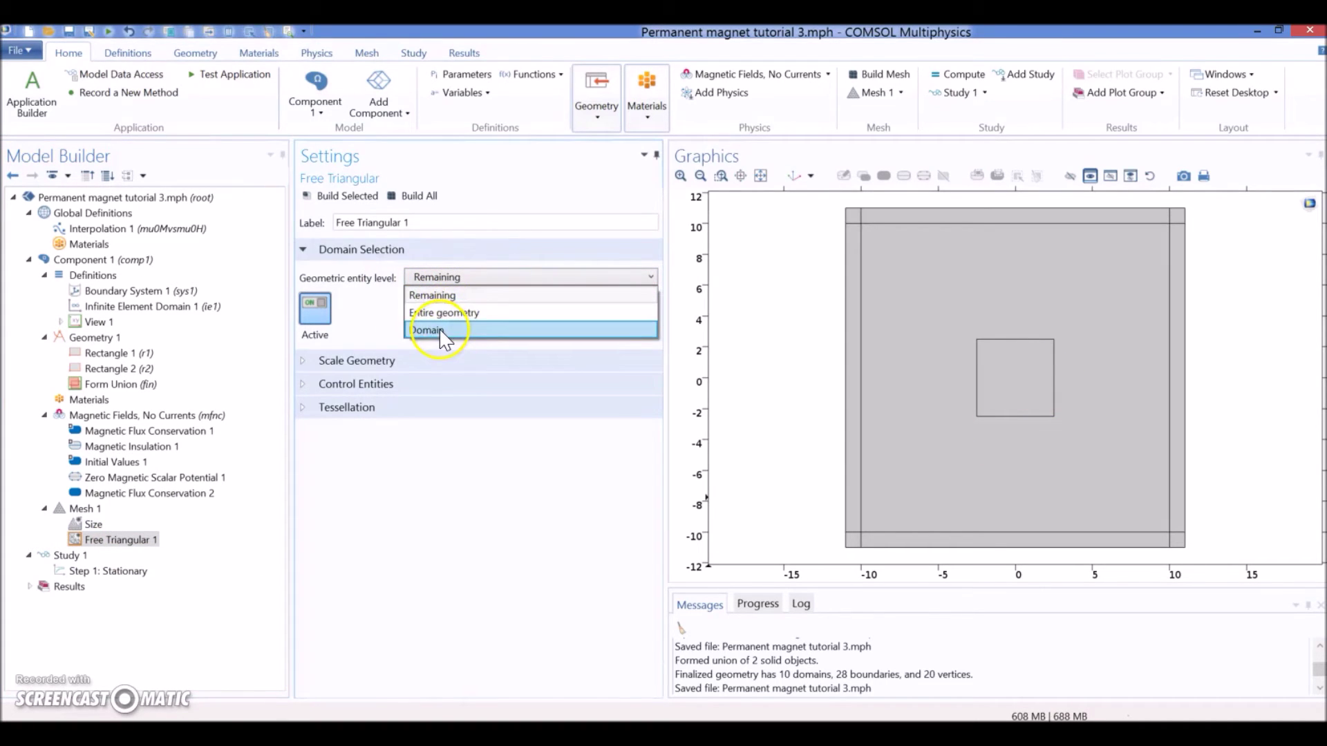
pyautogui.click(441, 330)
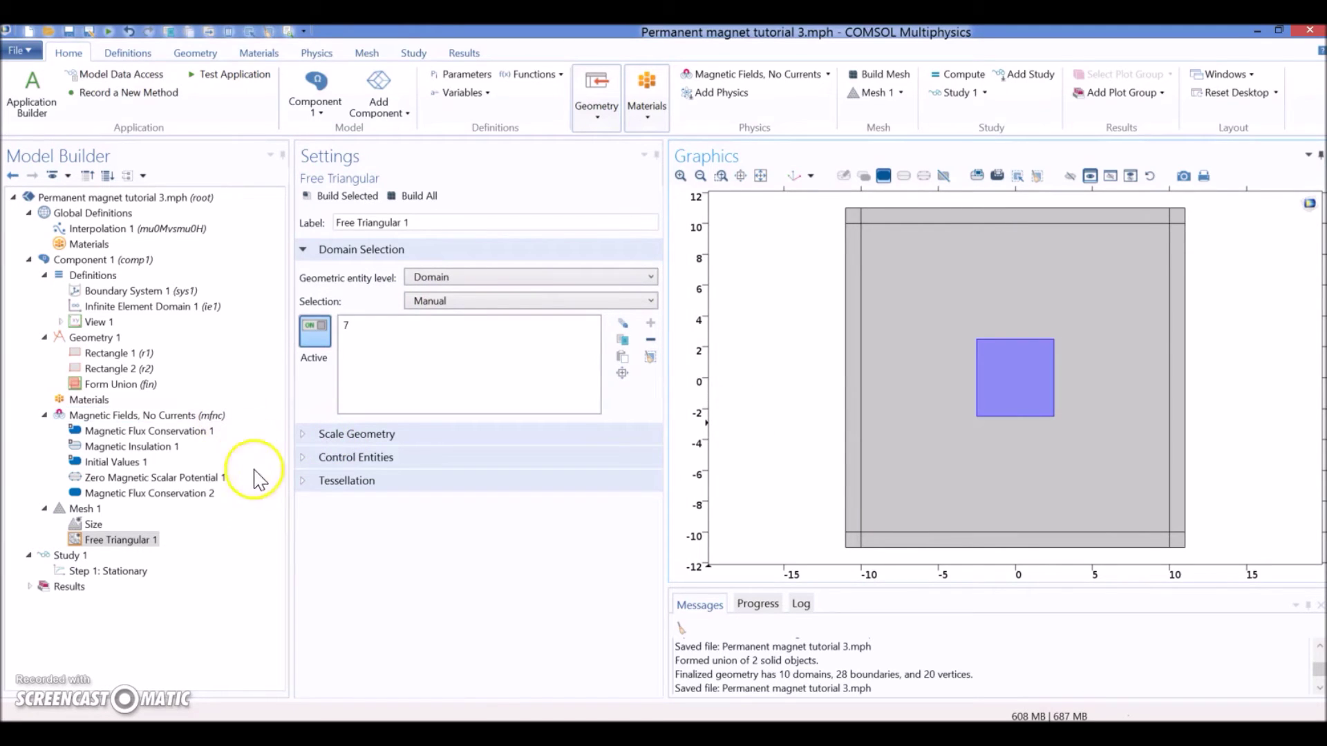
pyautogui.rightClick(113, 546)
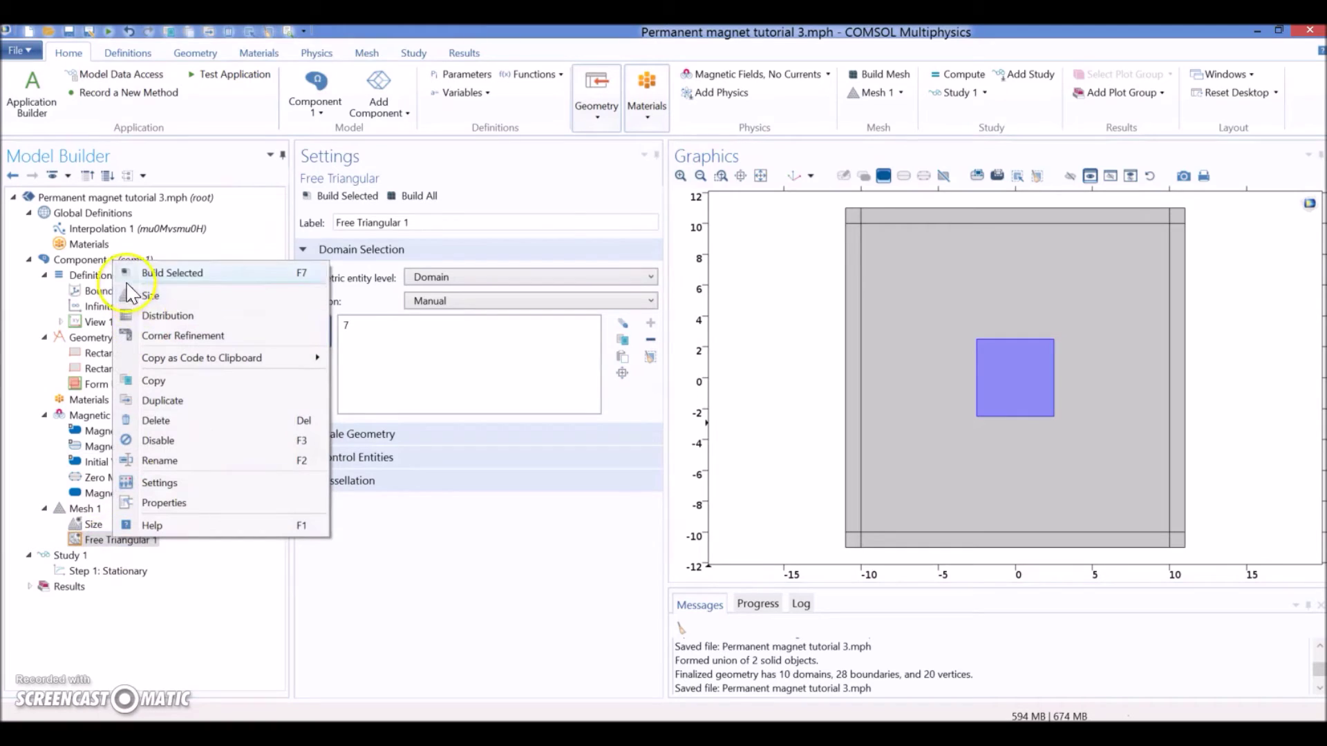
pyautogui.press('Escape')
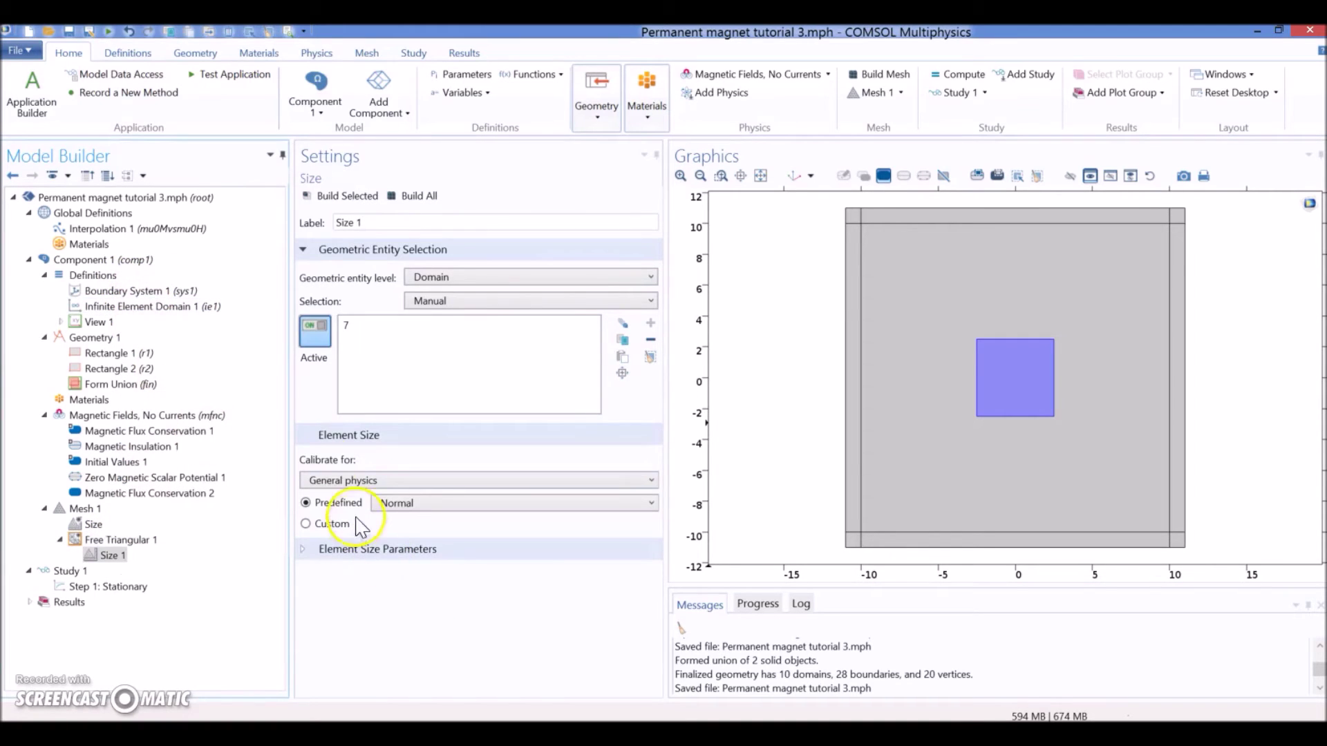
# Calibrate the magnet size for Fluid dynamics at Extra fine and build 808 elements
pyautogui.click(379, 482)
pyautogui.click(365, 518)
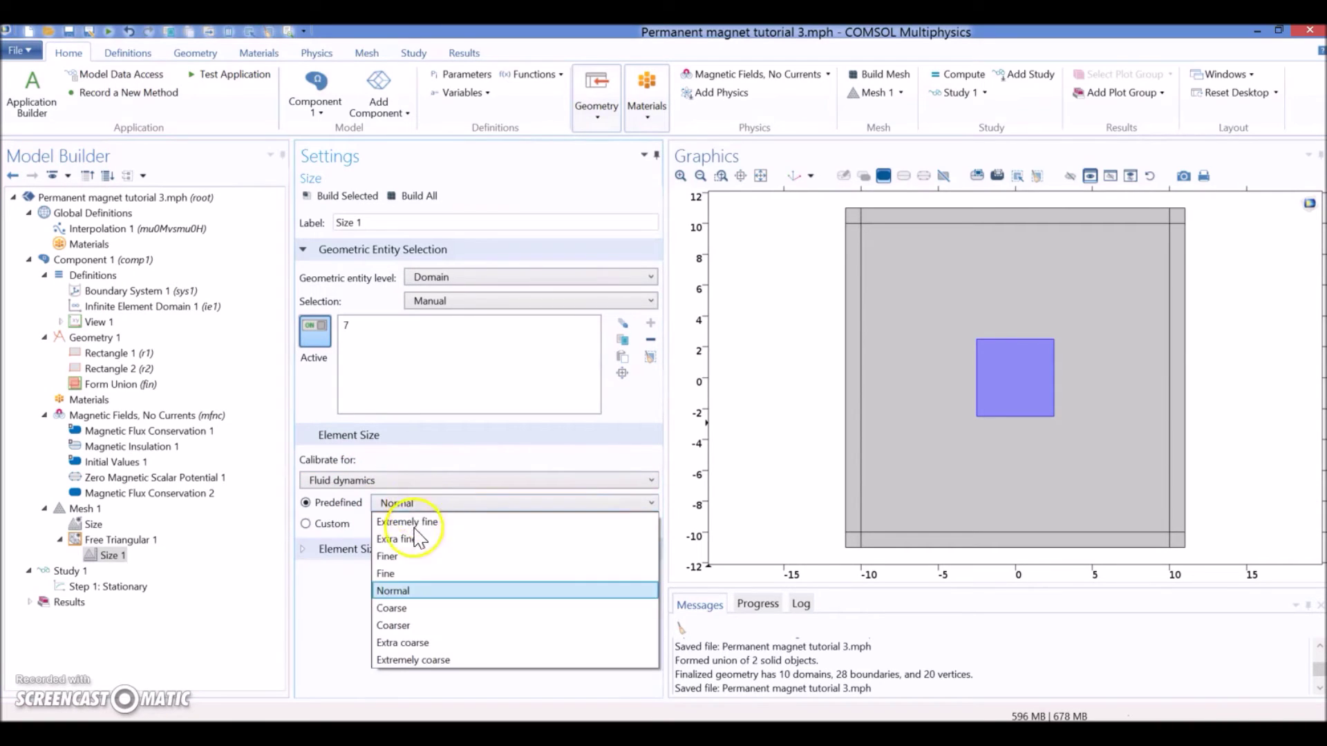
pyautogui.click(406, 572)
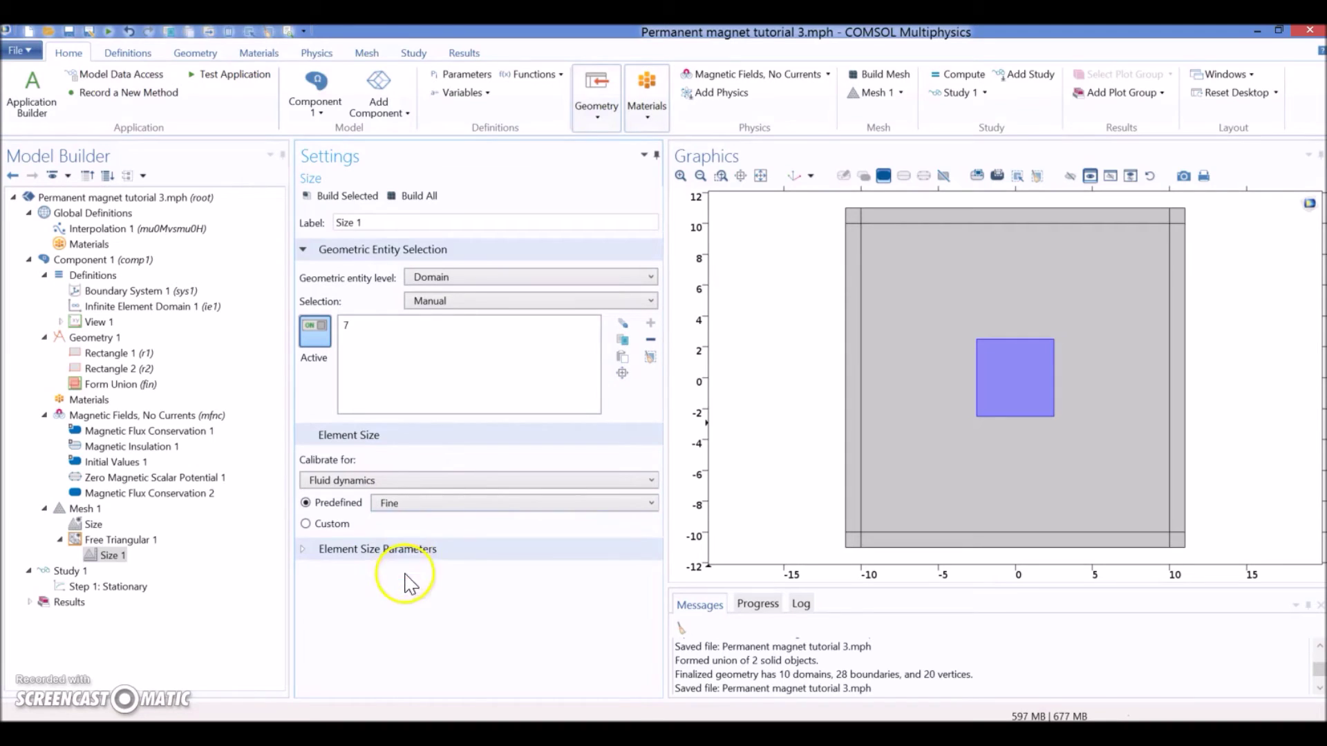
pyautogui.click(357, 201)
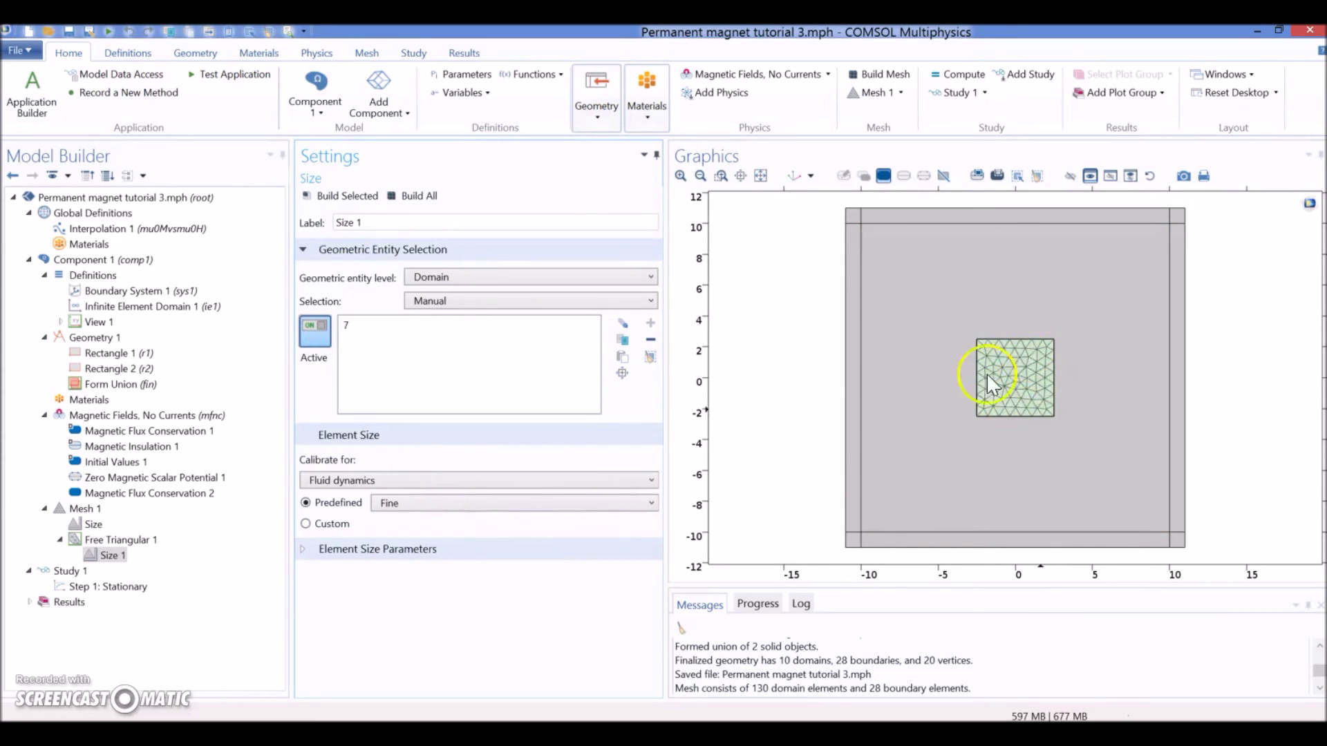
pyautogui.click(423, 503)
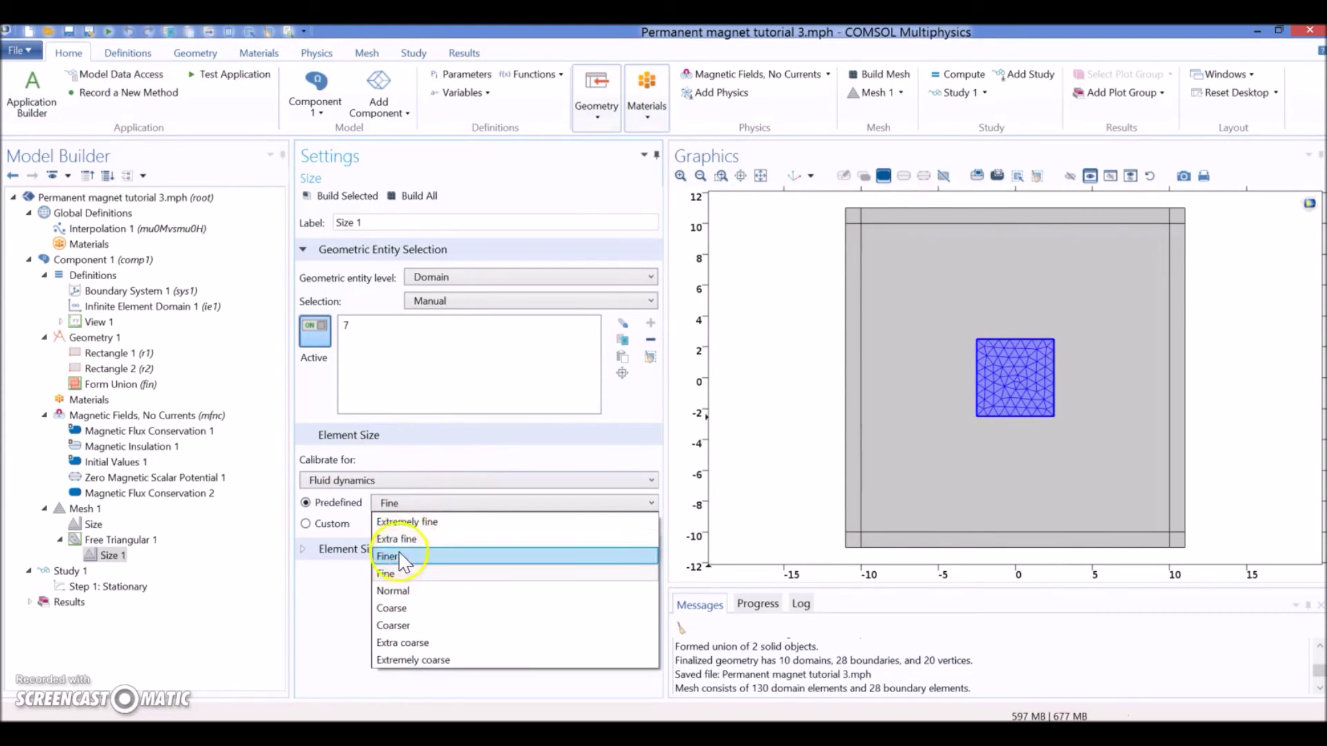
pyautogui.click(414, 541)
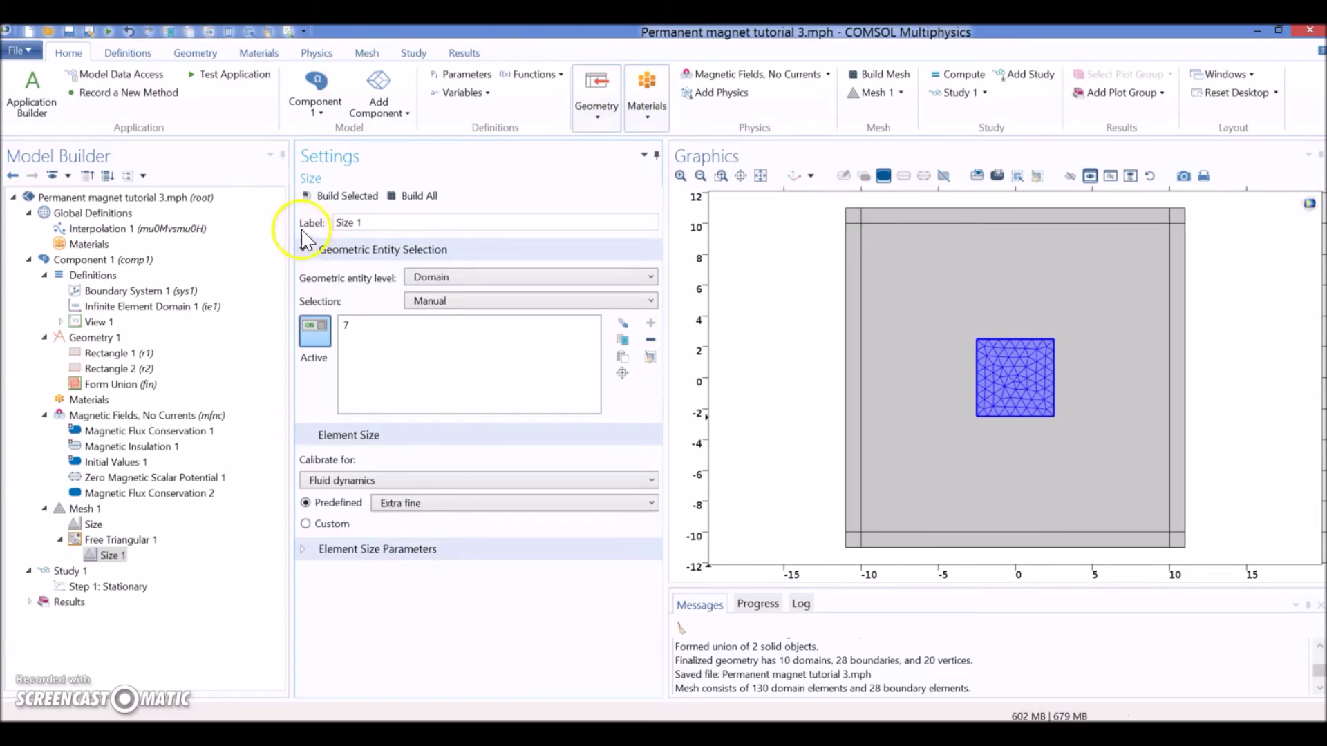
pyautogui.click(335, 195)
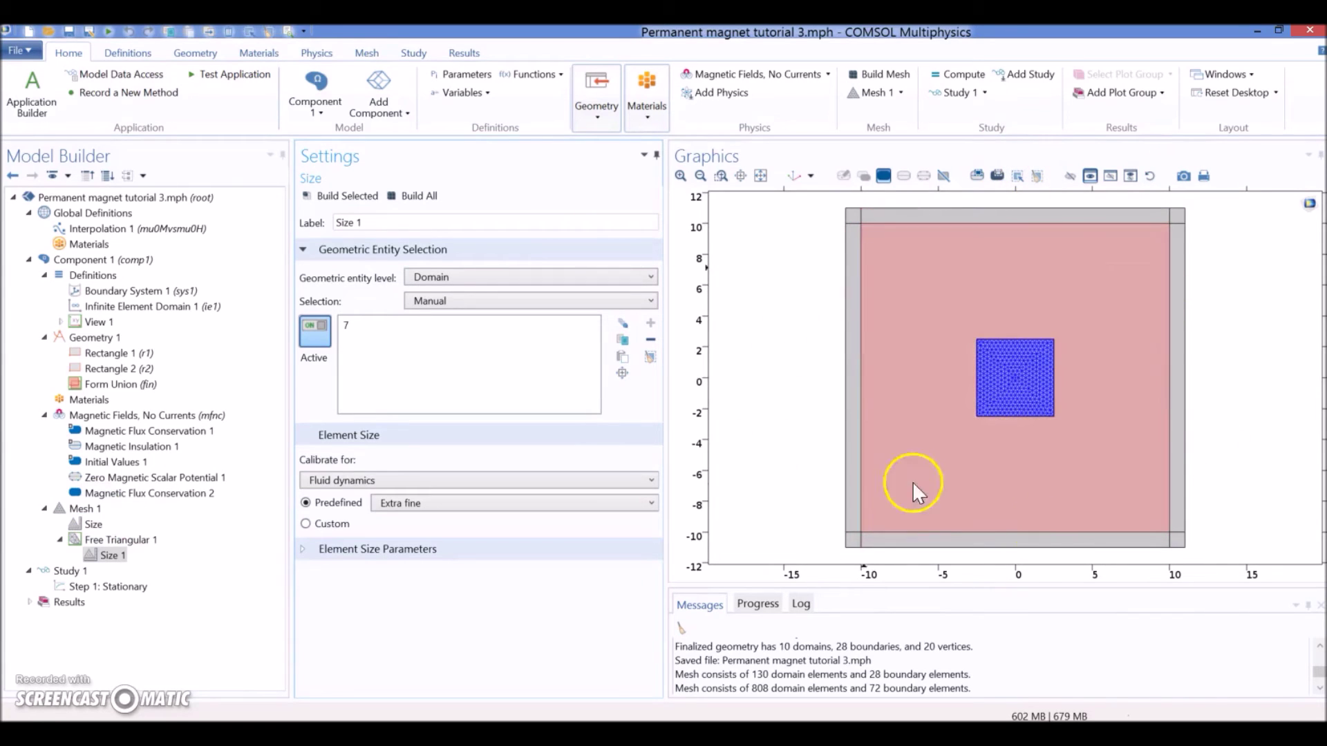
# Add a Free Triangular 2 mesh step with its own Size node
pyautogui.rightClick(77, 510)
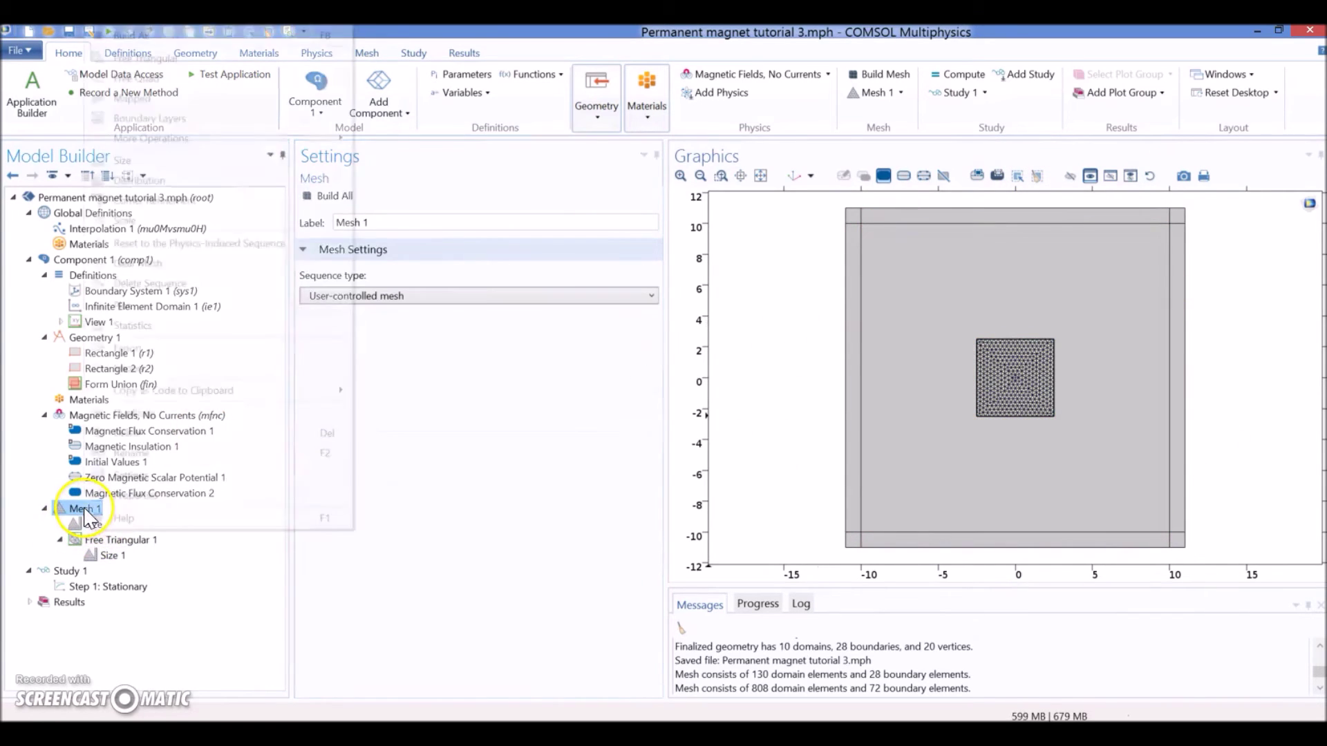
pyautogui.click(142, 58)
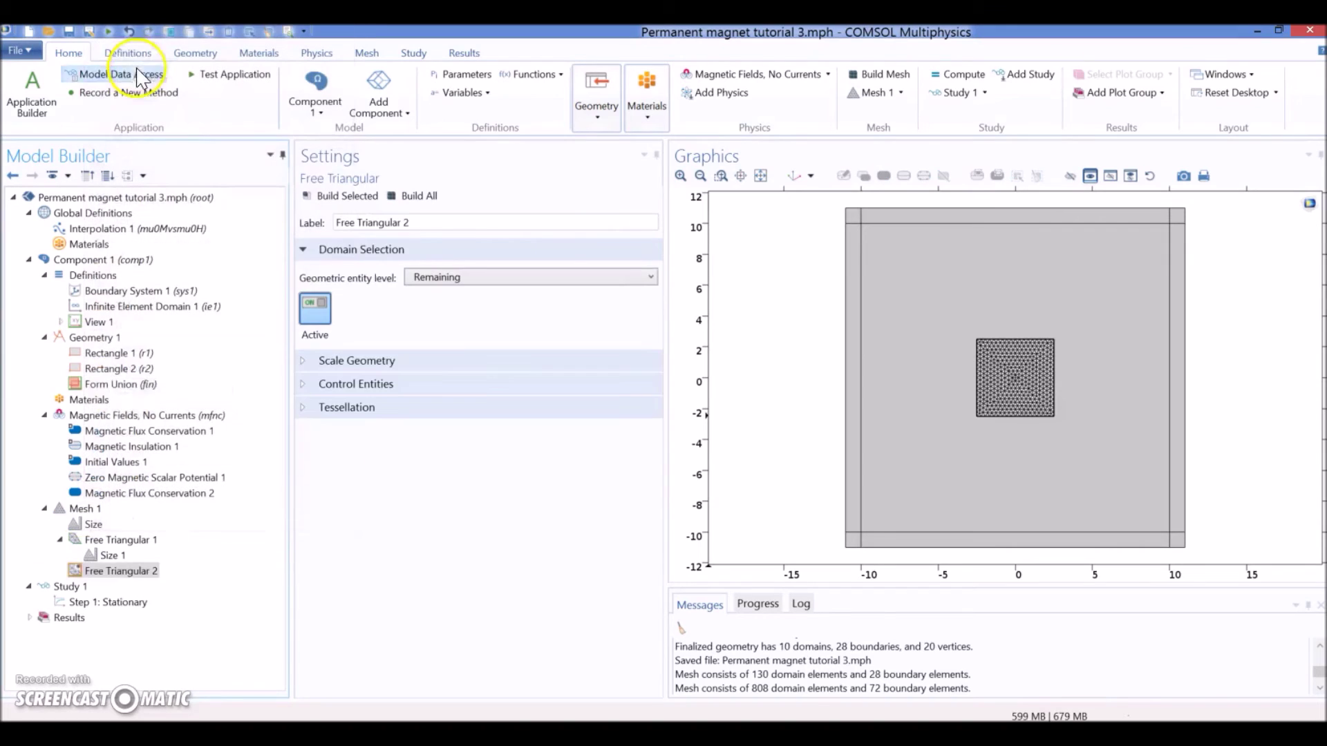
pyautogui.rightClick(86, 511)
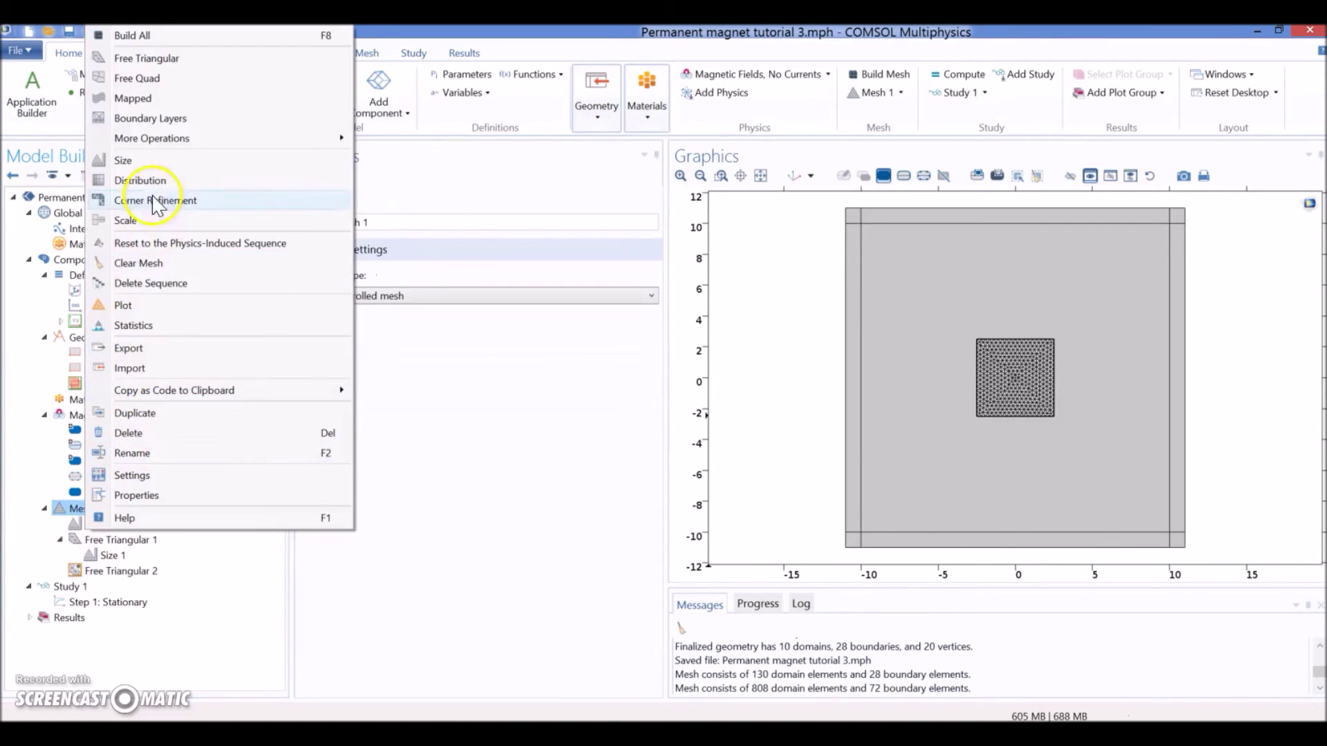
pyautogui.click(114, 573)
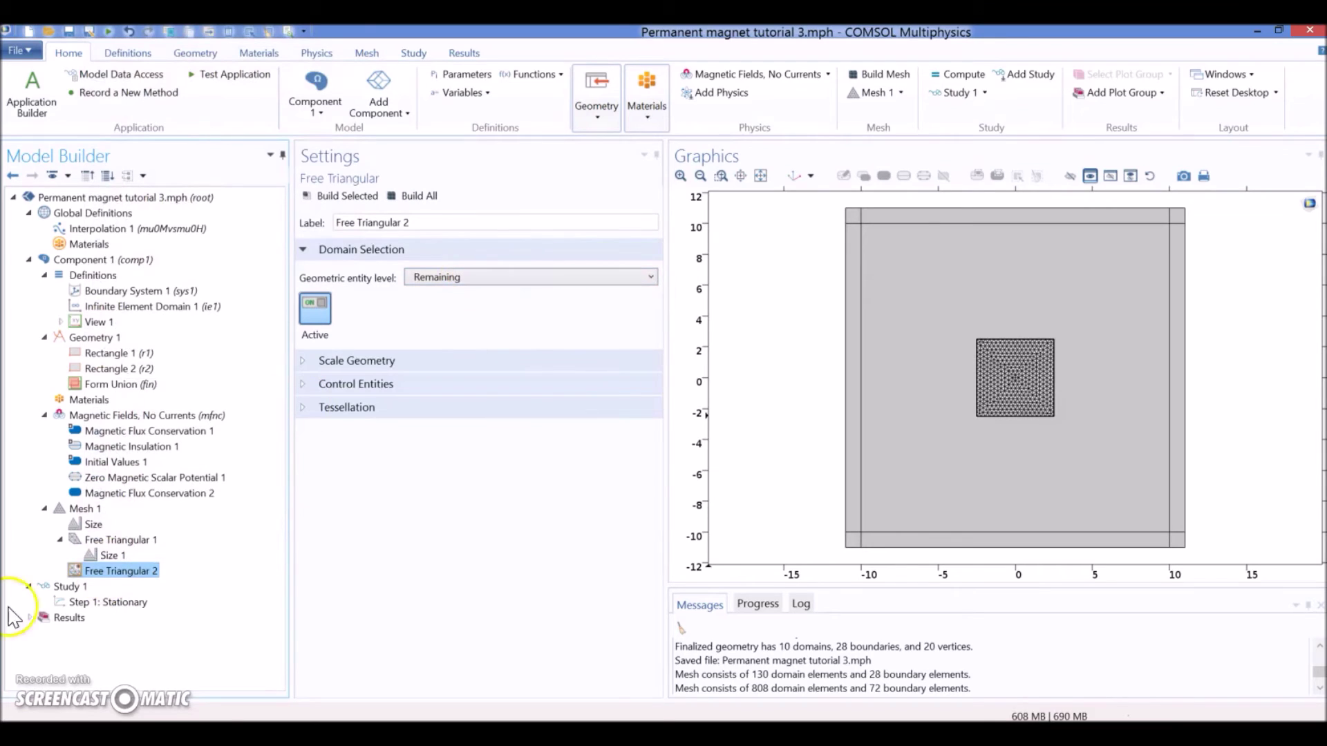
pyautogui.rightClick(148, 572)
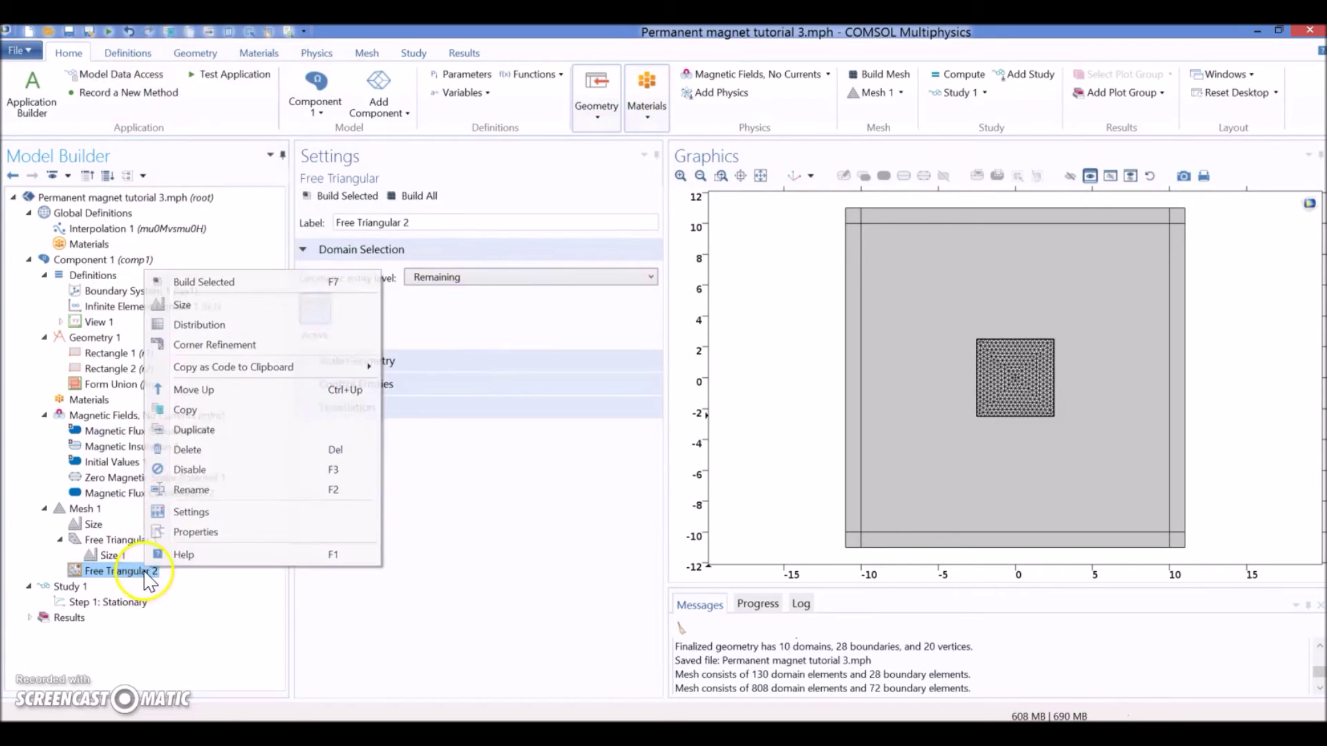
pyautogui.click(183, 305)
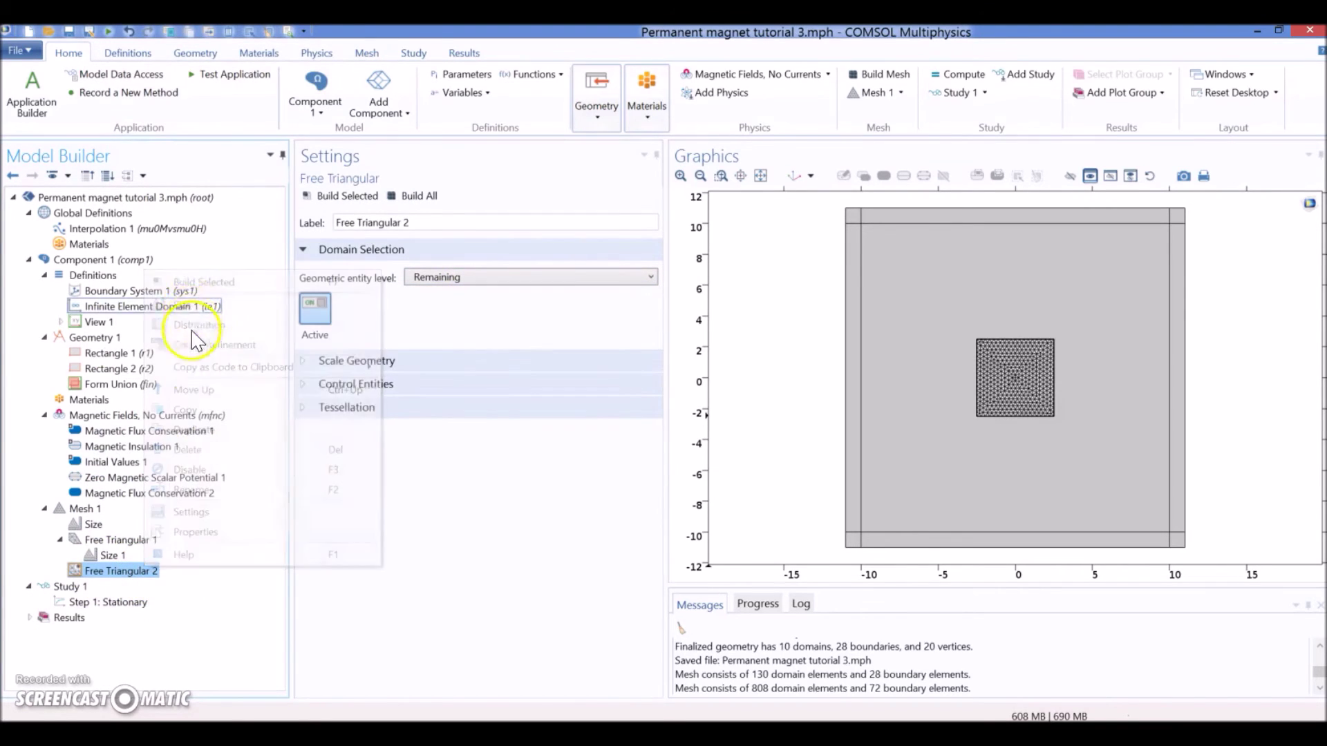
pyautogui.click(116, 573)
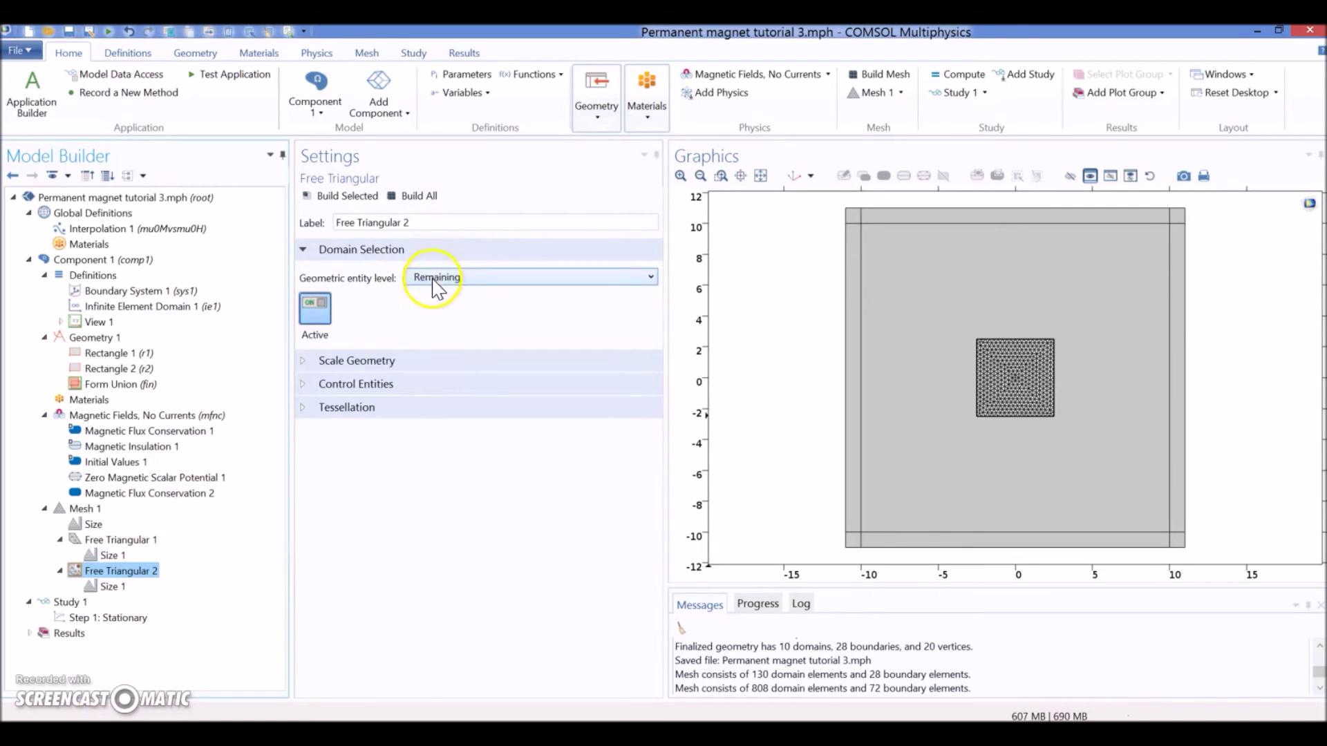
pyautogui.click(109, 587)
# Set its size to General physics, Extremely fine, and build the 26680-element mesh
pyautogui.click(369, 408)
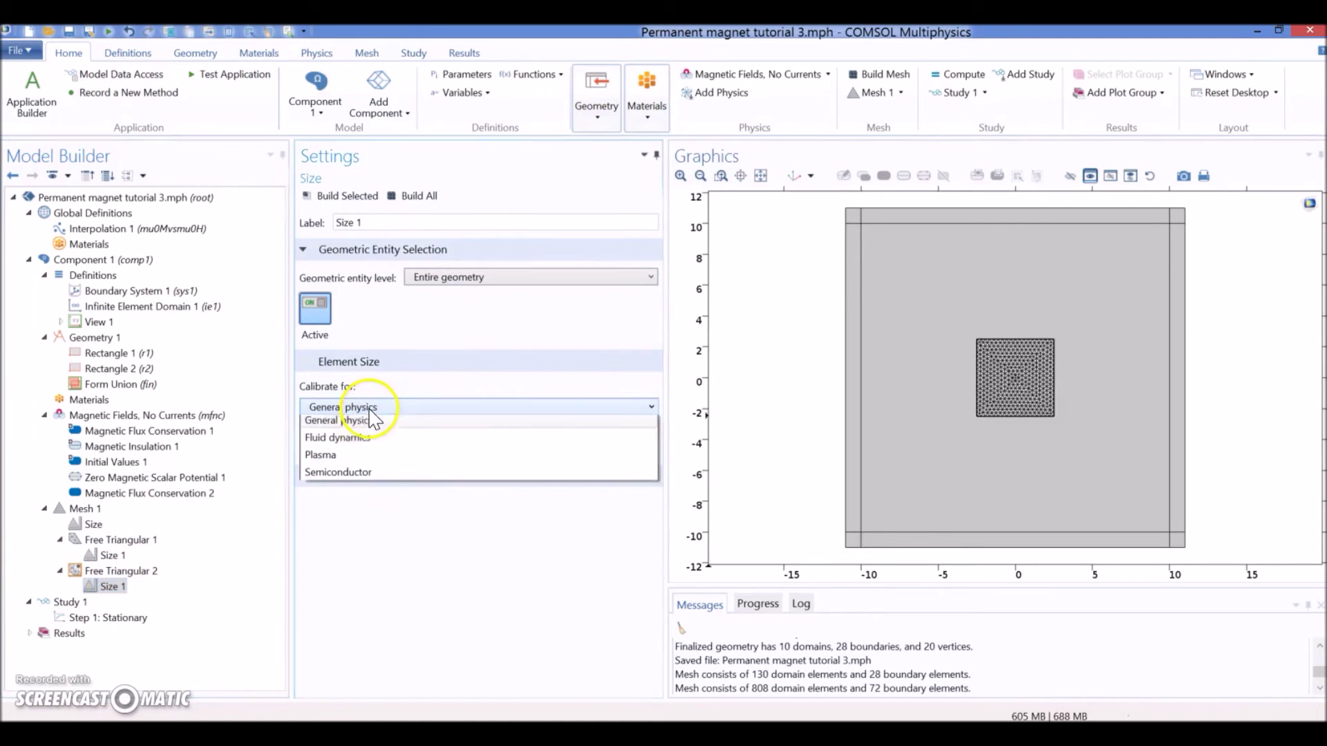
pyautogui.click(345, 420)
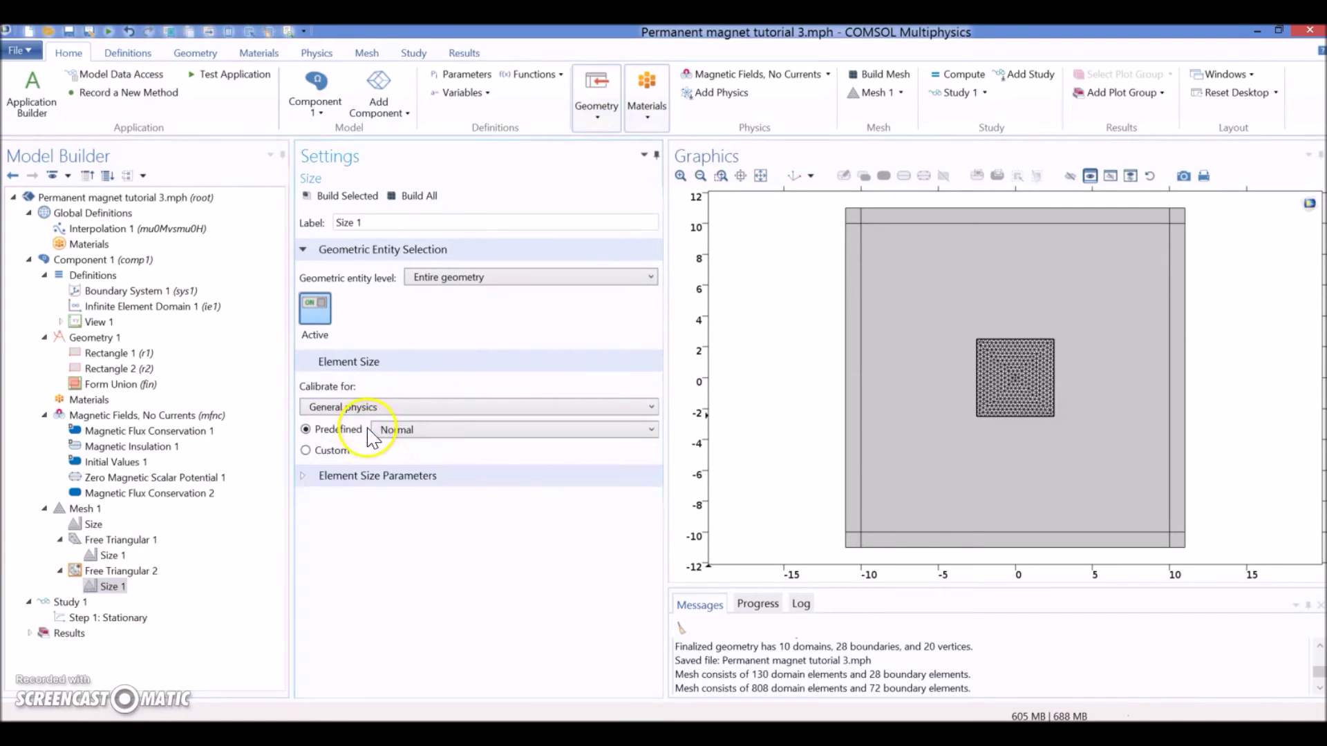
pyautogui.click(432, 434)
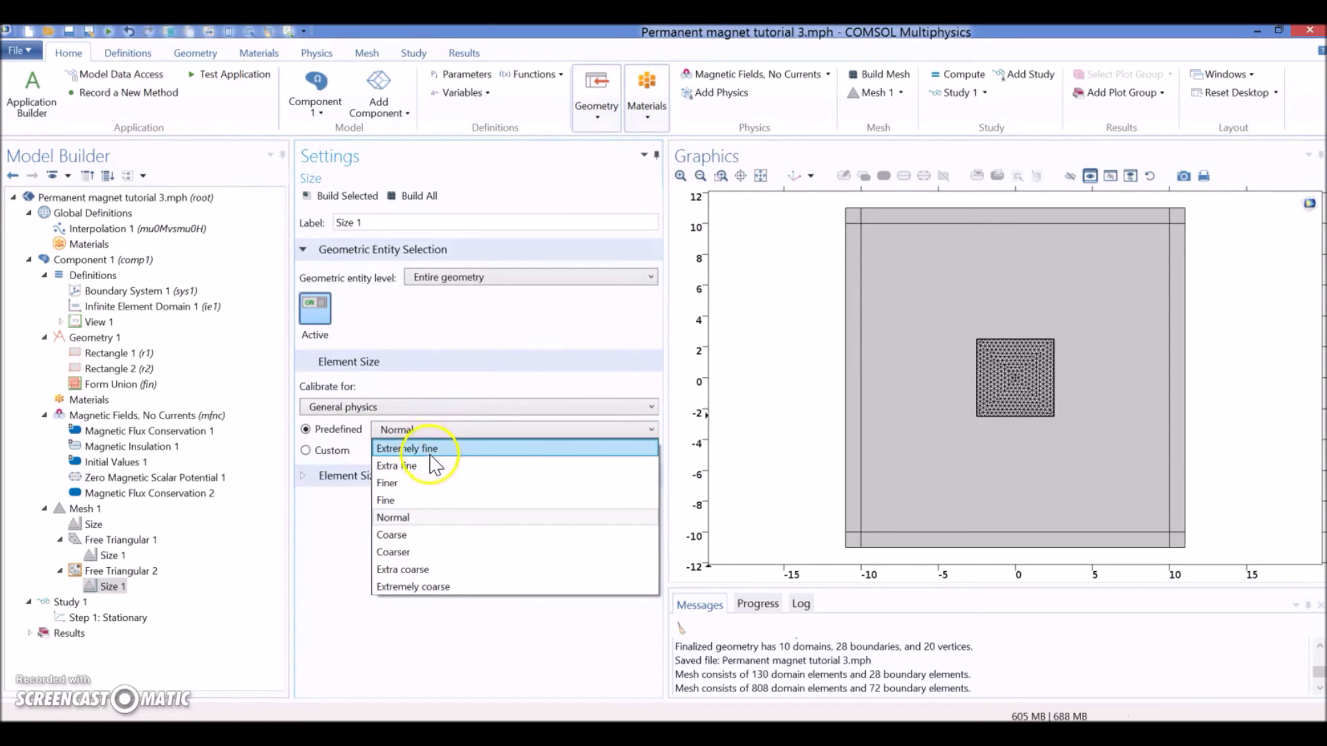
pyautogui.click(431, 450)
pyautogui.click(355, 410)
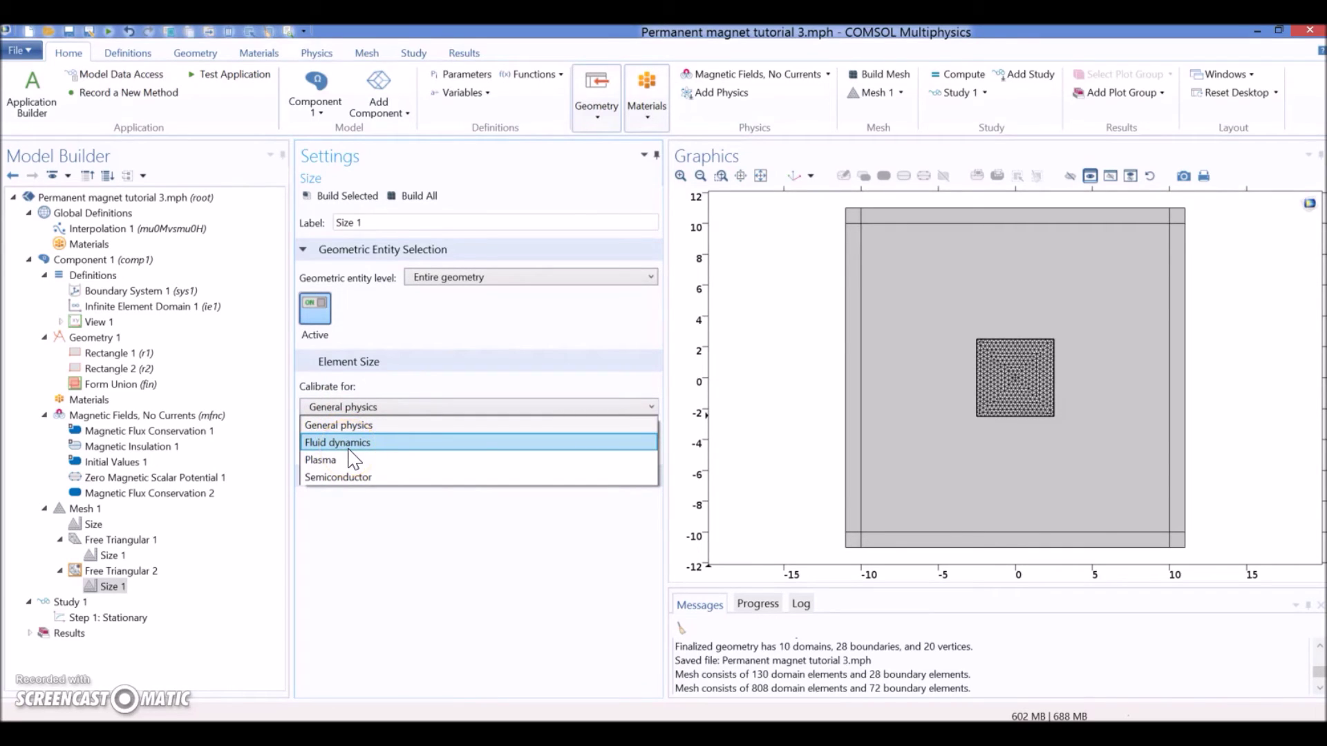
pyautogui.click(351, 425)
pyautogui.click(348, 197)
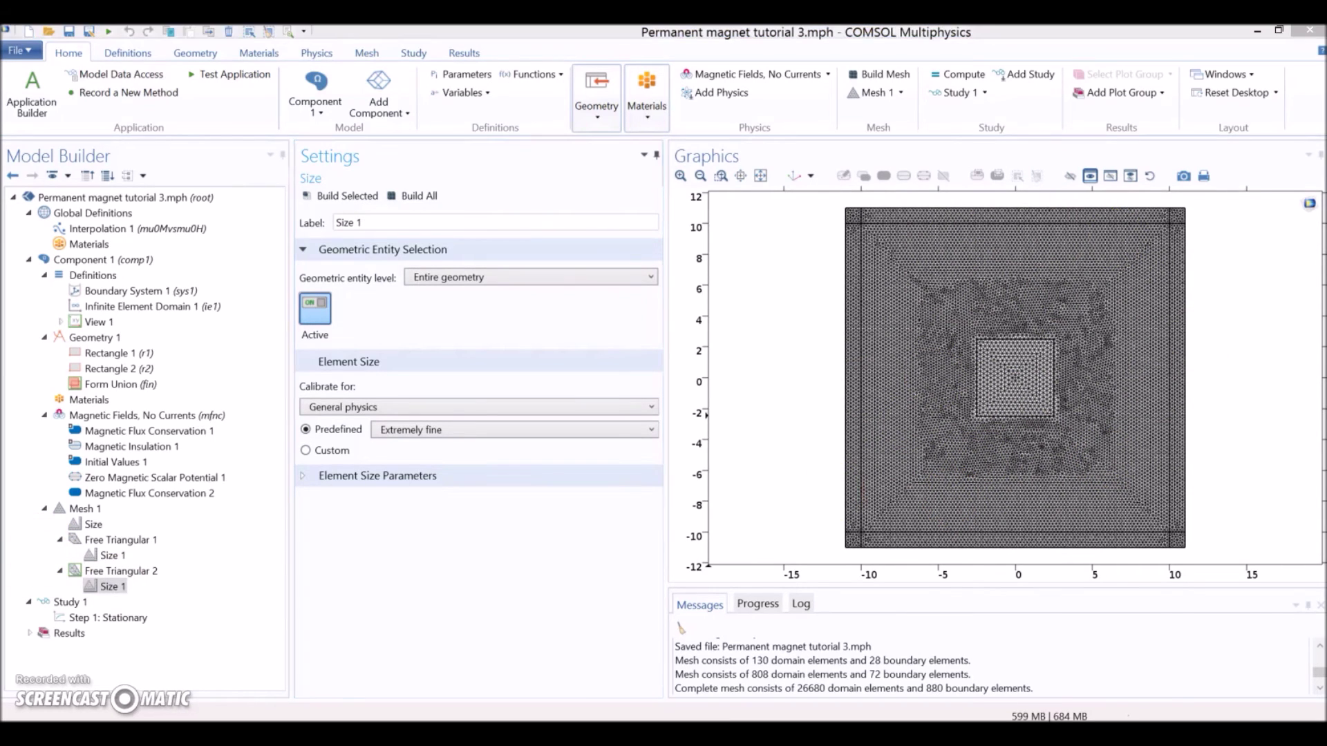
# Review the Stationary step settings and compute Study 1 (53765 degrees of freedom)
pyautogui.click(78, 604)
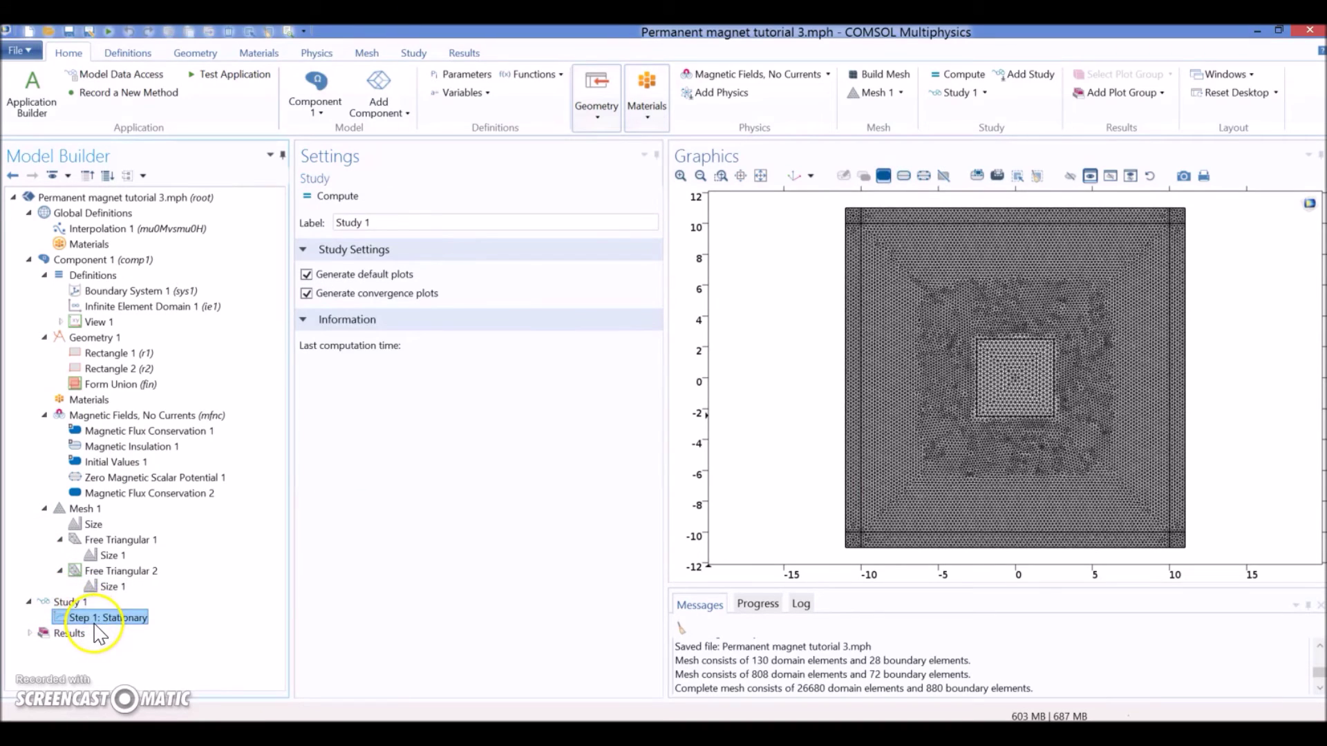
pyautogui.click(96, 620)
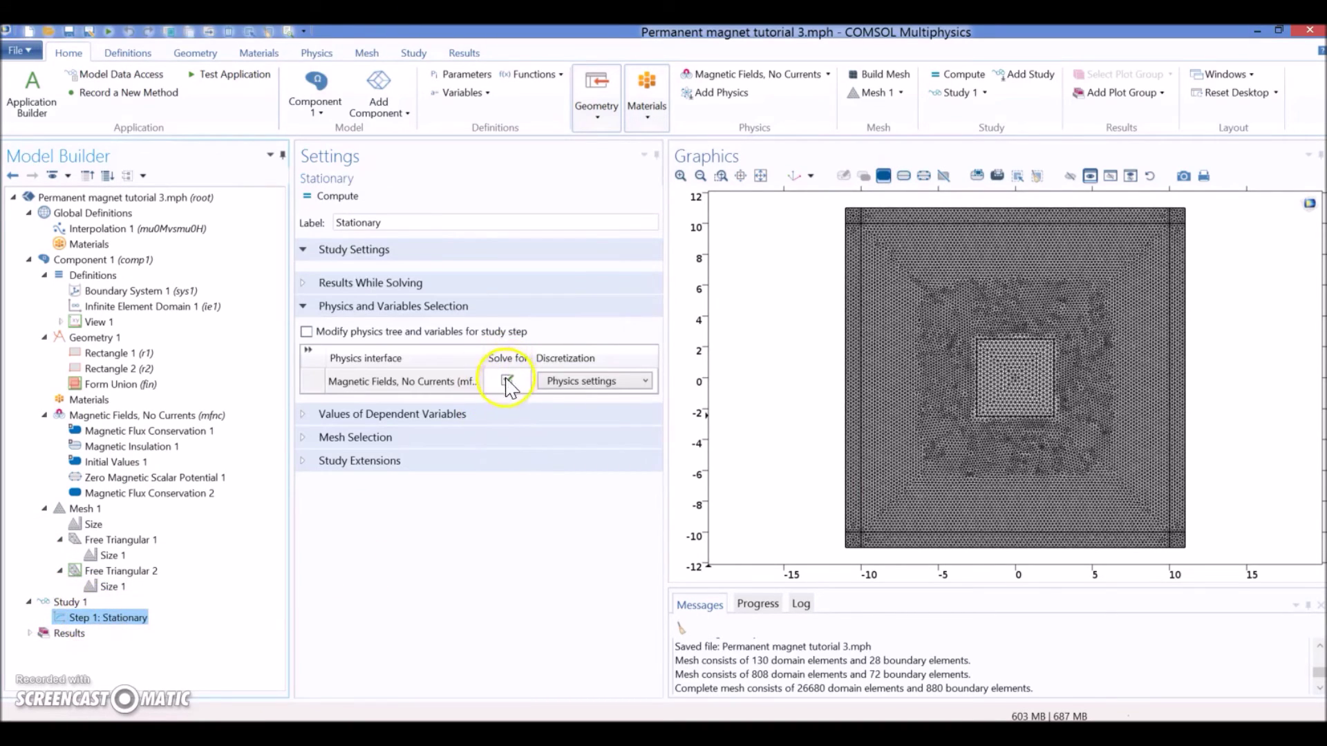
pyautogui.click(68, 604)
pyautogui.rightClick(68, 603)
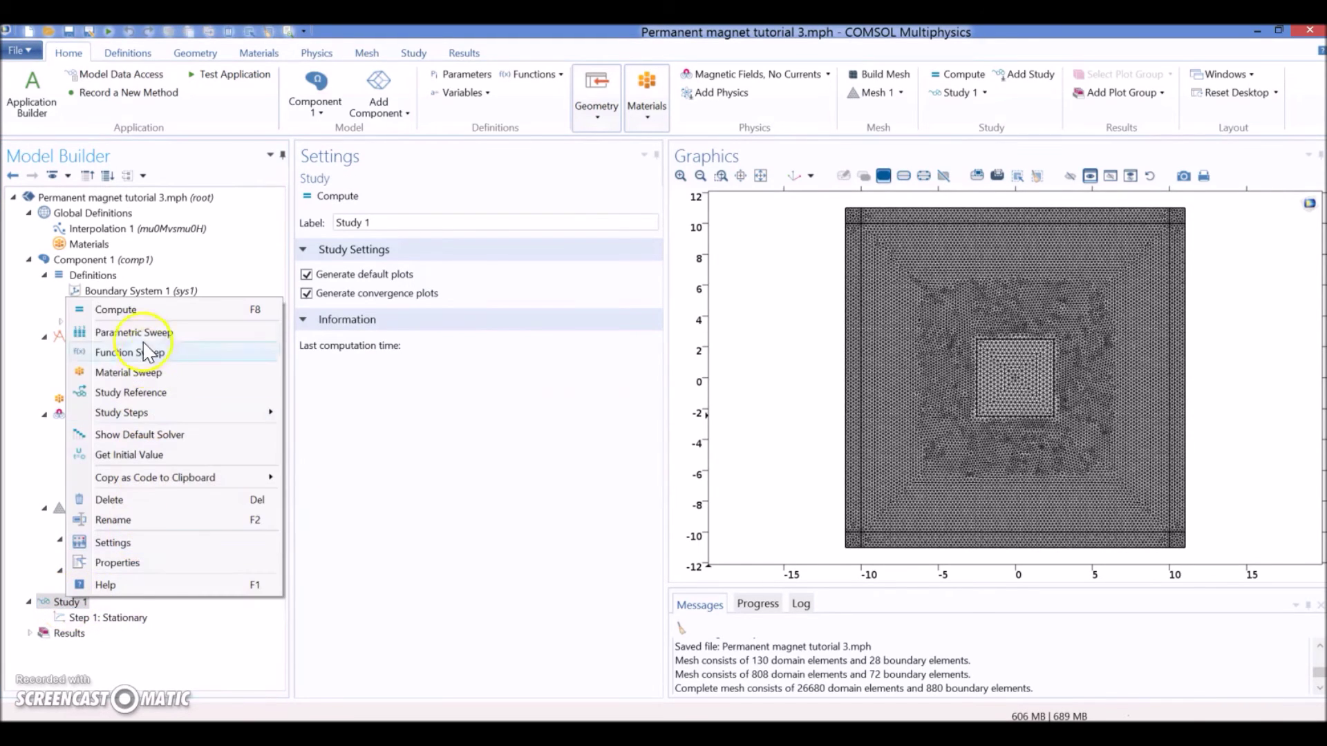
pyautogui.click(128, 313)
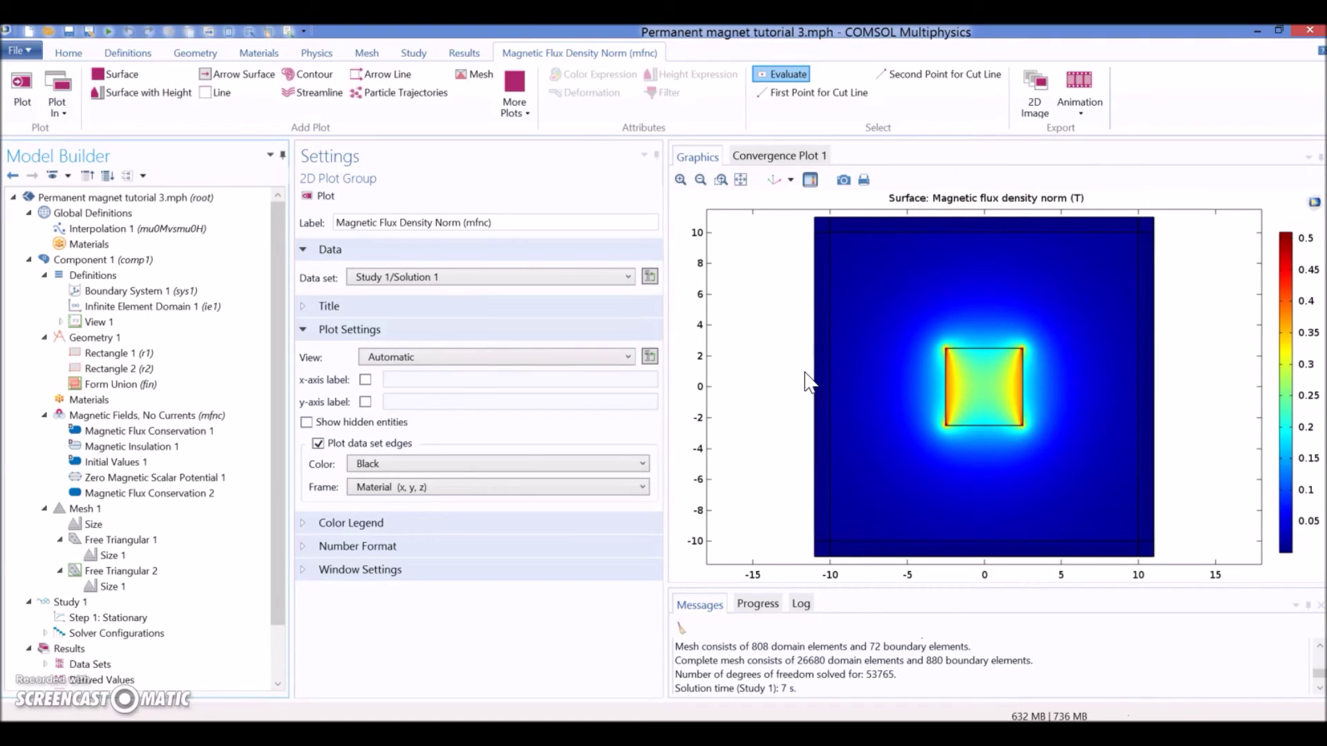
# Expand Results > Data Sets and open the Study 1/Solution 1 data set settings
pyautogui.moveTo(276, 527); pyautogui.dragTo(272, 636)
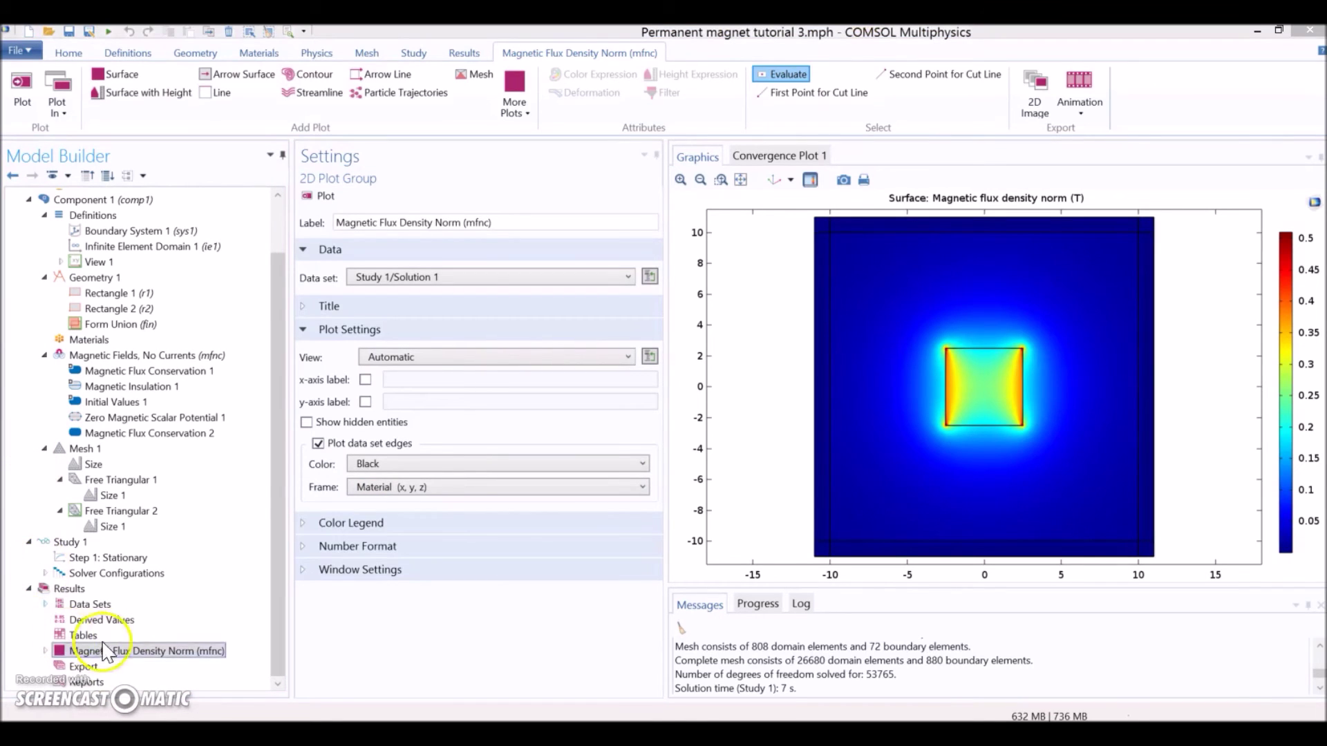
pyautogui.click(46, 606)
pyautogui.click(103, 619)
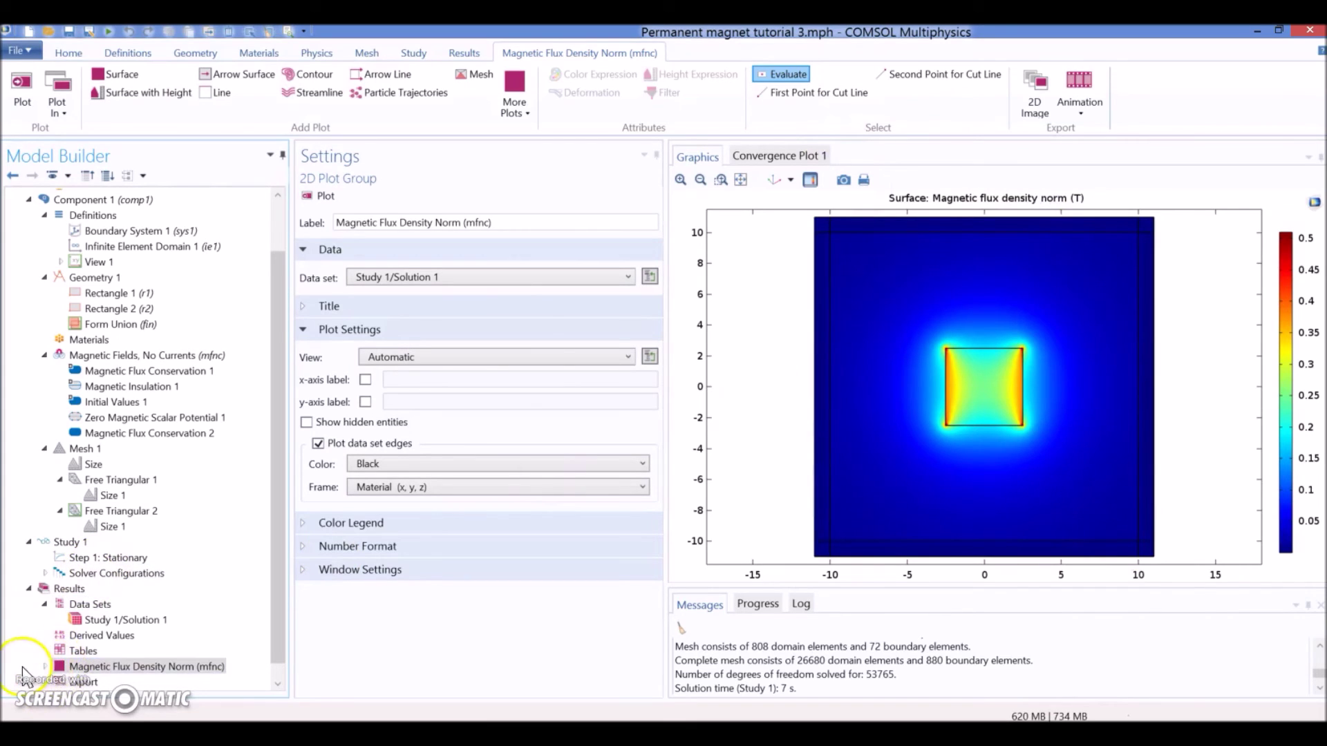
pyautogui.scroll(-1, 275, 636)
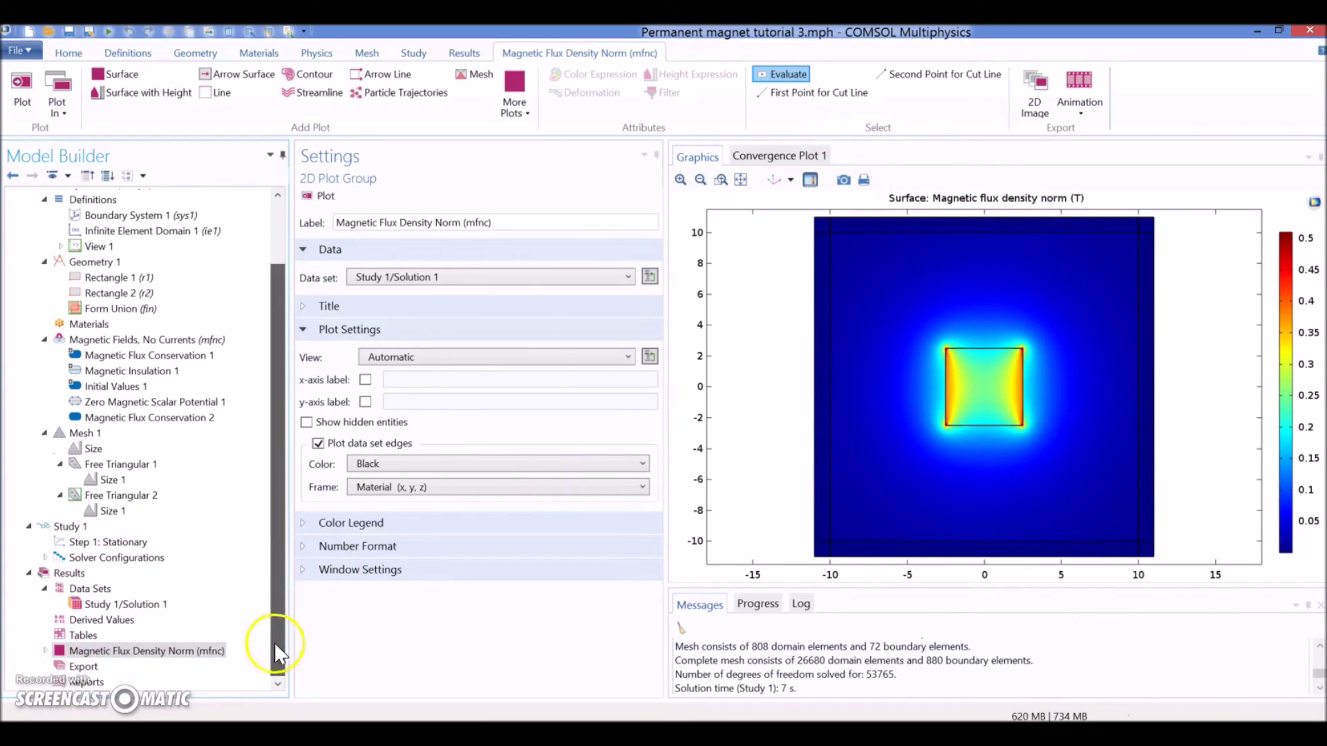
pyautogui.click(97, 591)
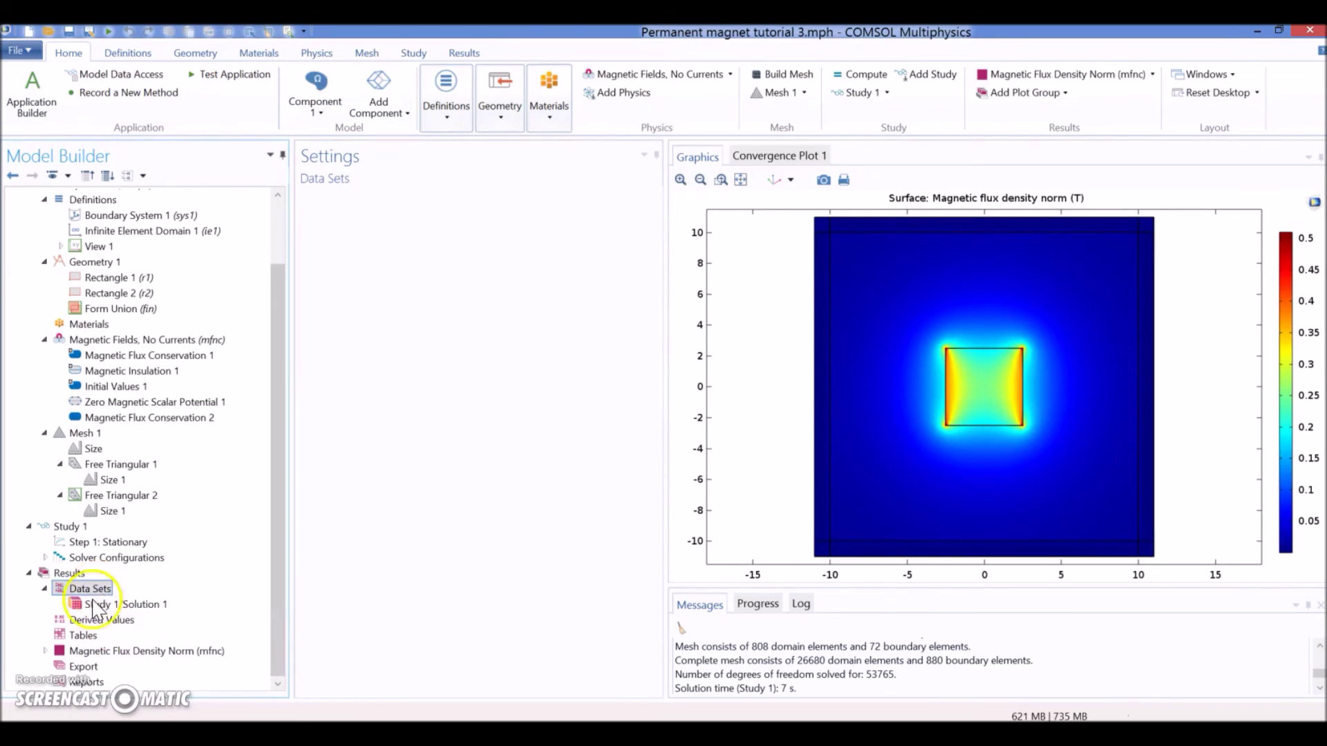
pyautogui.click(86, 604)
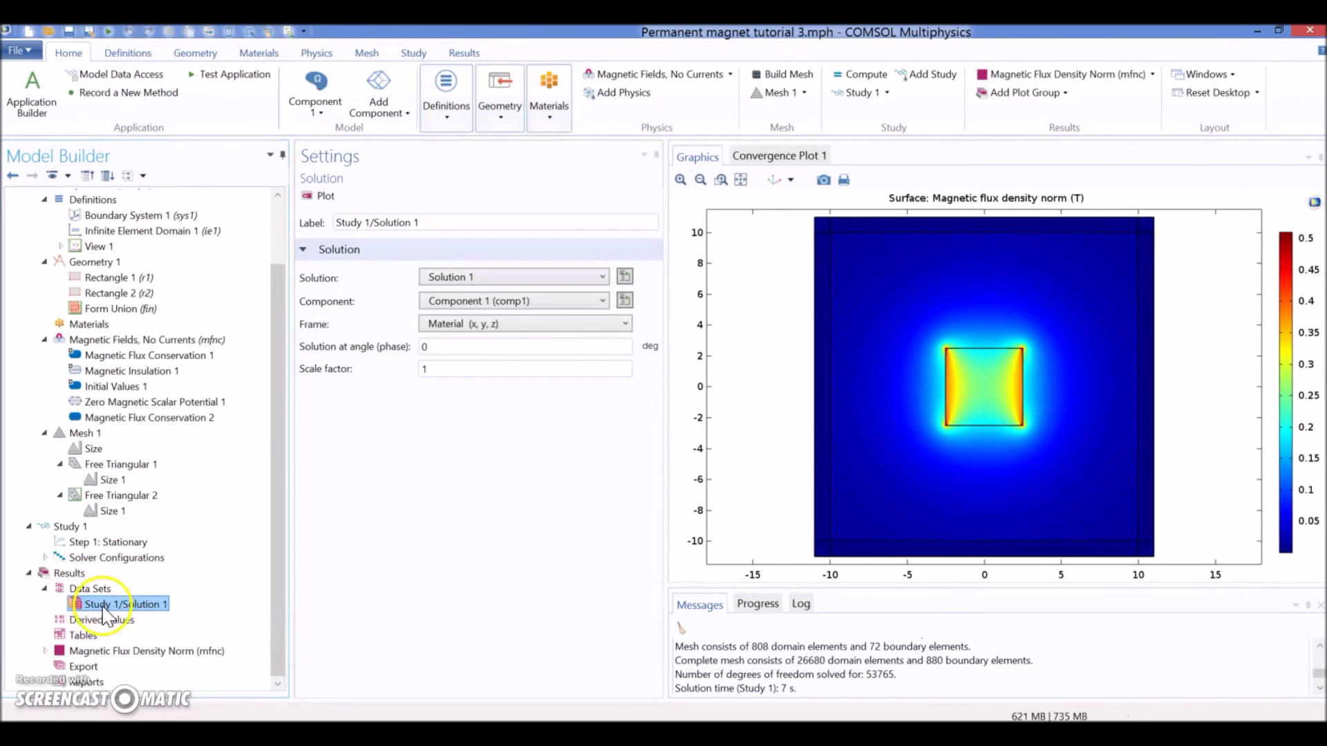
# Add a Domain-level selection of domains 5 and 7 to Study 1/Solution 1, then select the Magnetic Flux Density Norm plot
pyautogui.rightClick(159, 604)
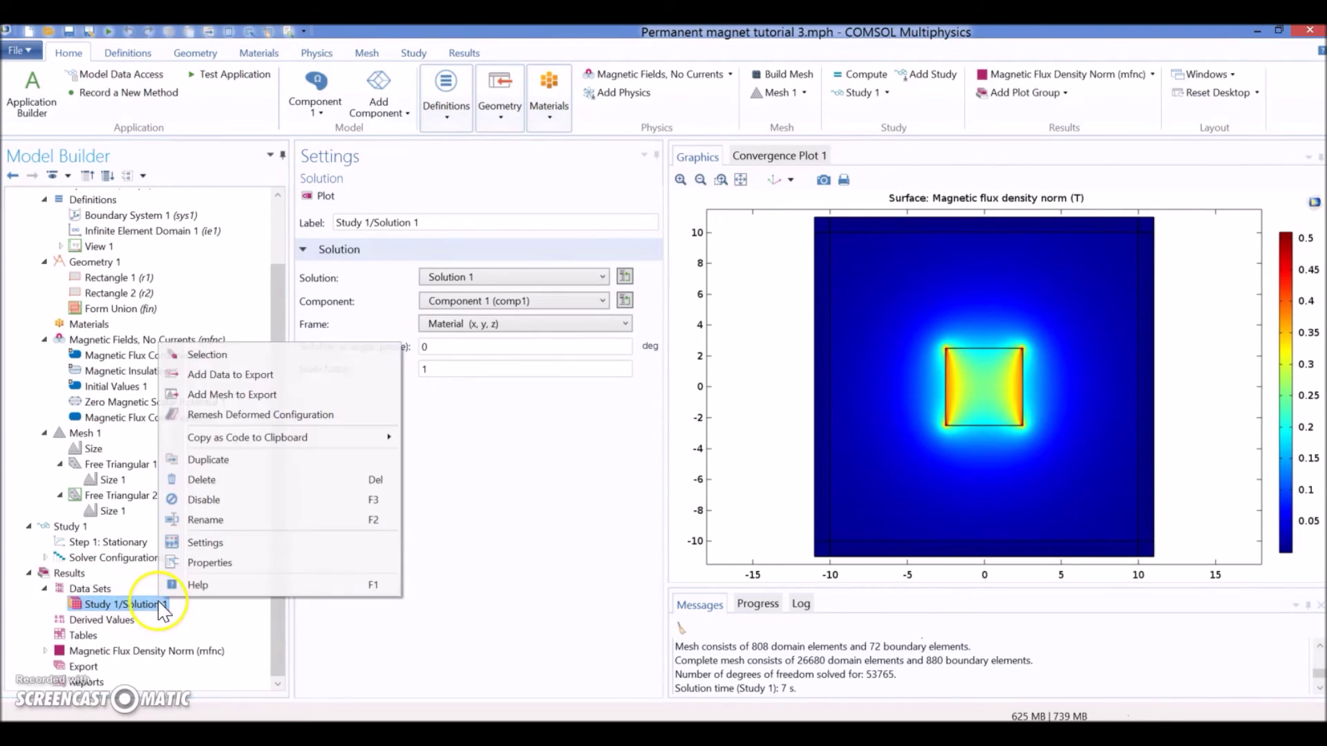
pyautogui.click(207, 354)
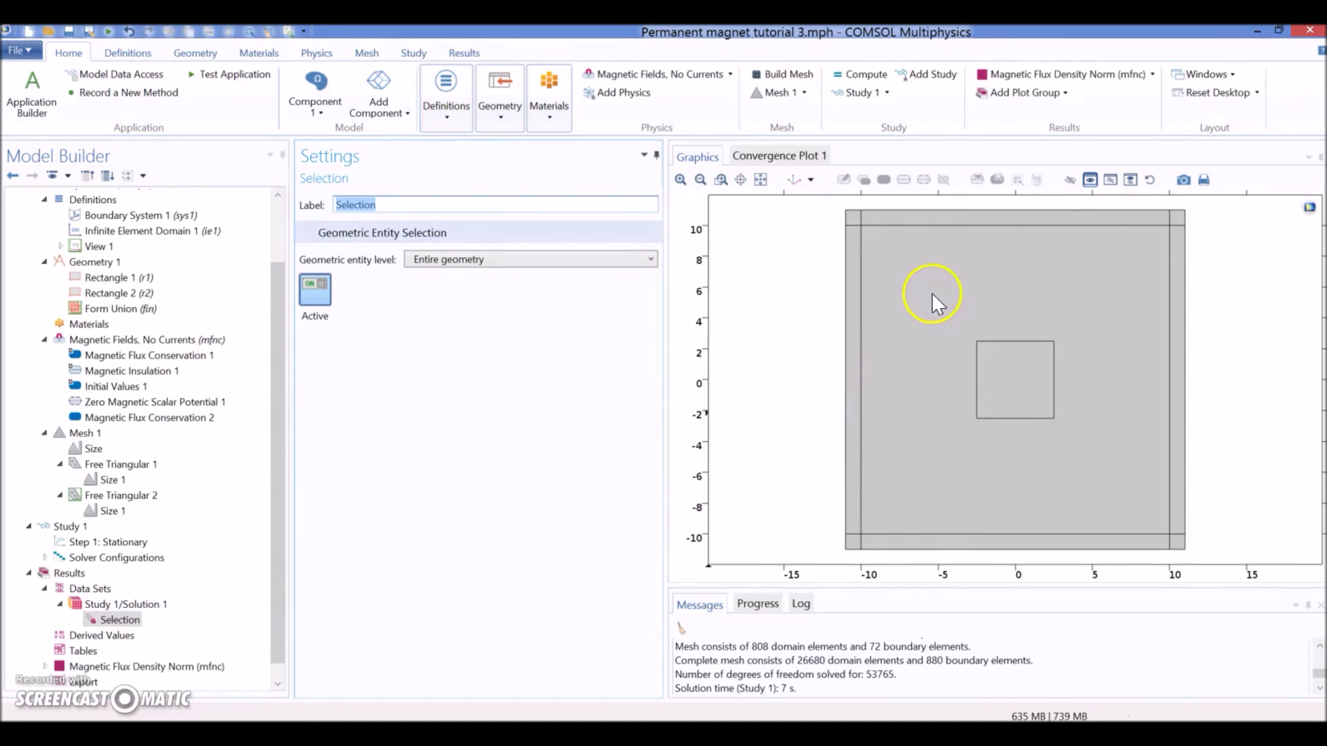
pyautogui.click(931, 280)
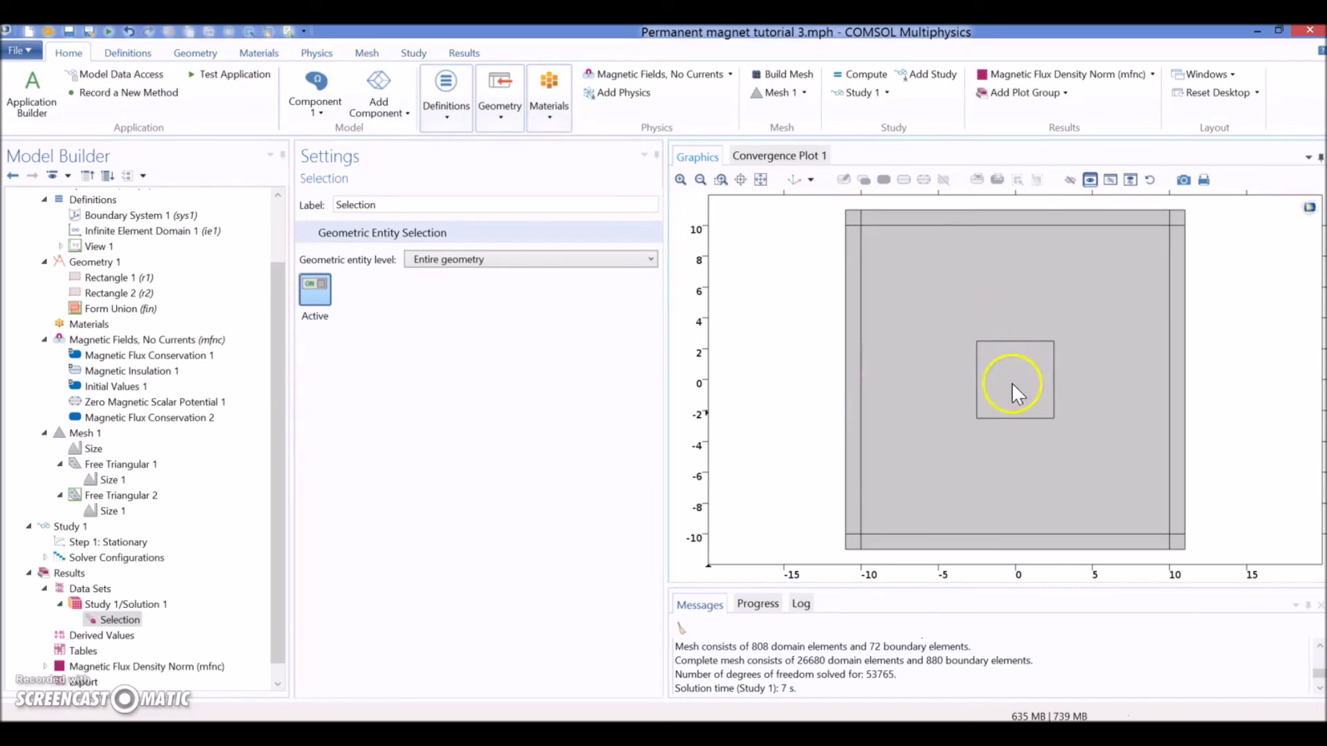
pyautogui.click(460, 261)
pyautogui.click(442, 293)
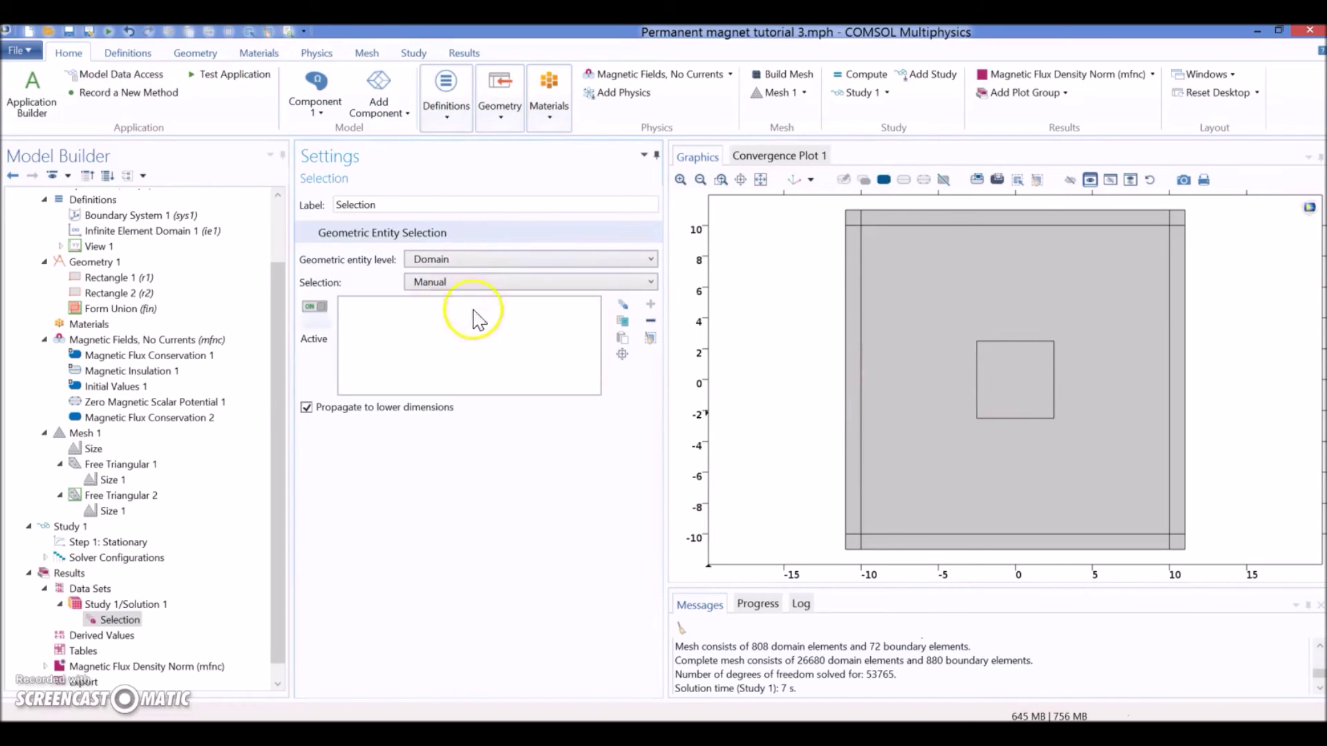
pyautogui.click(1001, 374)
pyautogui.click(955, 300)
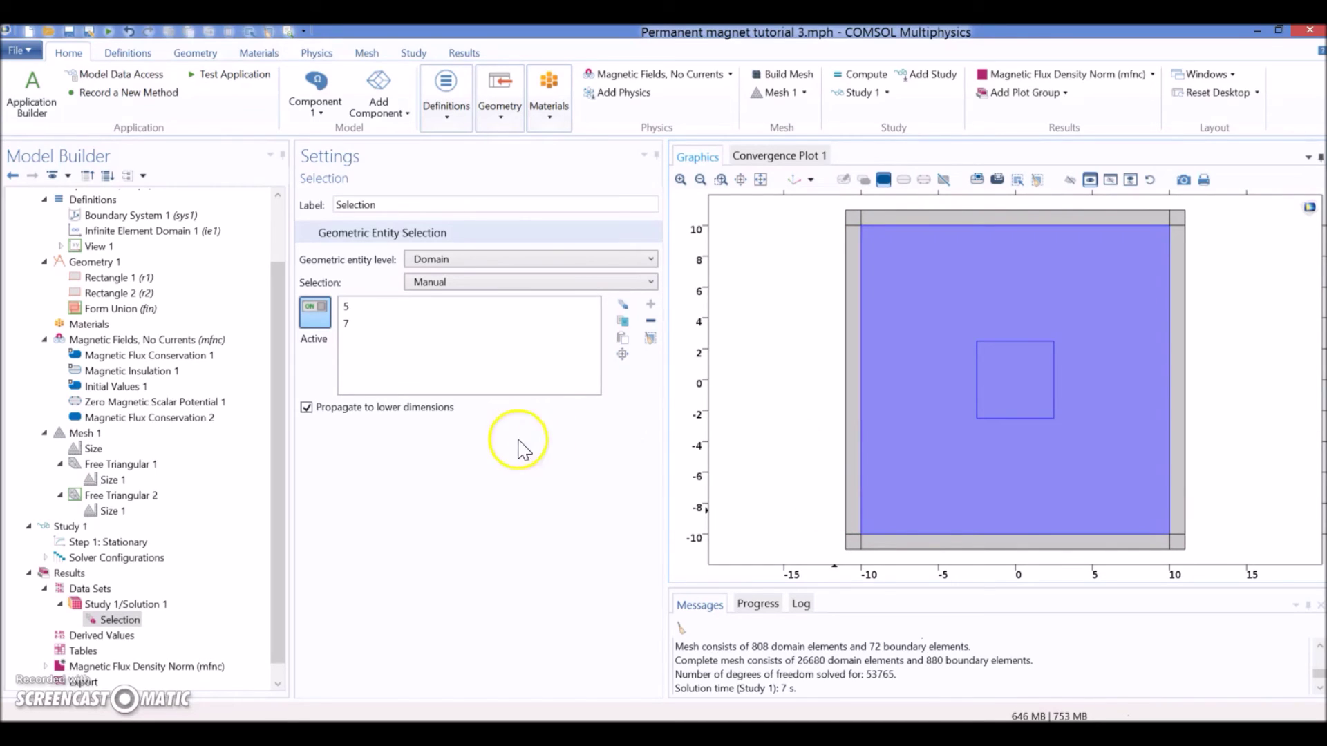
pyautogui.scroll(-1, 280, 663)
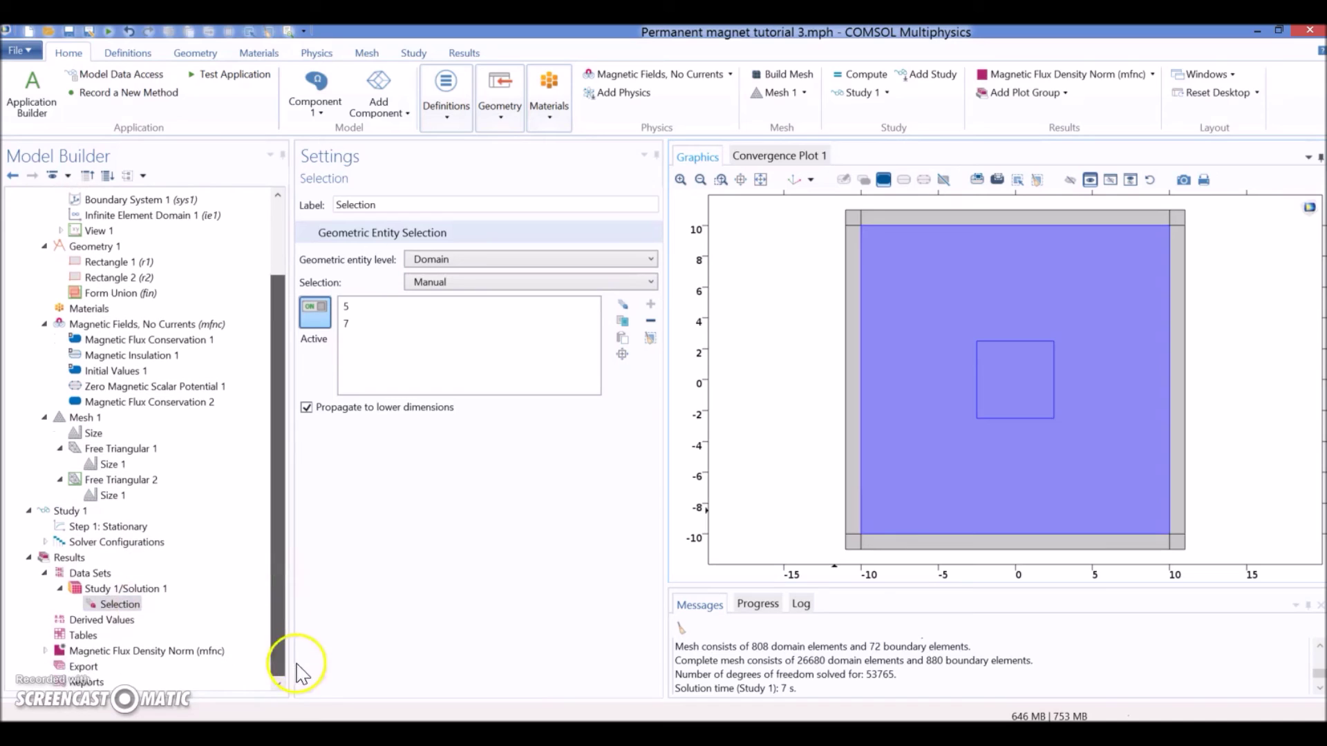
pyautogui.click(88, 654)
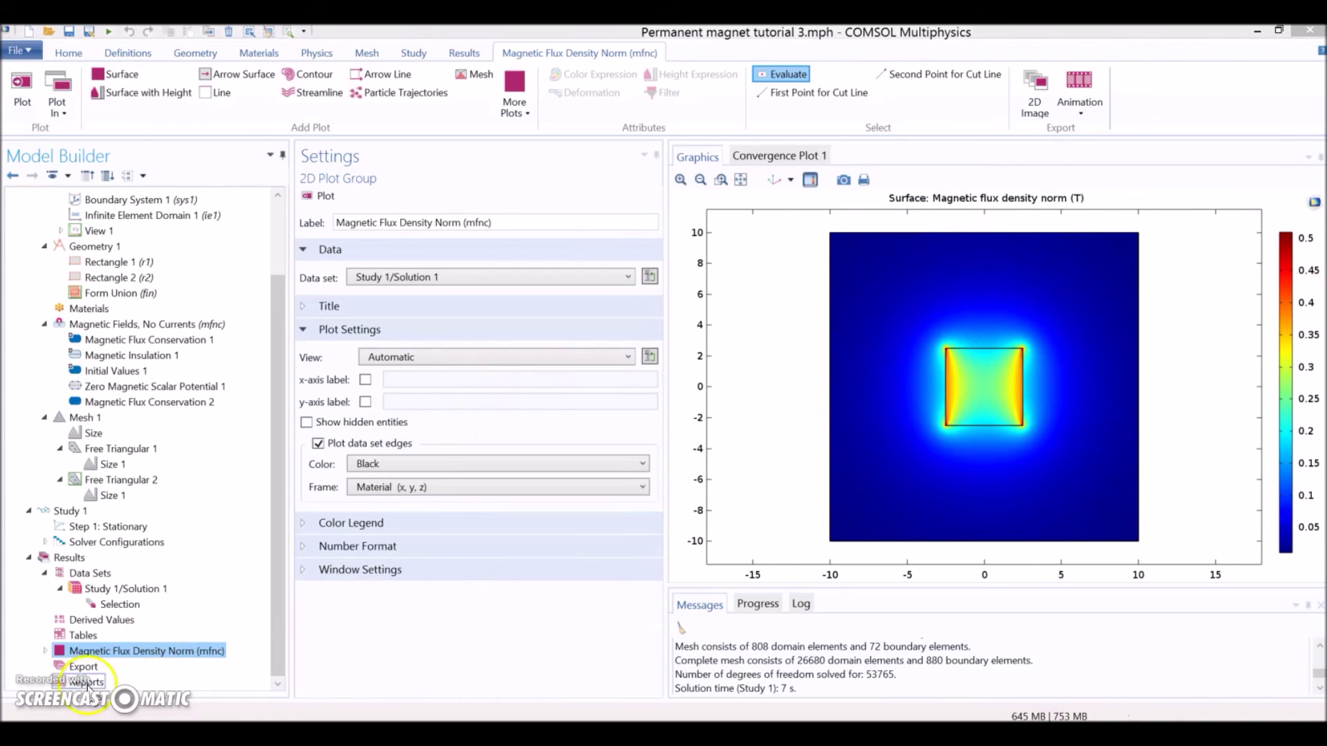
# Set the Surface 1 flux density norm unit to mT, then reselect the plot group
pyautogui.click(45, 651)
pyautogui.click(110, 668)
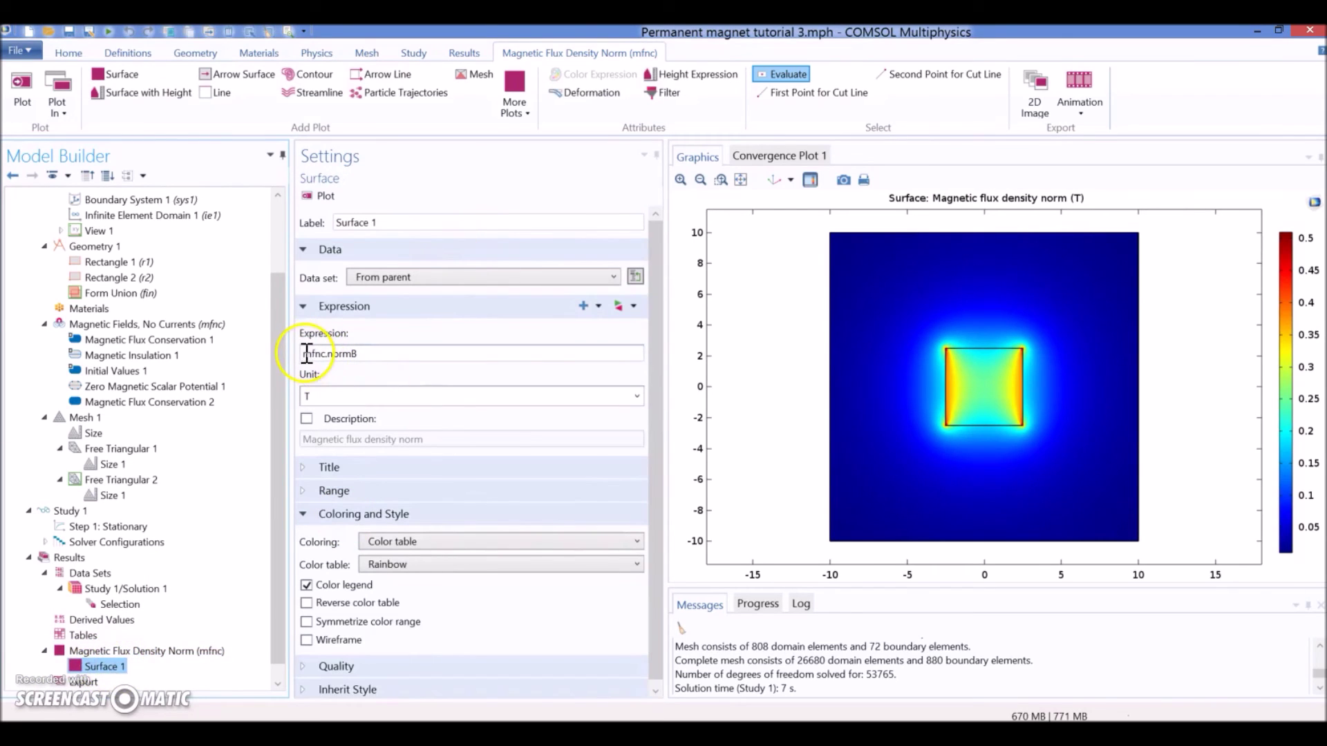
pyautogui.moveTo(359, 351); pyautogui.dragTo(319, 353)
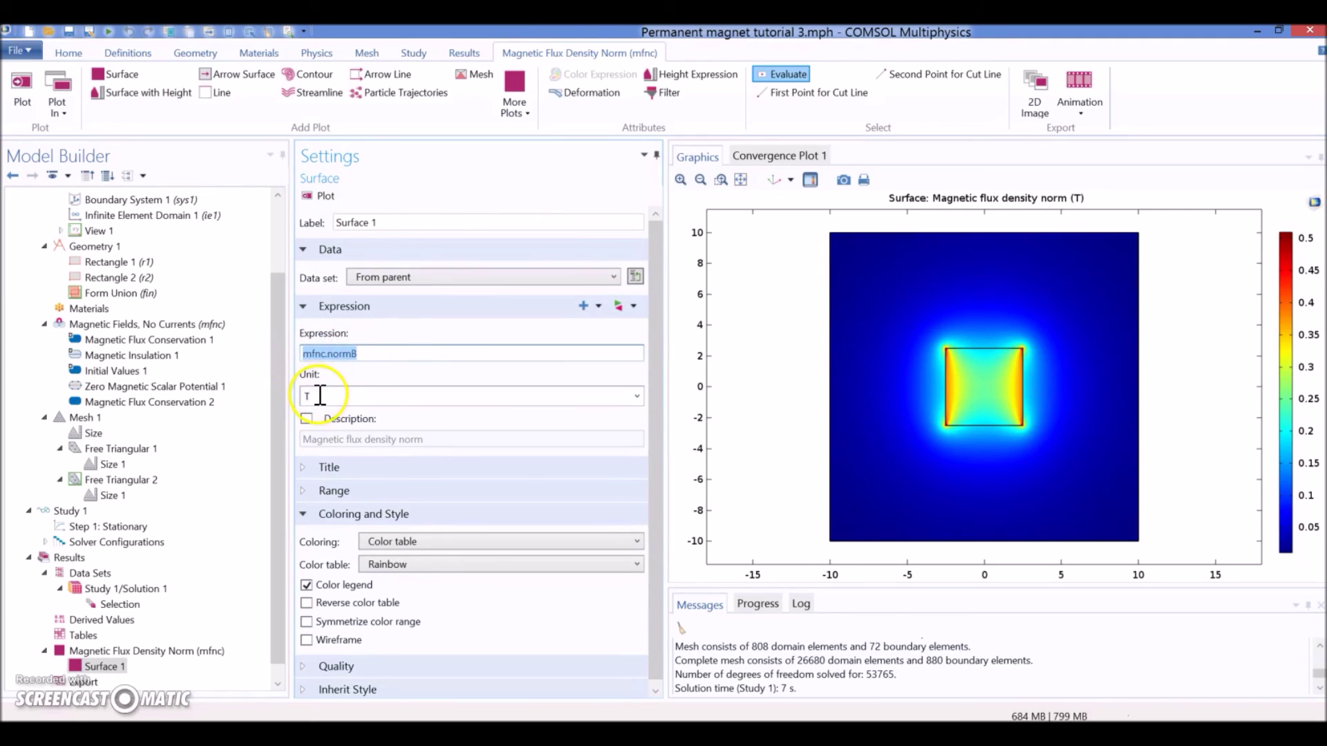
pyautogui.click(633, 398)
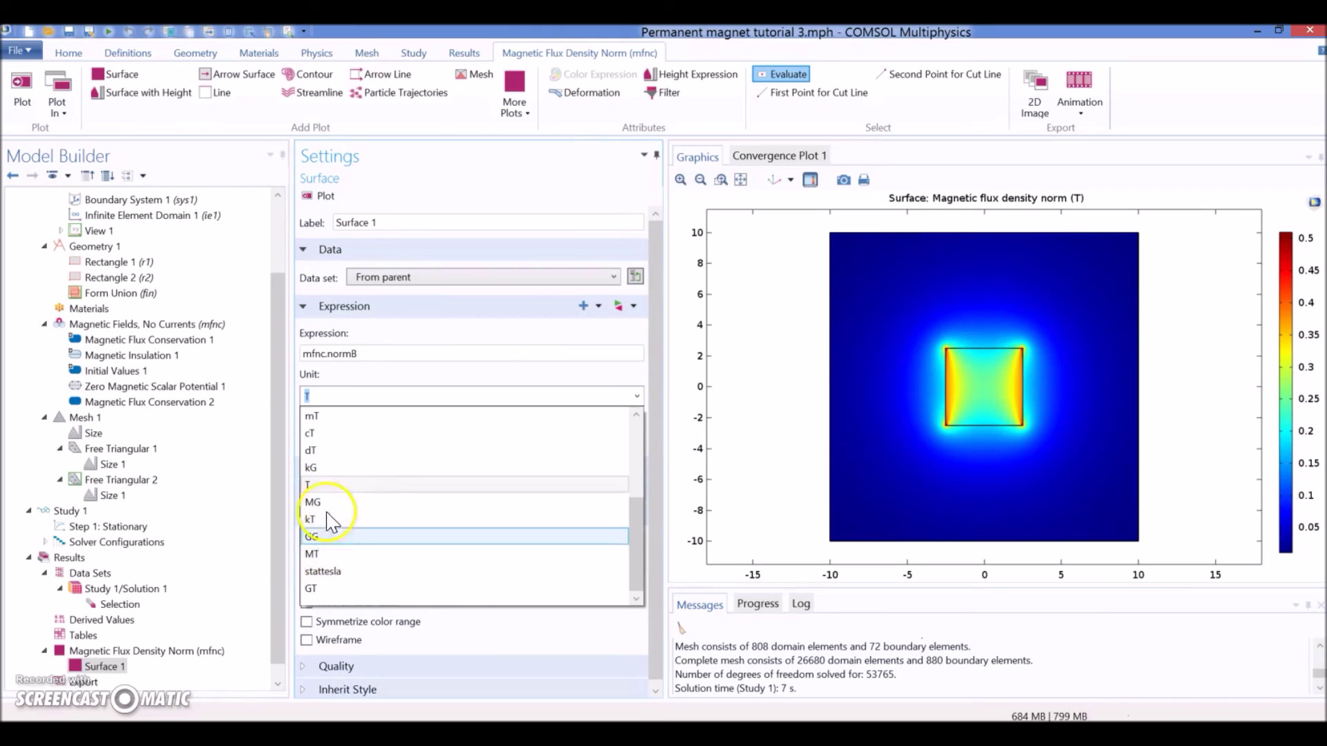
pyautogui.click(330, 415)
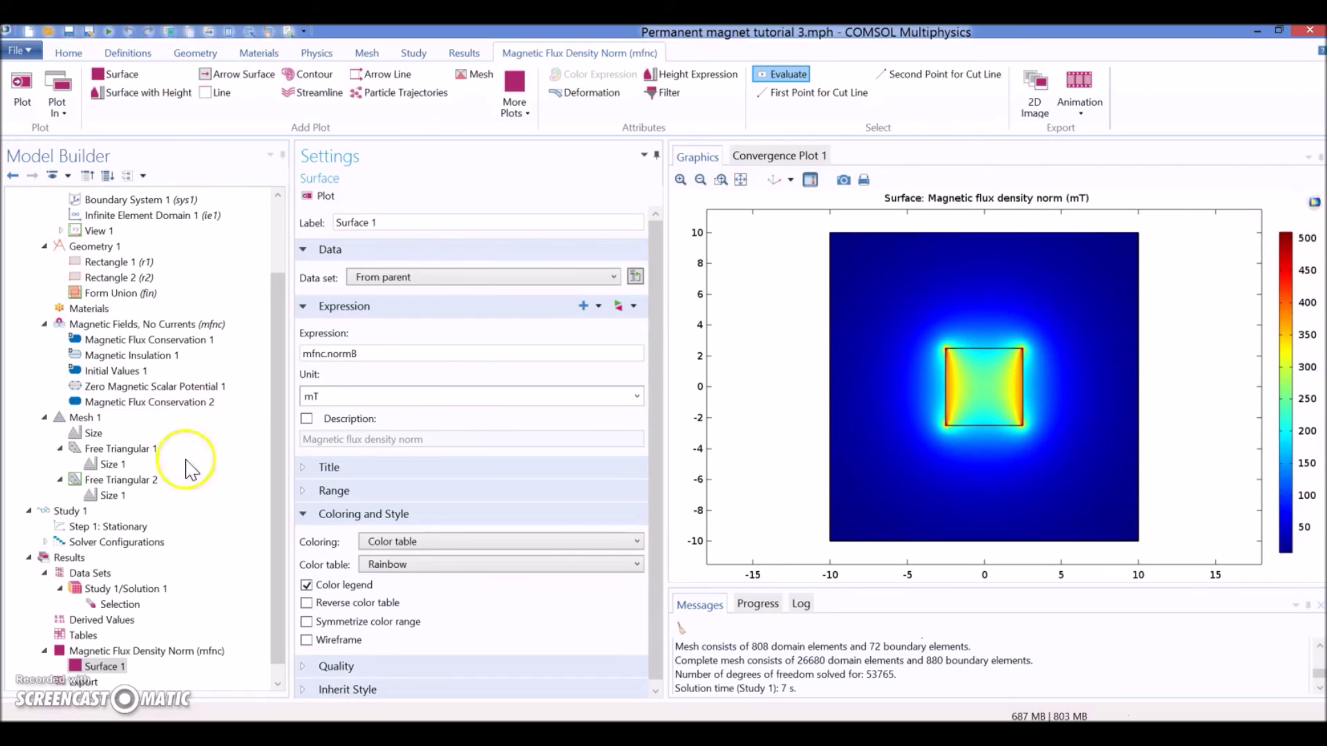
pyautogui.scroll(-1, 660, 463)
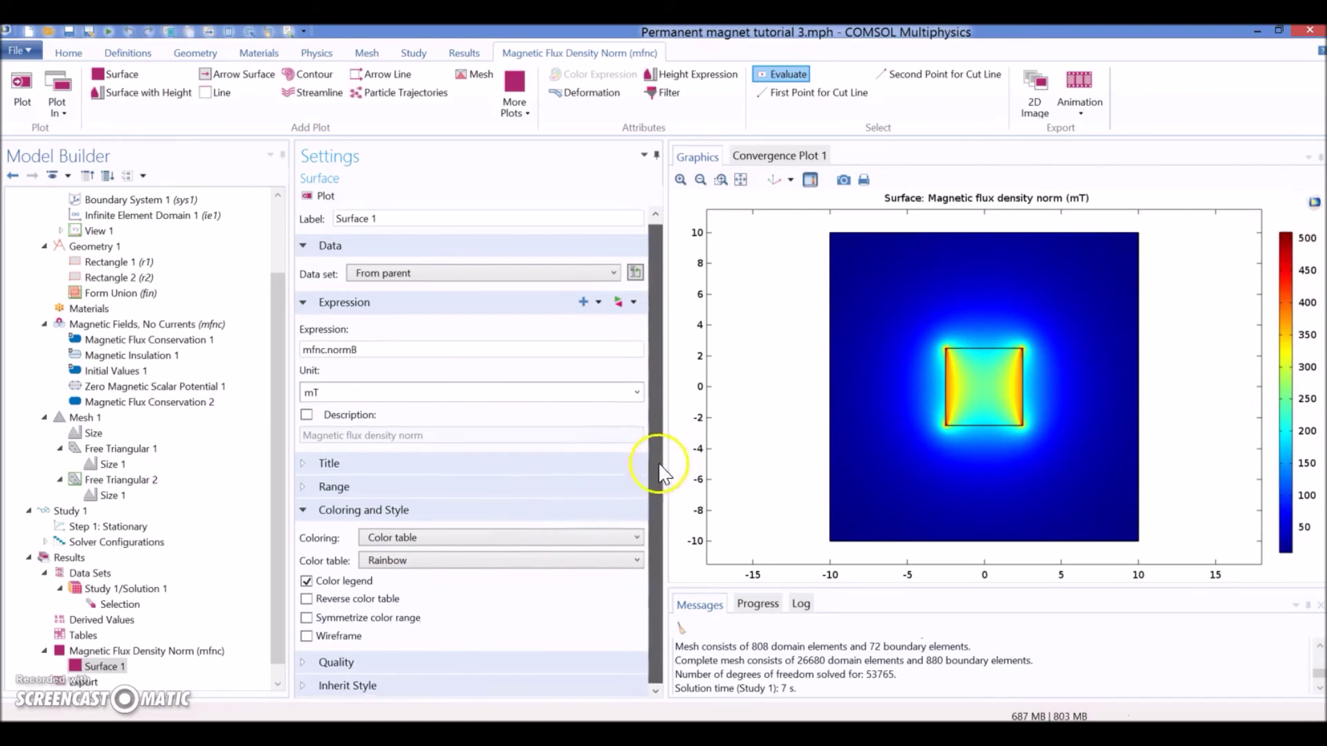
pyautogui.click(104, 652)
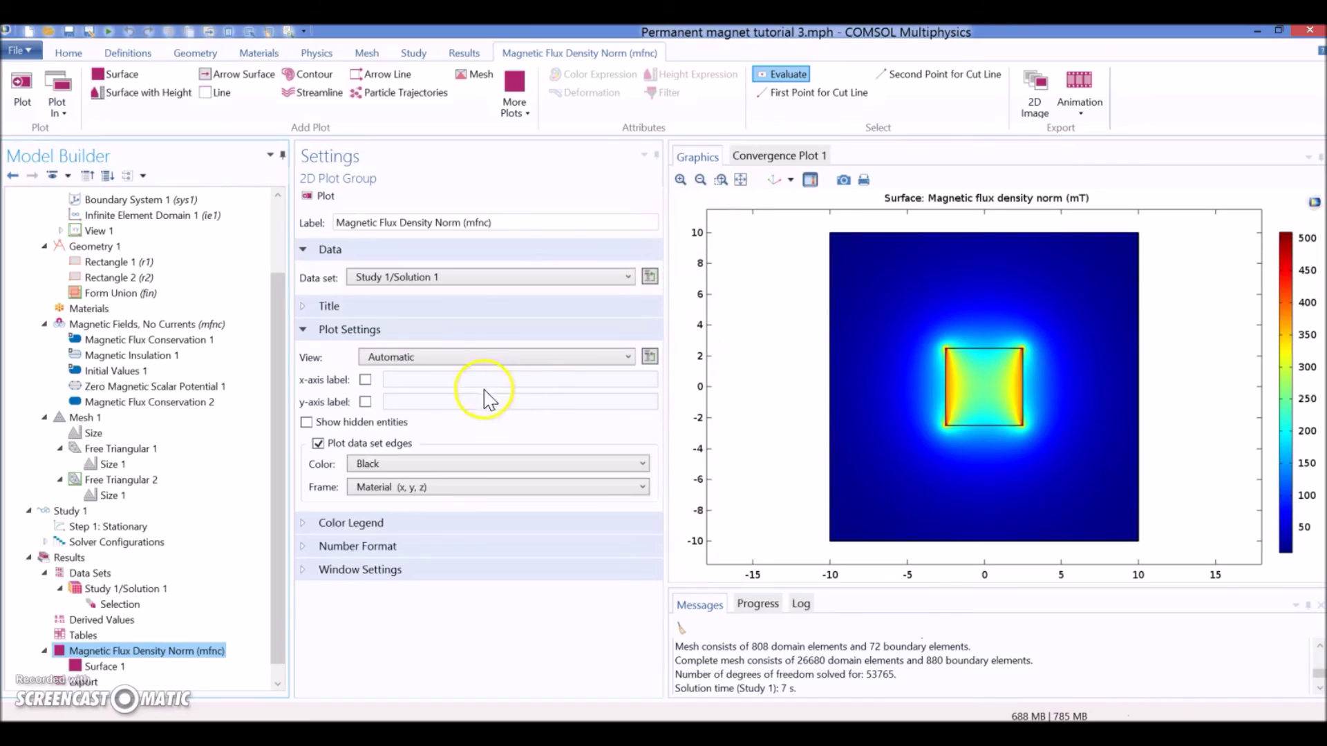
# Set both x- and y-axis labels to 'Dimensions [mm]' and replot
pyautogui.click(365, 380)
pyautogui.click(443, 378)
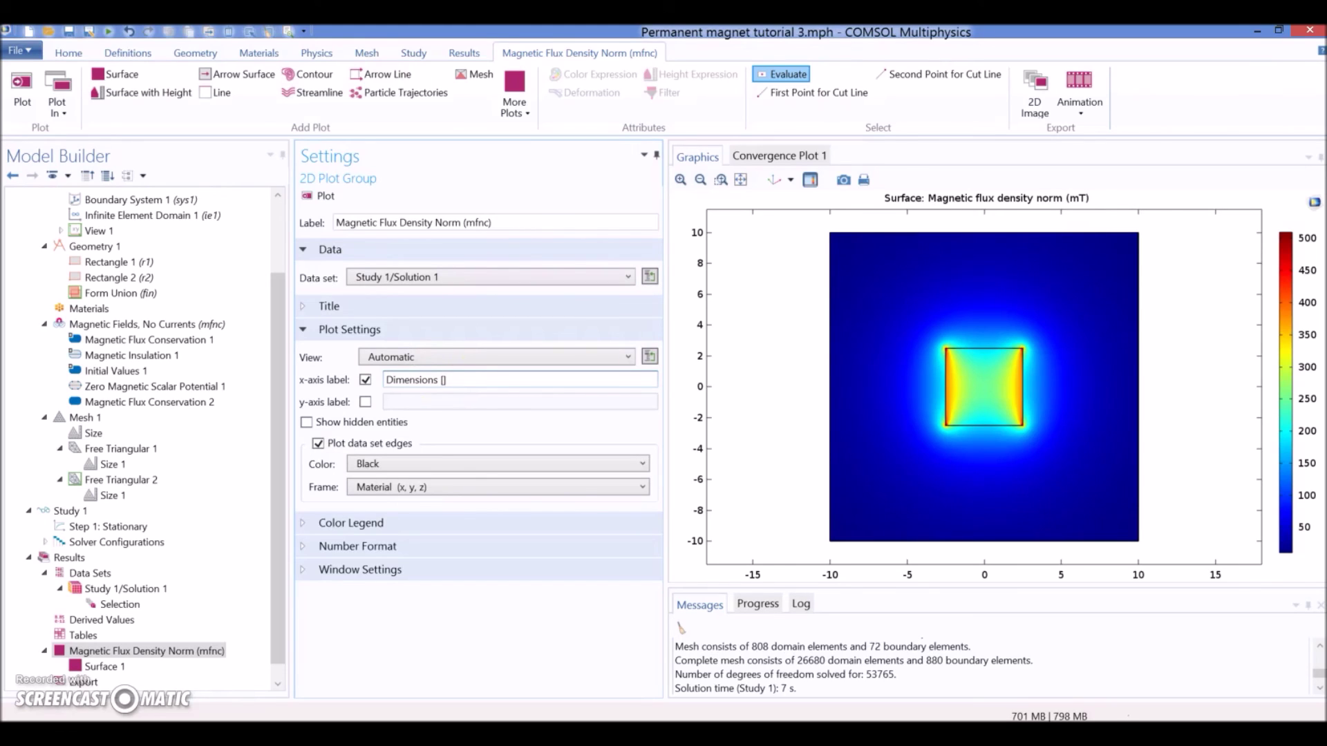
pyautogui.click(365, 402)
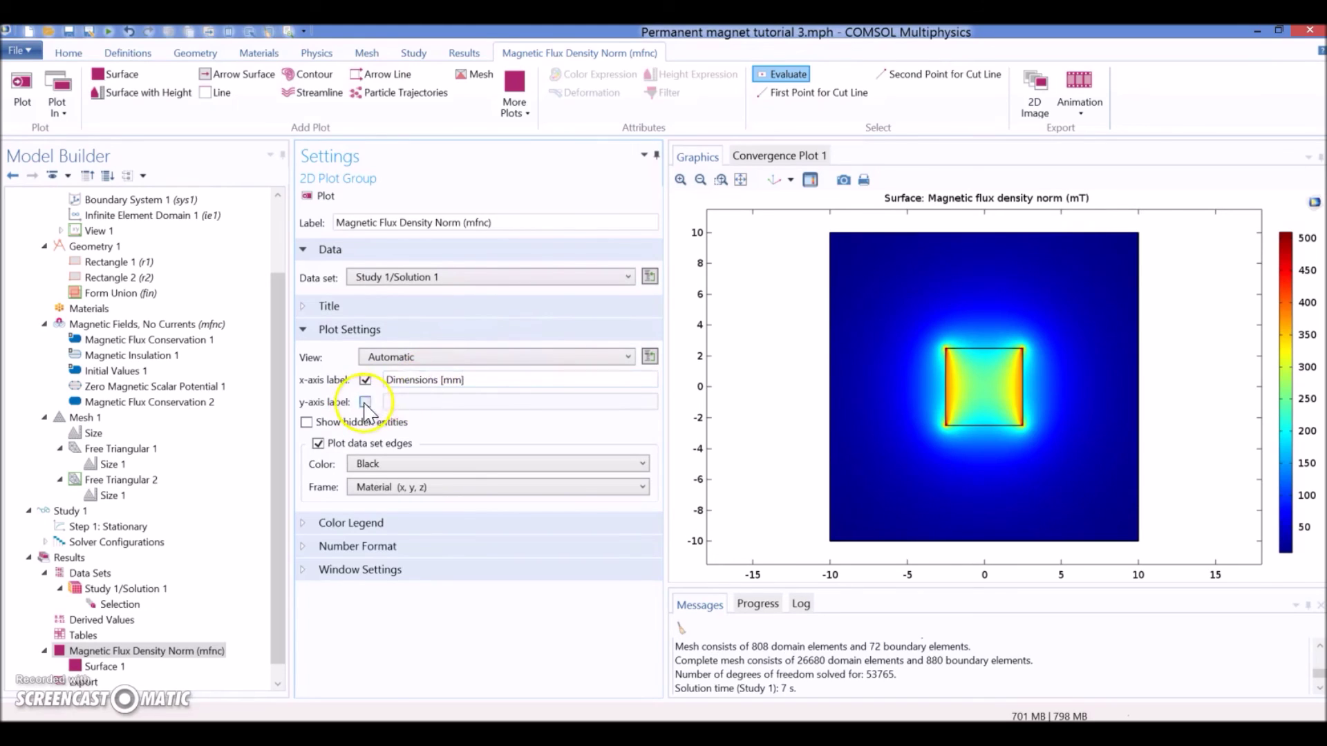
pyautogui.tripleClick(476, 379)
pyautogui.hotkey('ctrl', 'c')
pyautogui.click(398, 401)
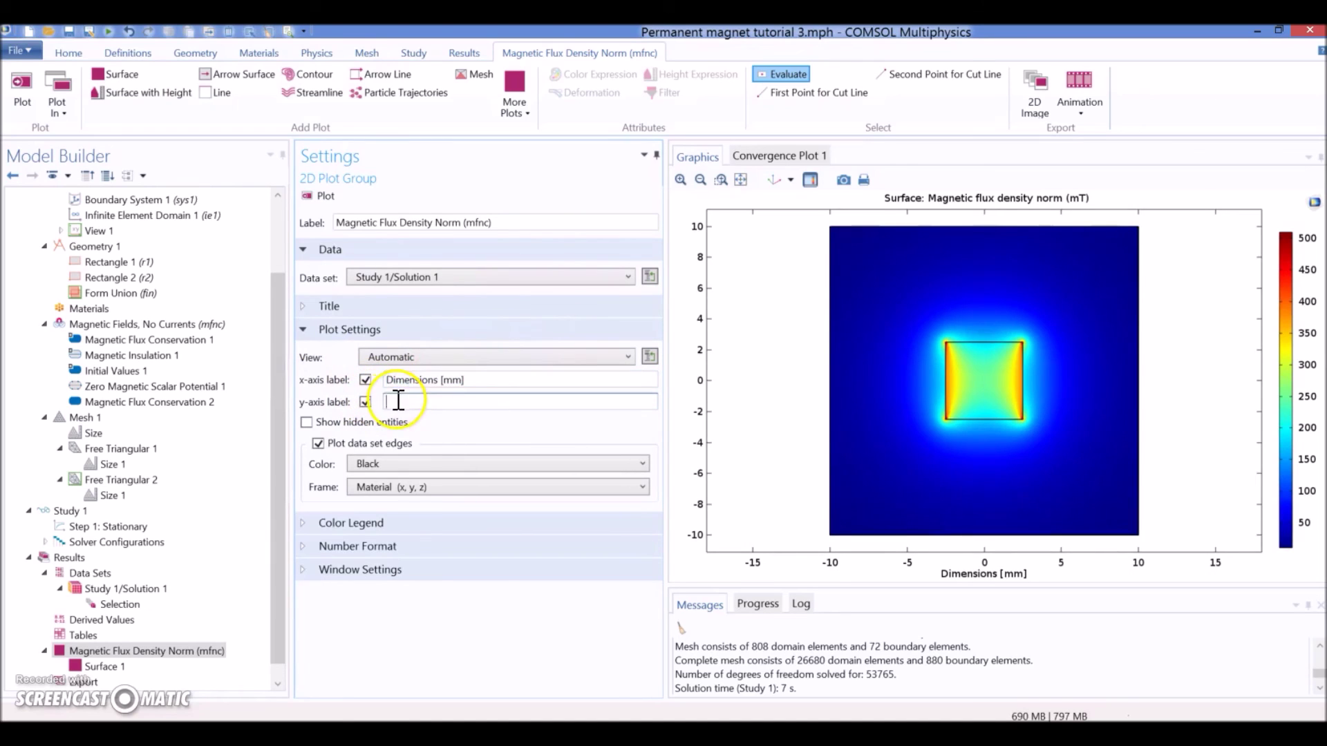
pyautogui.hotkey('ctrl', 'v')
pyautogui.click(310, 196)
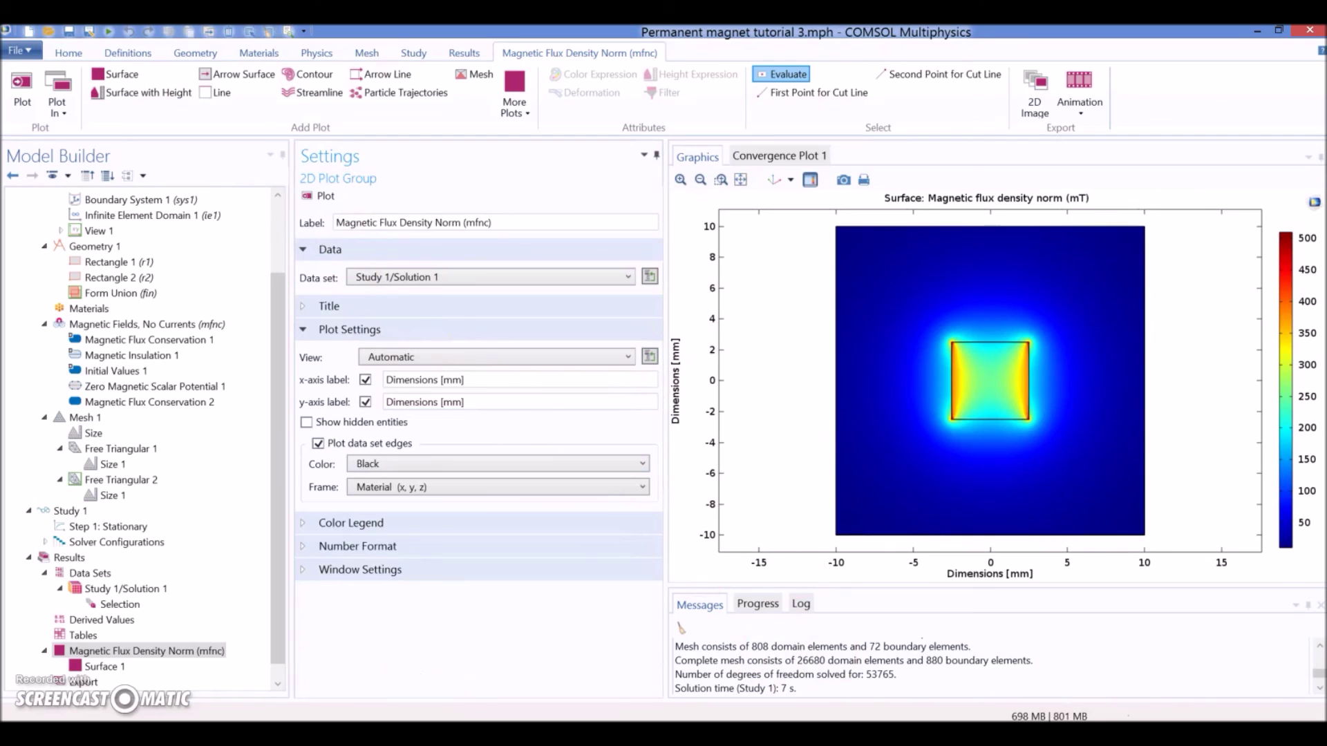
pyautogui.click(104, 653)
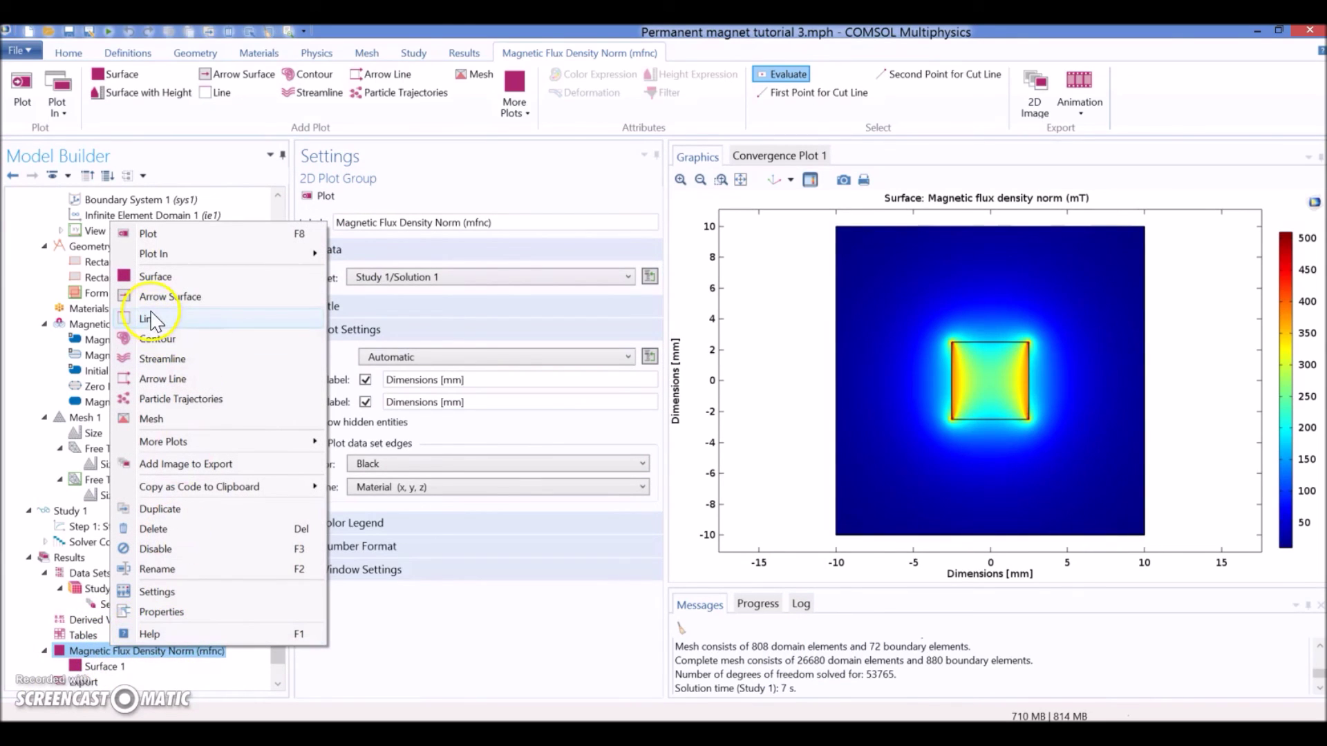
# Add a Streamline plot to the flux density norm group with Uniform density positioning
pyautogui.click(91, 653)
pyautogui.rightClick(91, 653)
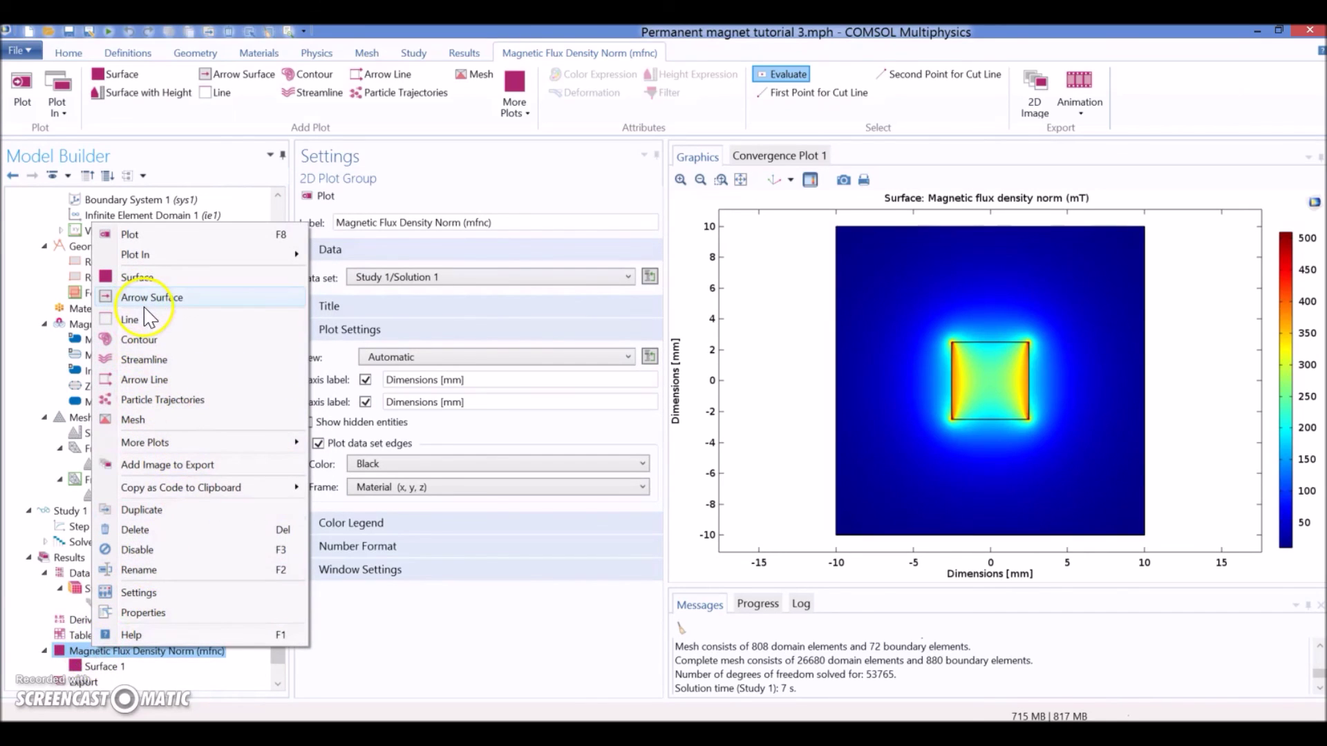
pyautogui.click(145, 361)
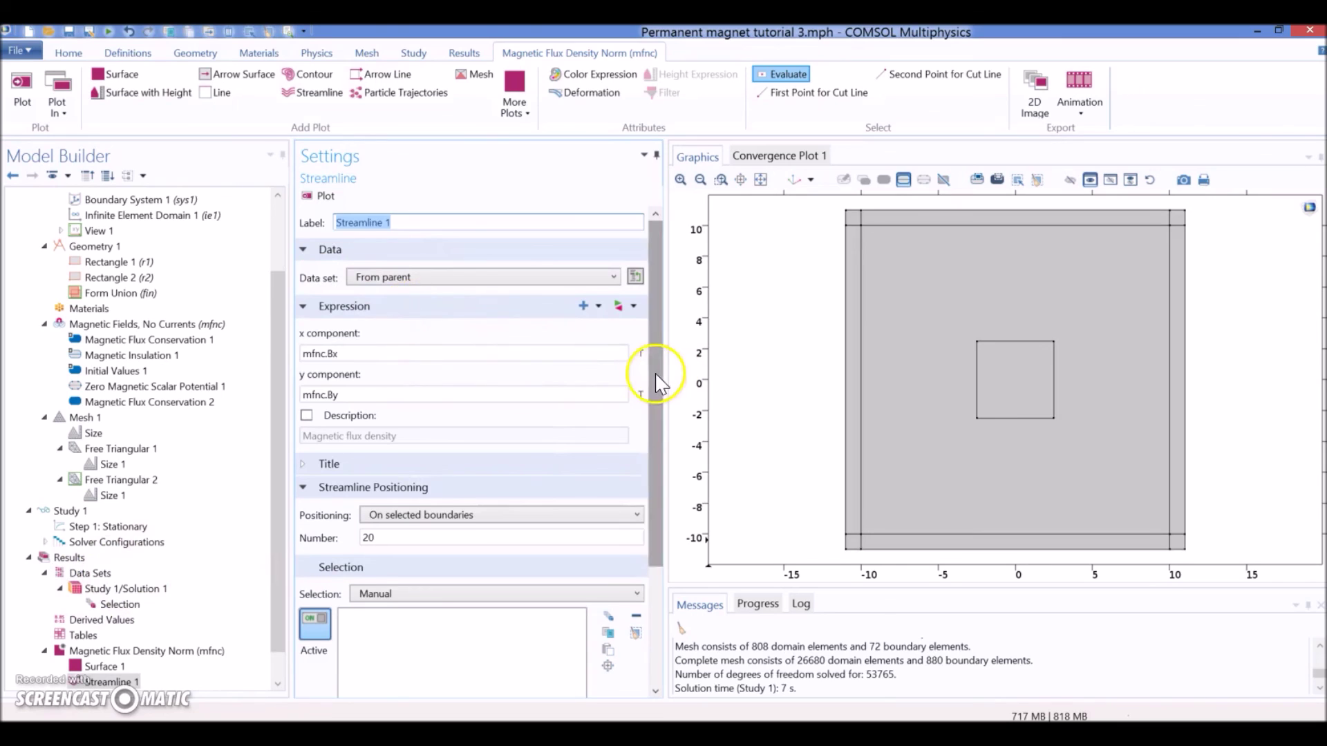
pyautogui.moveTo(657, 376); pyautogui.dragTo(659, 509)
pyautogui.click(500, 351)
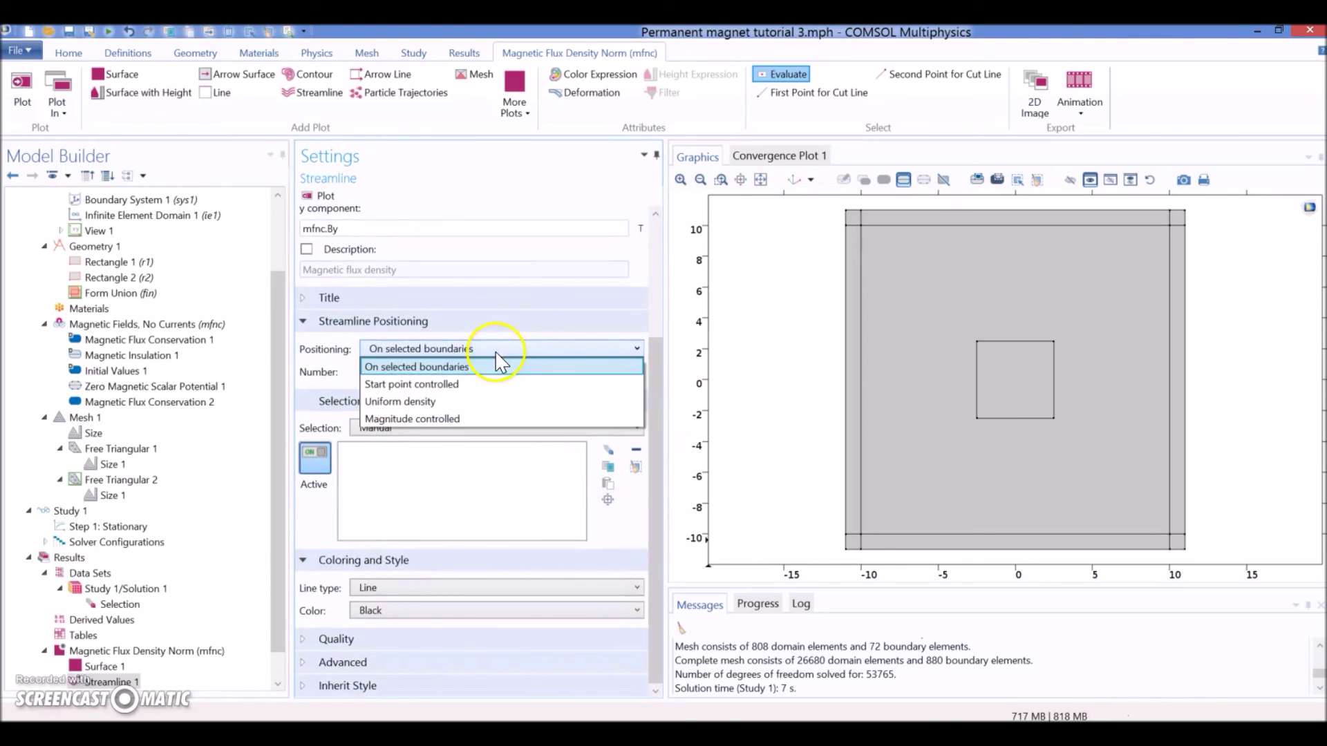
pyautogui.click(387, 408)
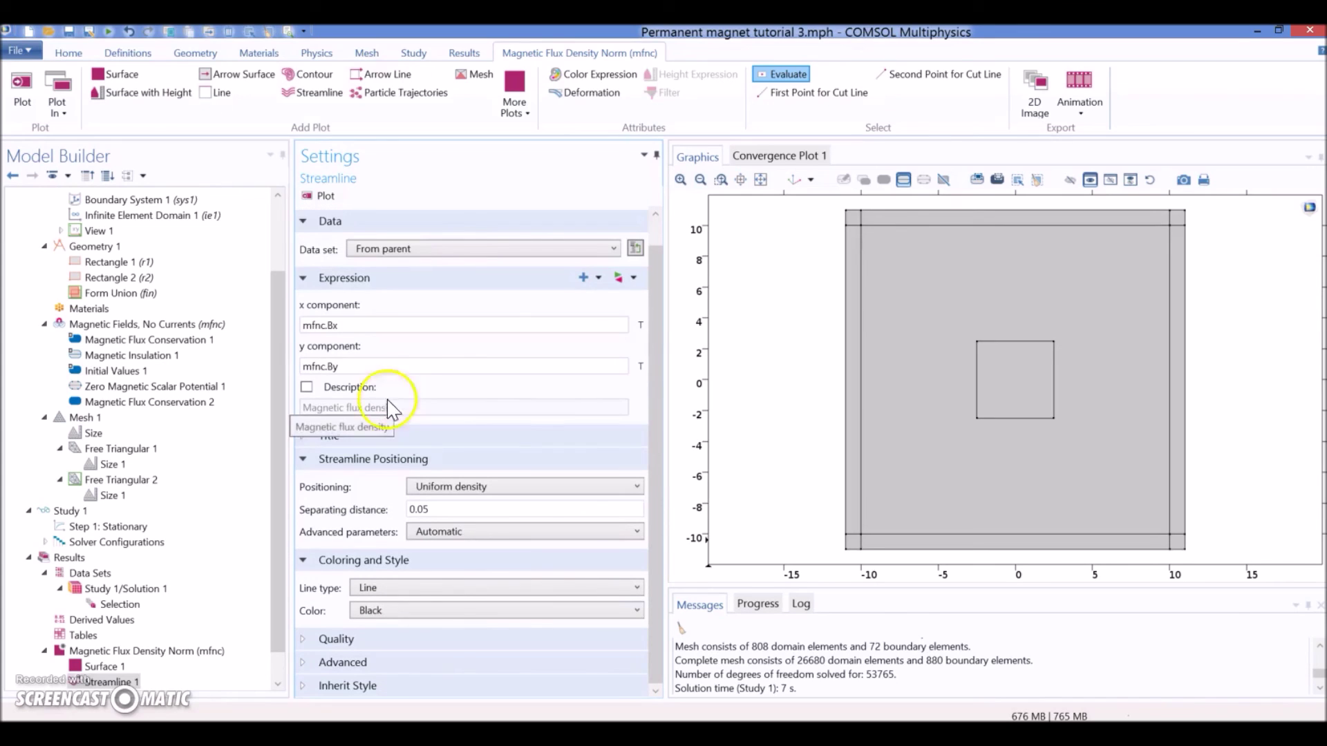
# Switch streamline advanced parameters to Manual with a terminating distance factor of 0
pyautogui.click(442, 532)
pyautogui.click(439, 568)
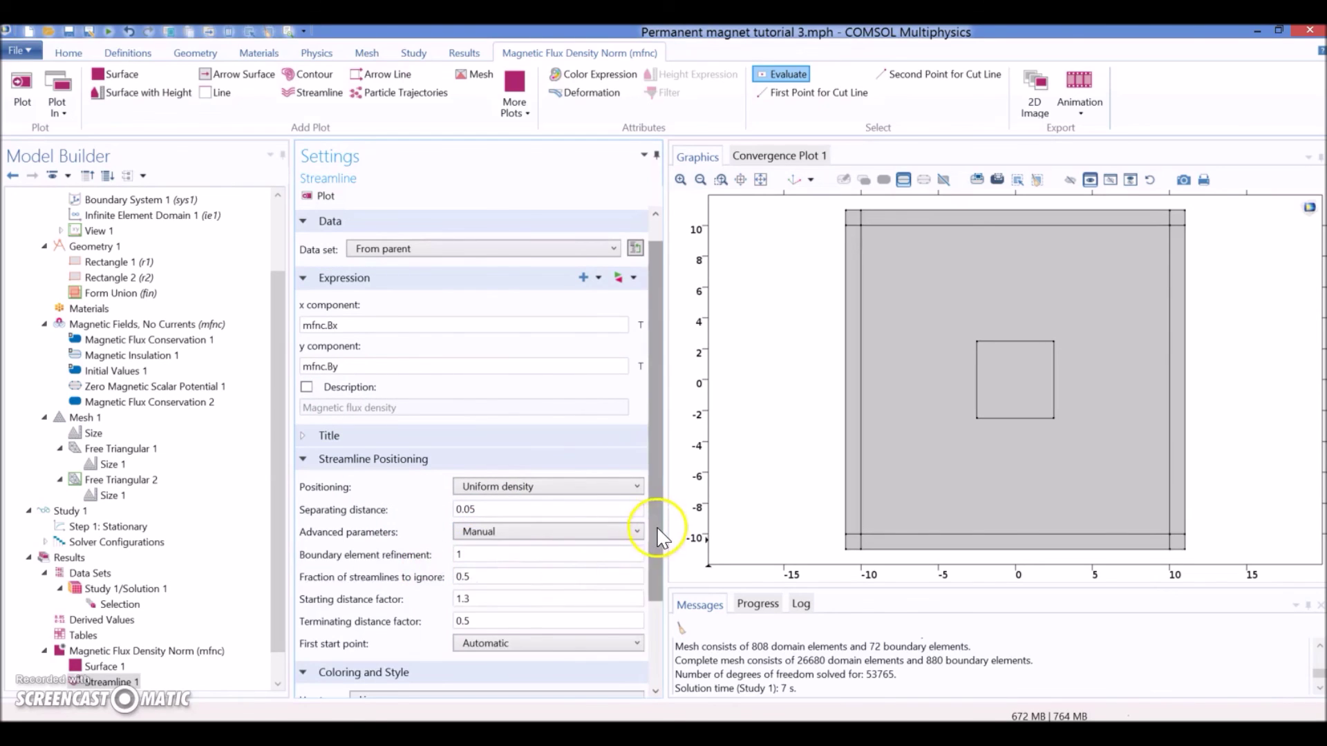
pyautogui.scroll(-3, 660, 553)
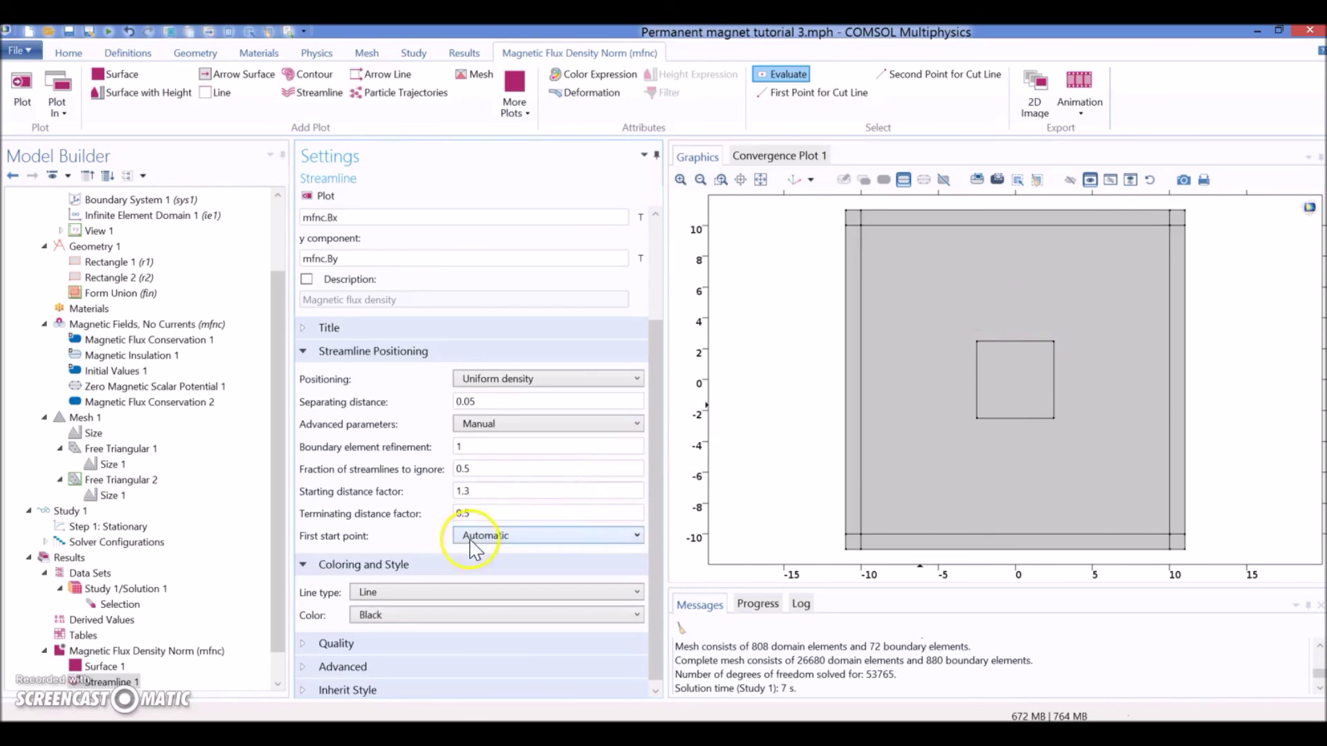
pyautogui.moveTo(474, 513); pyautogui.dragTo(413, 515)
pyautogui.write('0')
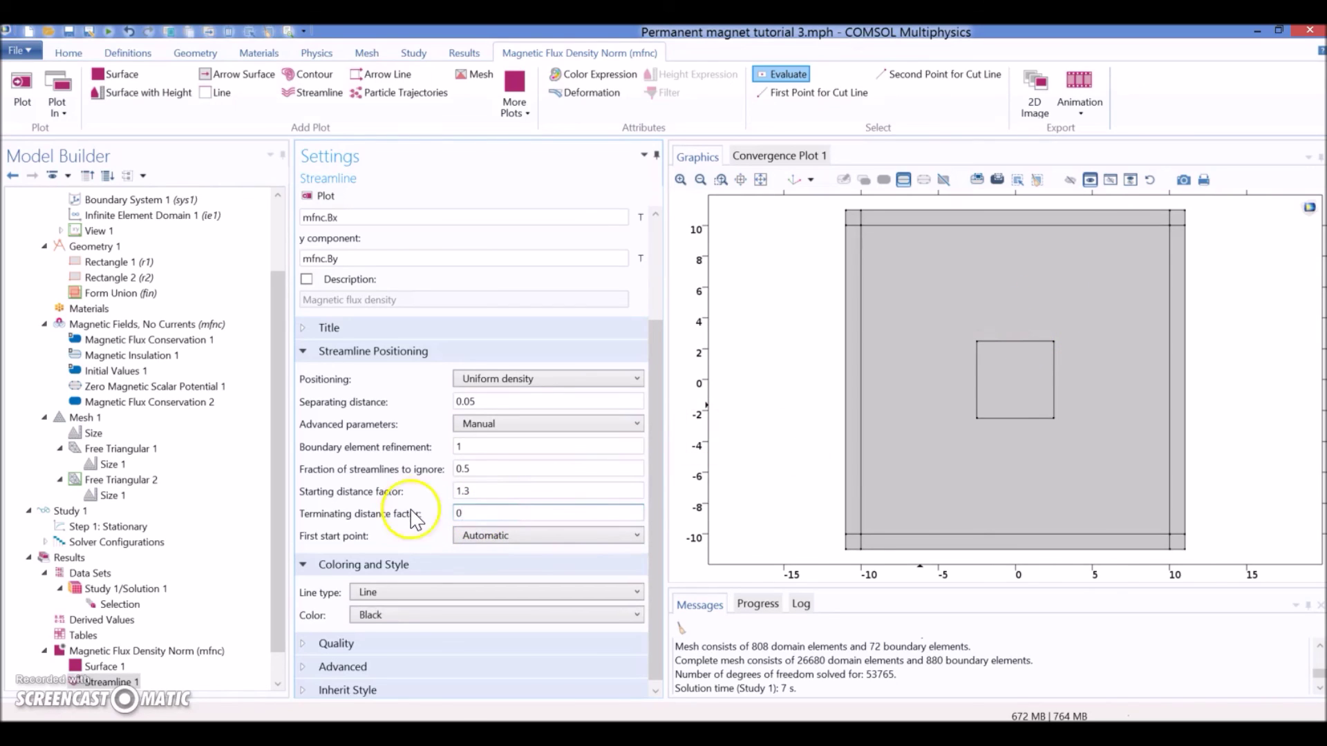
pyautogui.click(400, 672)
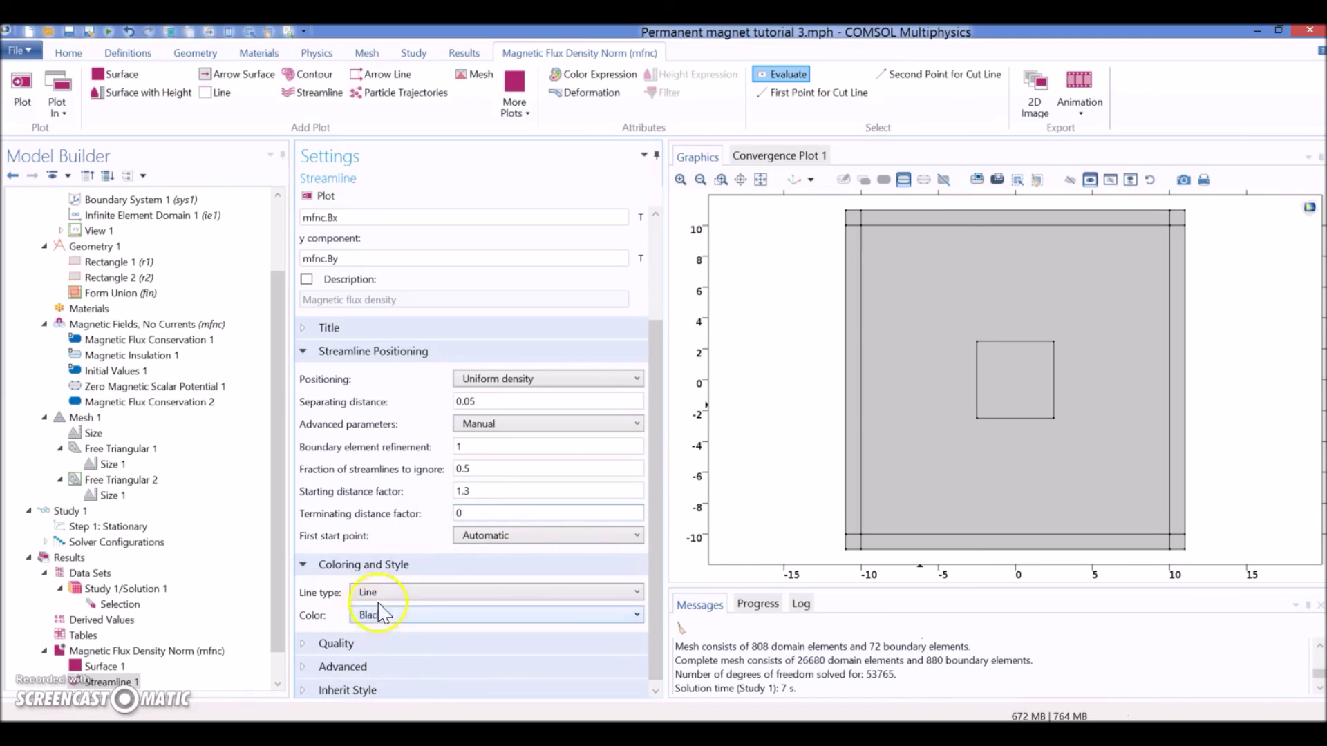
# Plot the black streamlines over the mT flux density norm surface
pyautogui.click(319, 197)
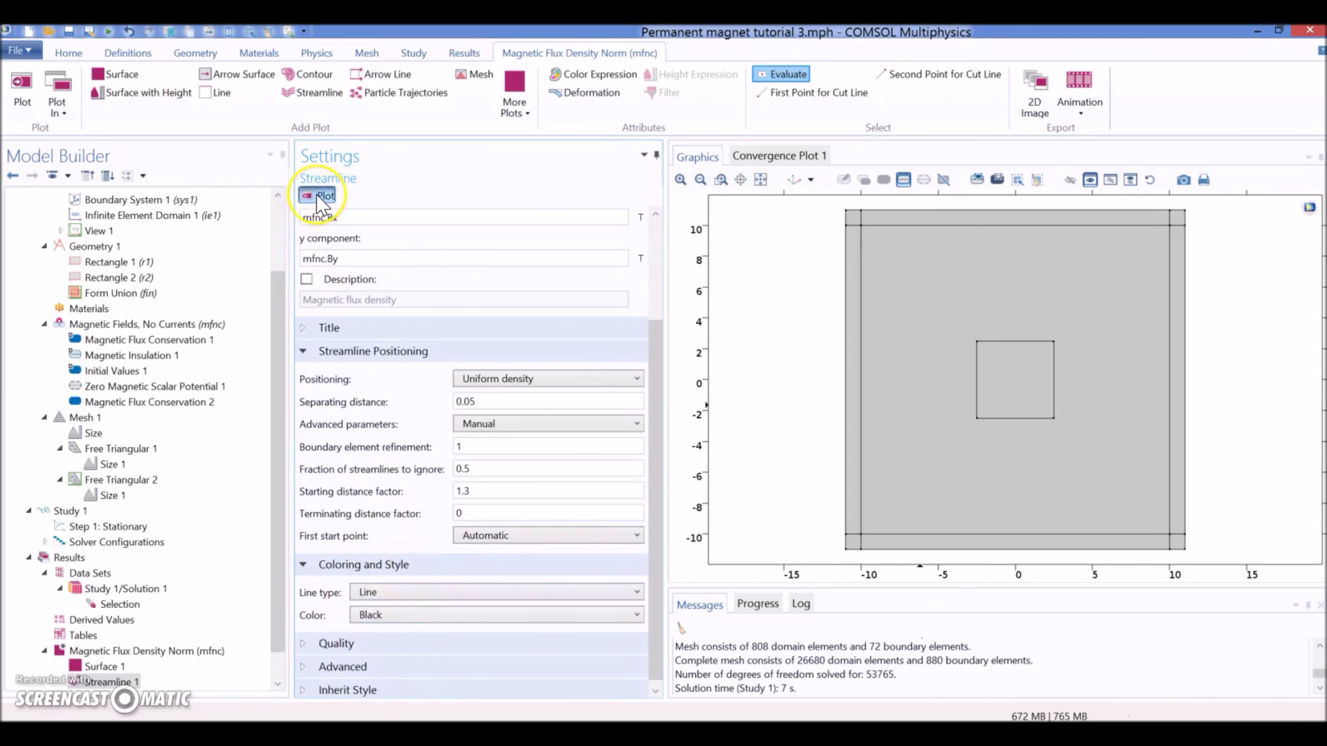
pyautogui.click(1044, 435)
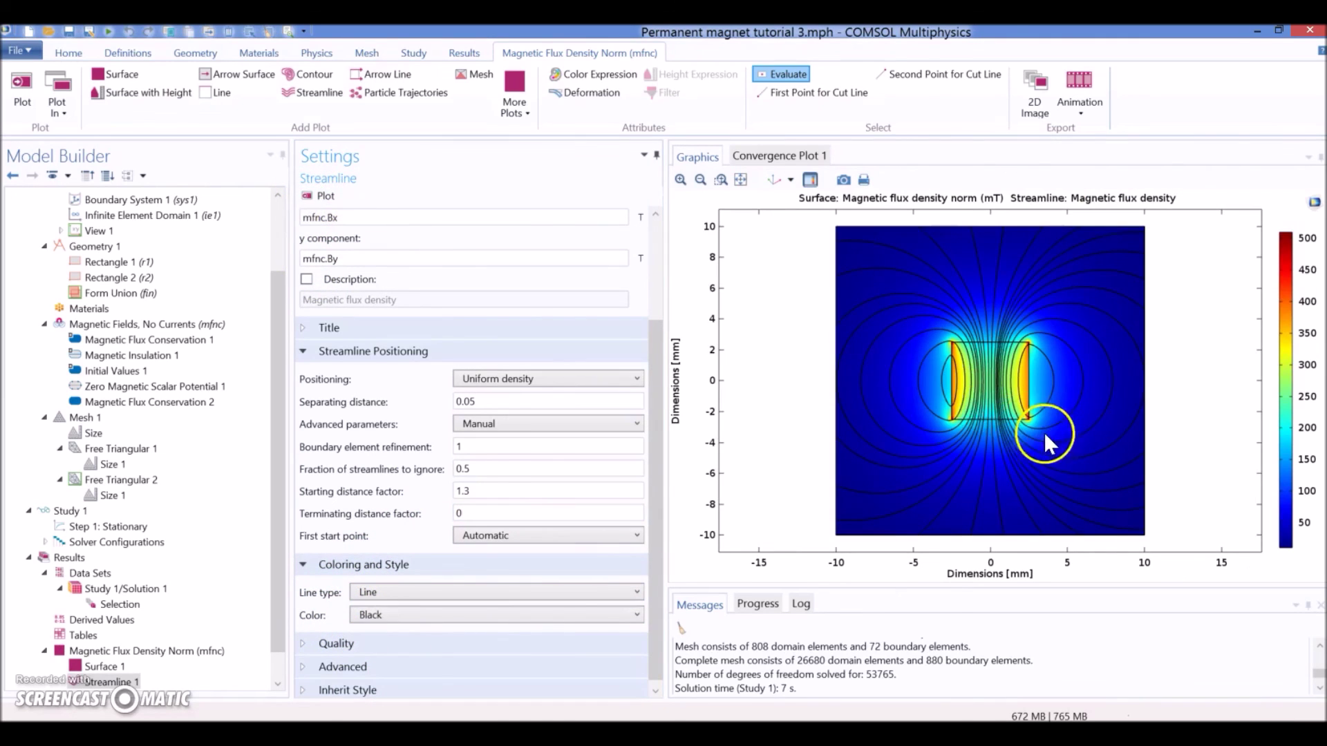